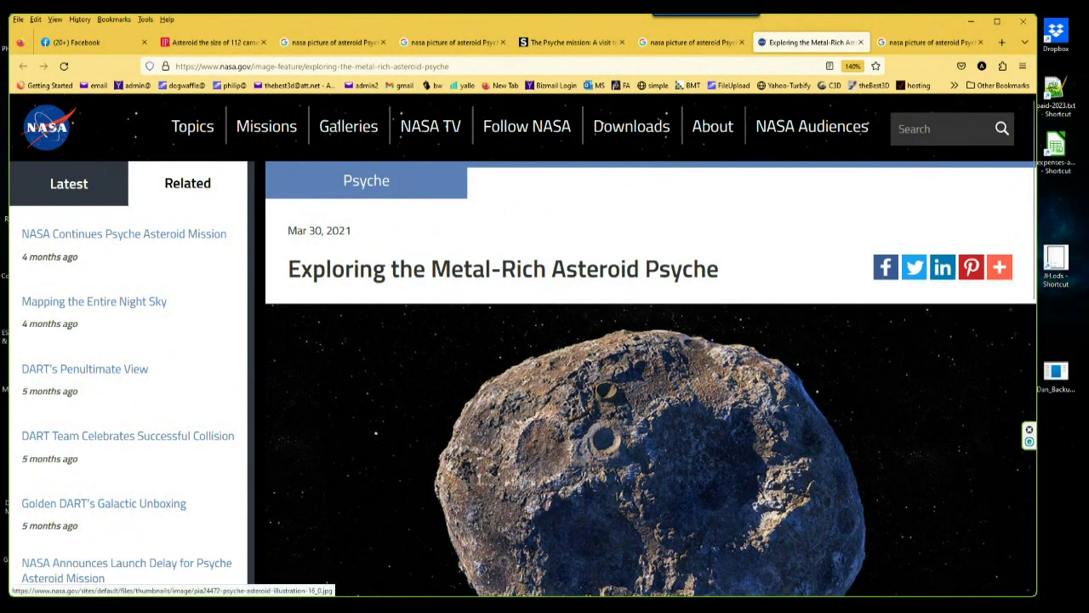
- Examine the asteroid illustration and the text of NASA's "Exploring the Metal-Rich Asteroid Psyche" article
{"action": "scroll", "coordinate": [650, 425], "scroll_direction": "down", "scroll_amount": 1}
{"action": "scroll", "coordinate": [647, 378], "scroll_direction": "down", "scroll_amount": 8}
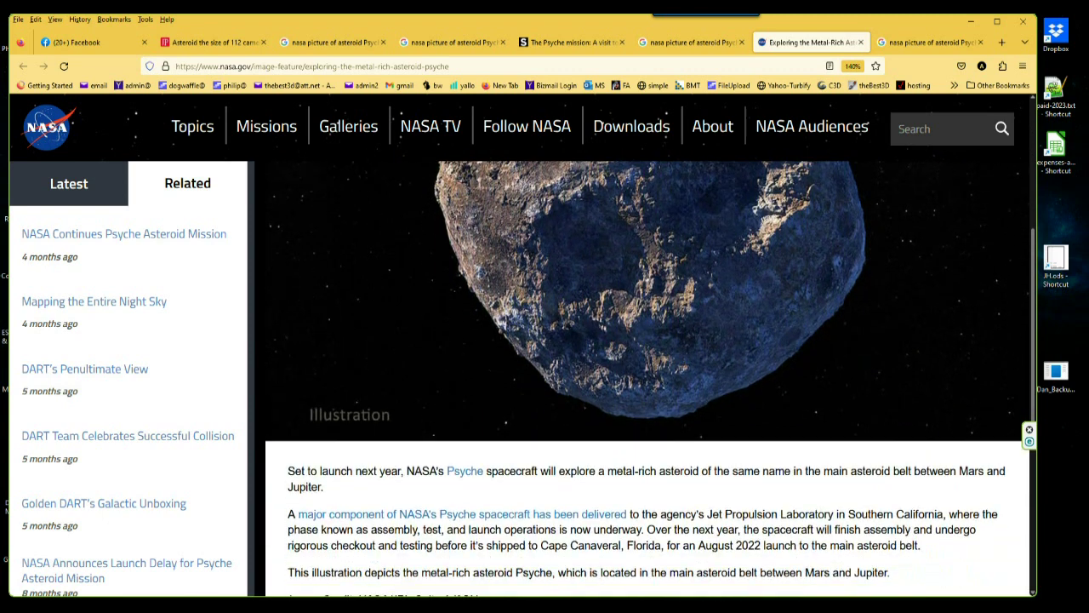
{"action": "scroll", "coordinate": [650, 379], "scroll_direction": "up", "scroll_amount": 8}
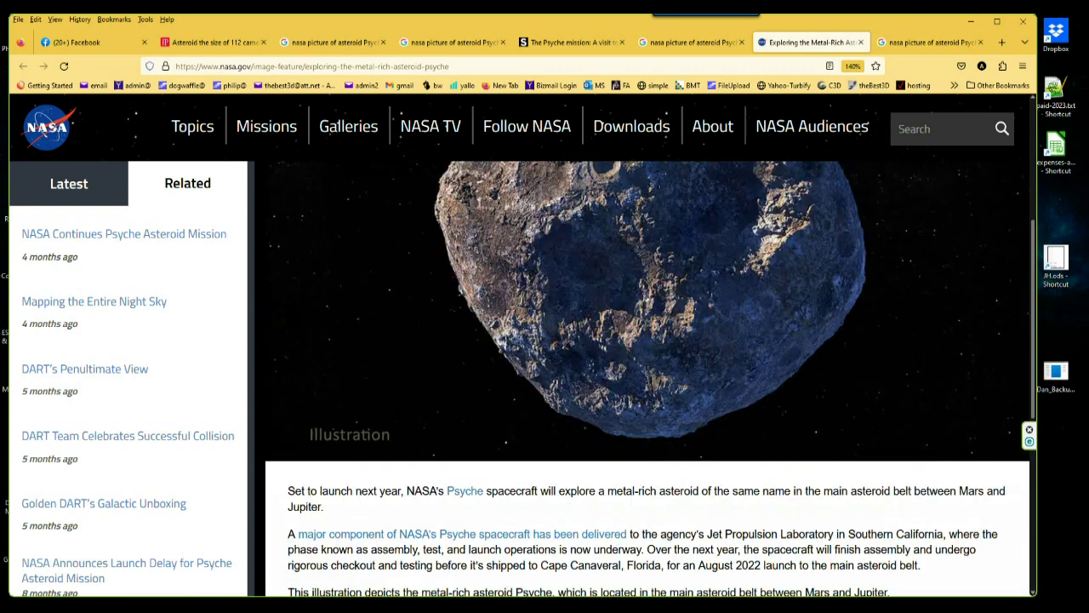
{"action": "scroll", "coordinate": [648, 378], "scroll_direction": "up", "scroll_amount": 2}
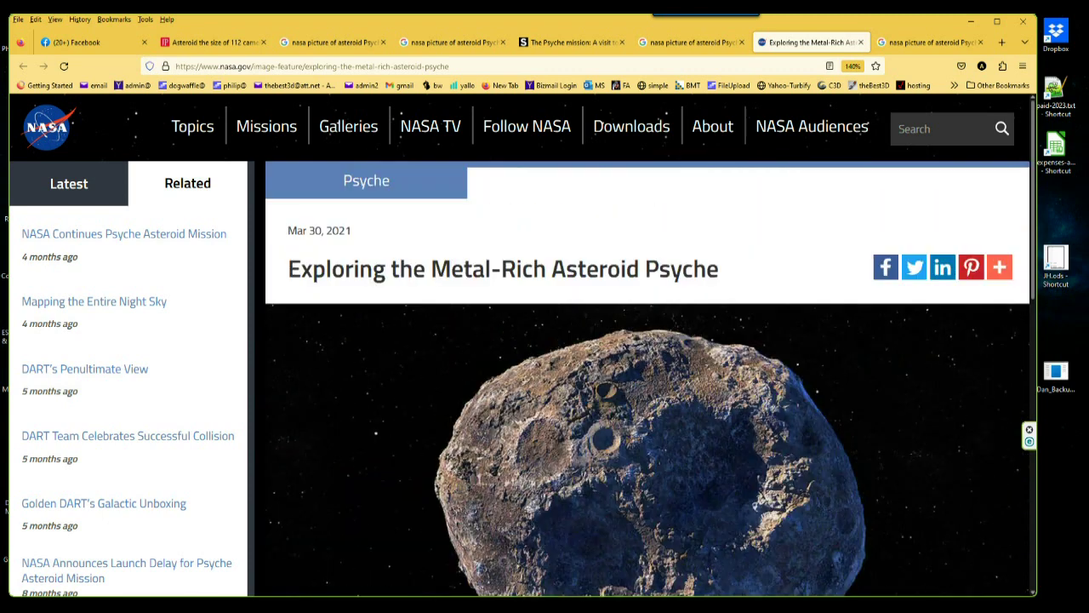
{"action": "scroll", "coordinate": [648, 379], "scroll_direction": "down", "scroll_amount": 3}
{"action": "scroll", "coordinate": [647, 379], "scroll_direction": "up", "scroll_amount": 2}
{"action": "scroll", "coordinate": [647, 379], "scroll_direction": "down", "scroll_amount": 1}
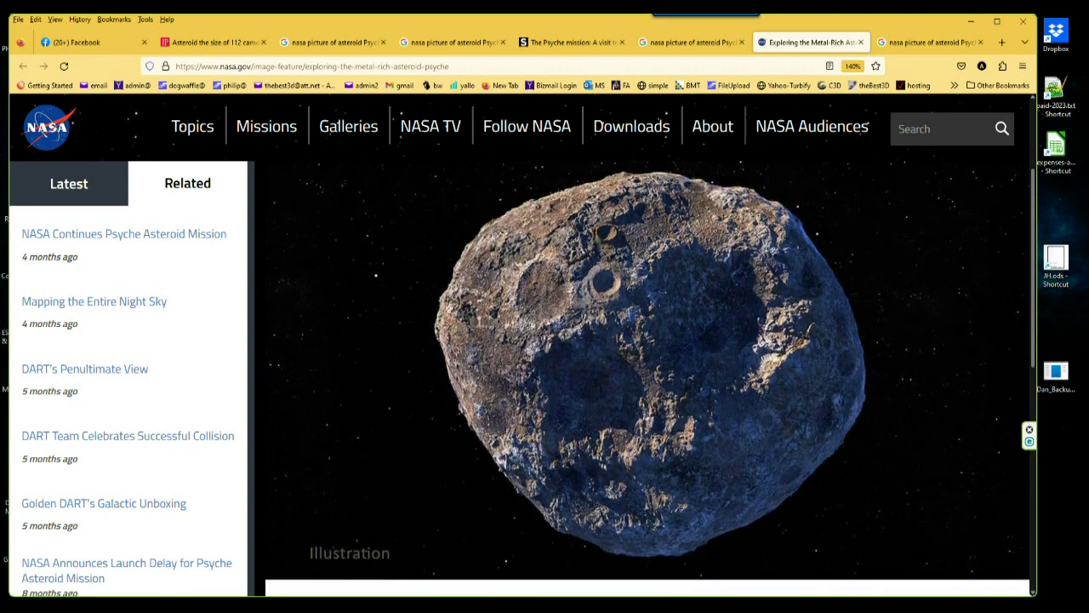
{"action": "scroll", "coordinate": [648, 378], "scroll_direction": "up", "scroll_amount": 2}
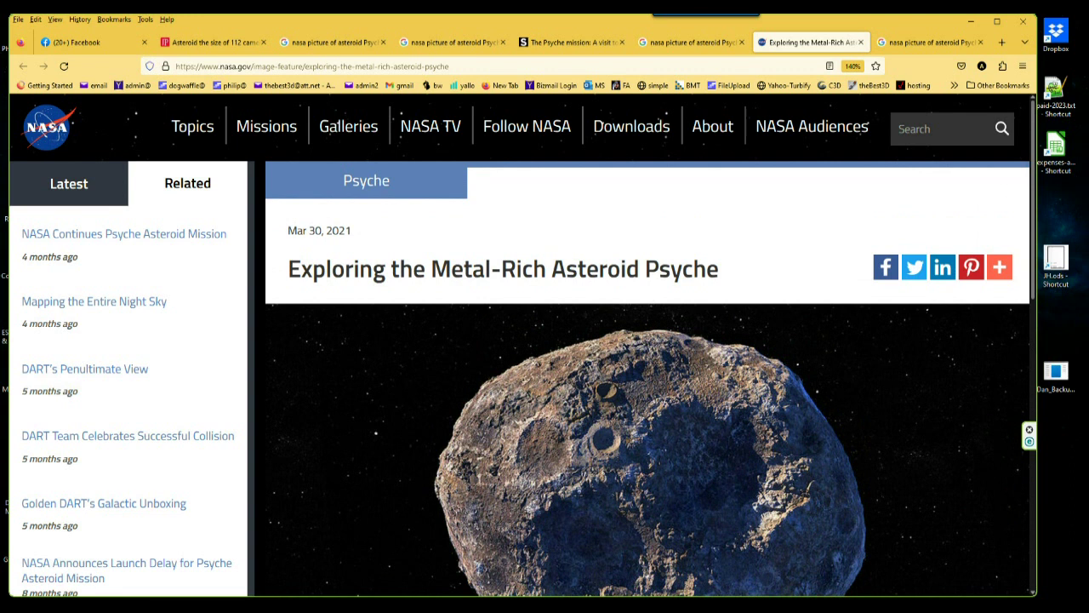
{"action": "scroll", "coordinate": [648, 378], "scroll_direction": "down", "scroll_amount": 1}
{"action": "scroll", "coordinate": [647, 378], "scroll_direction": "up", "scroll_amount": 1}
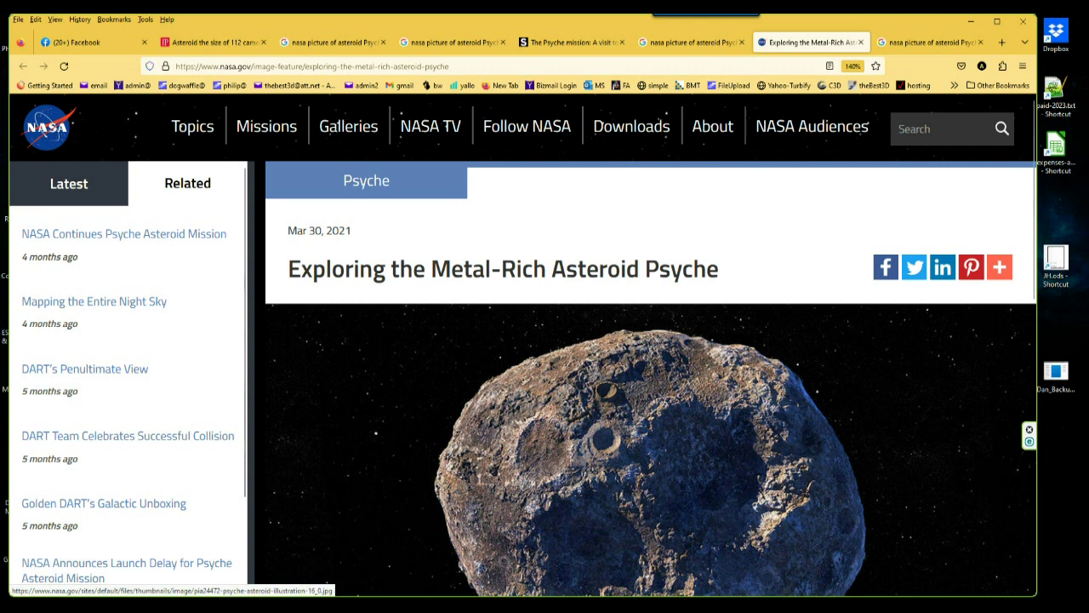
{"action": "scroll", "coordinate": [648, 378], "scroll_direction": "down", "scroll_amount": 3}
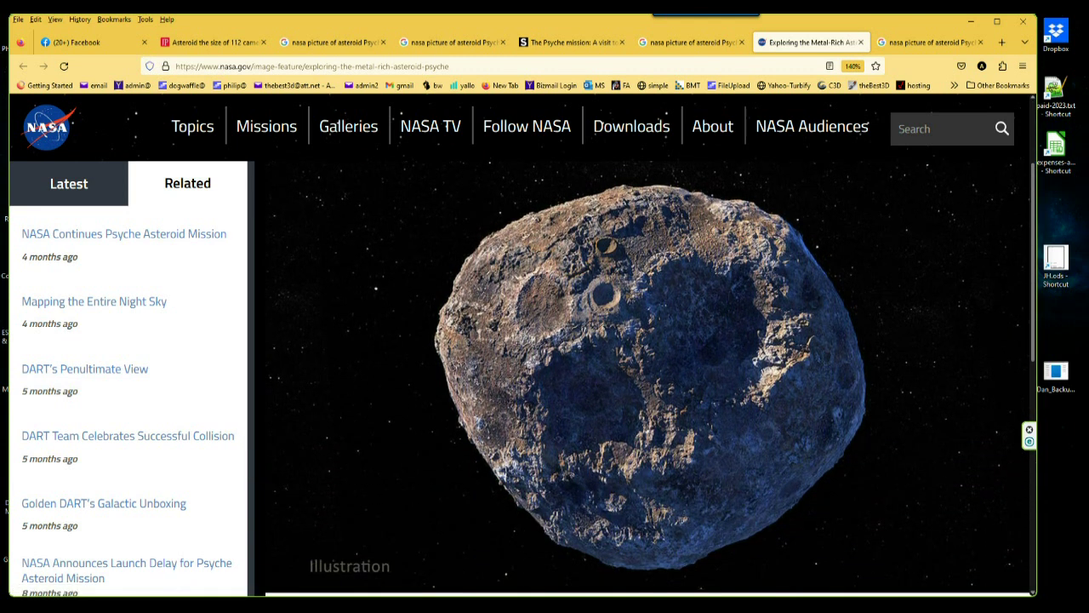
{"action": "scroll", "coordinate": [647, 378], "scroll_direction": "down", "scroll_amount": 1}
{"action": "scroll", "coordinate": [648, 378], "scroll_direction": "up", "scroll_amount": 2}
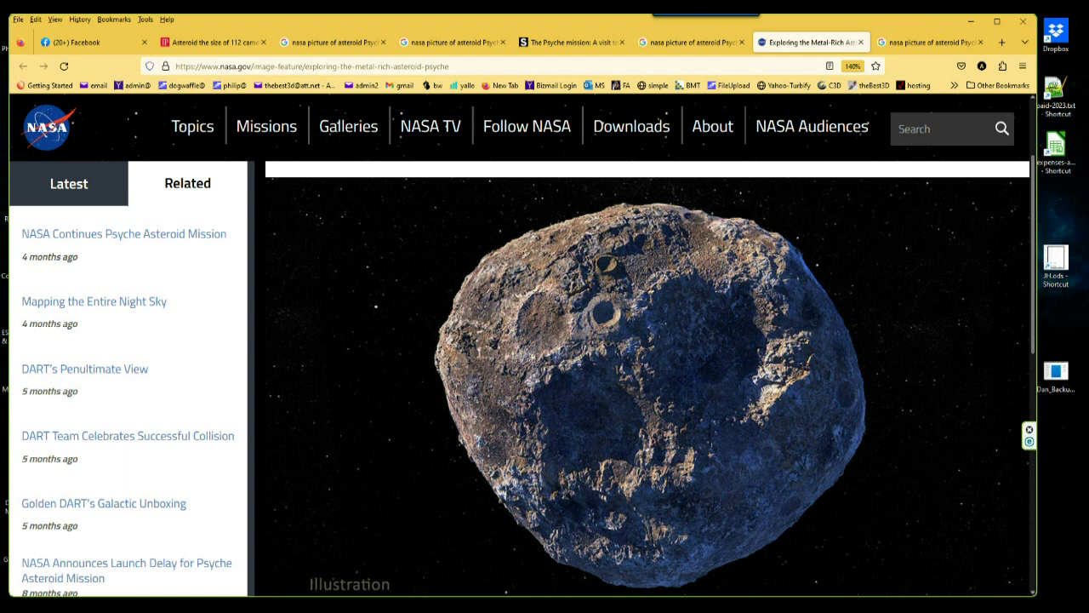
{"action": "scroll", "coordinate": [647, 377], "scroll_direction": "up", "scroll_amount": 1}
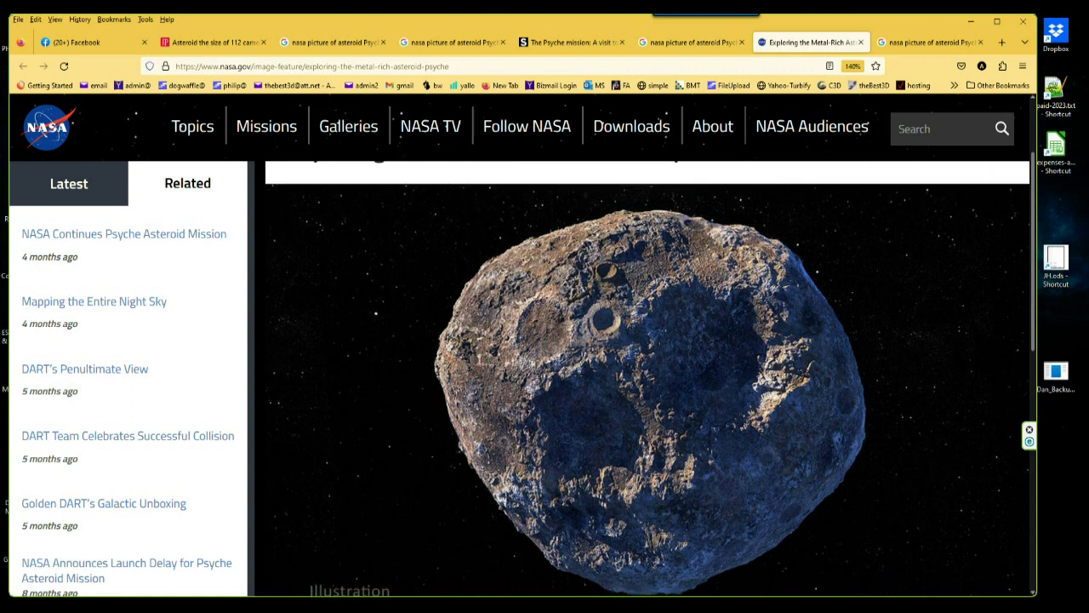
{"action": "scroll", "coordinate": [647, 378], "scroll_direction": "down", "scroll_amount": 2}
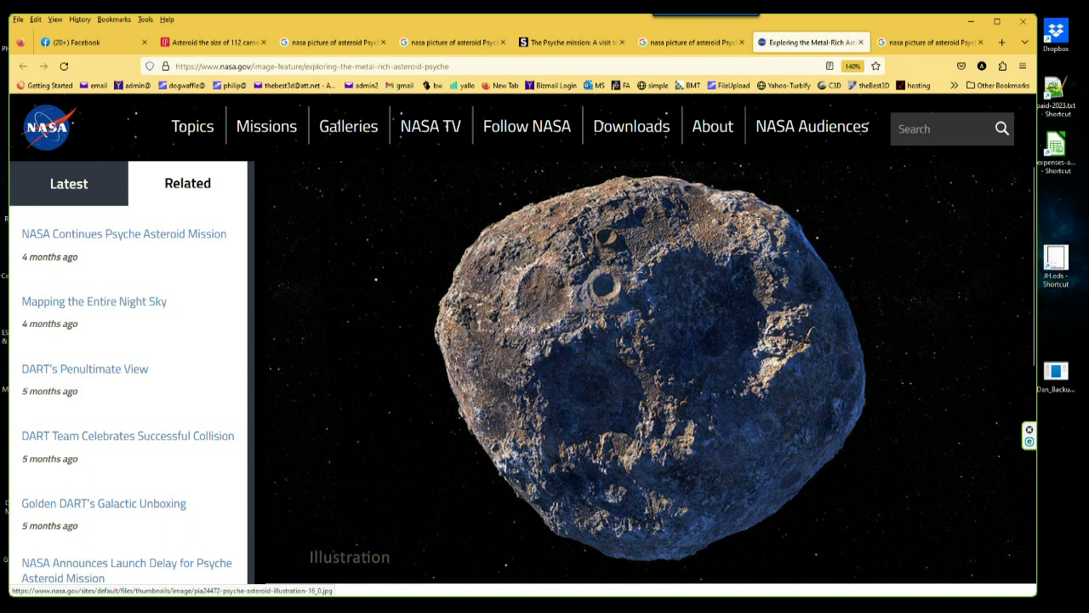
{"action": "scroll", "coordinate": [647, 379], "scroll_direction": "down", "scroll_amount": 4}
{"action": "scroll", "coordinate": [647, 379], "scroll_direction": "up", "scroll_amount": 3}
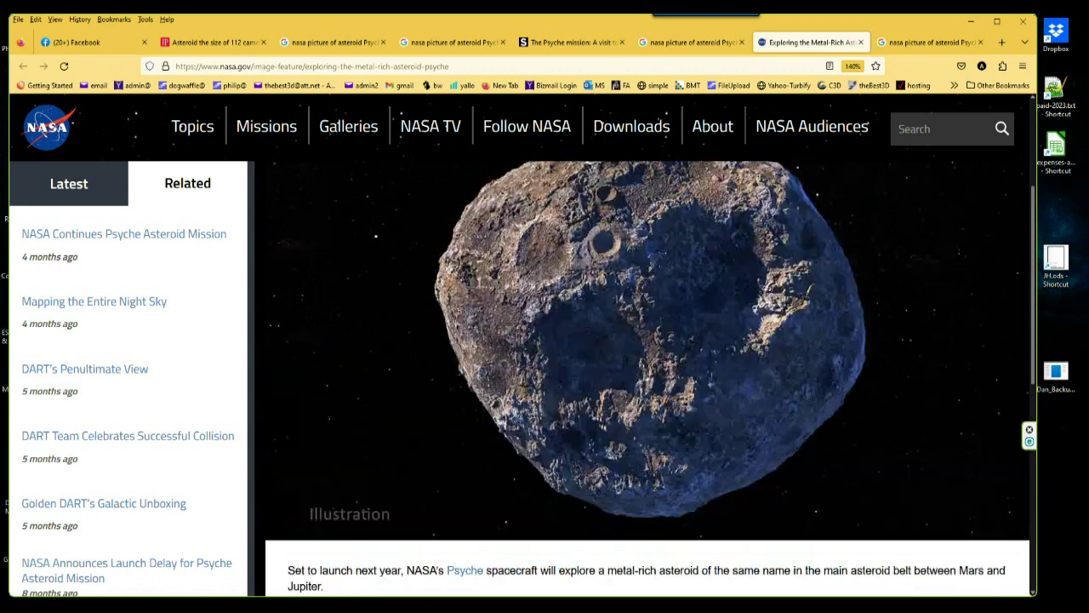
{"action": "scroll", "coordinate": [646, 378], "scroll_direction": "up", "scroll_amount": 2}
{"action": "scroll", "coordinate": [646, 379], "scroll_direction": "down", "scroll_amount": 2}
{"action": "scroll", "coordinate": [646, 378], "scroll_direction": "up", "scroll_amount": 1}
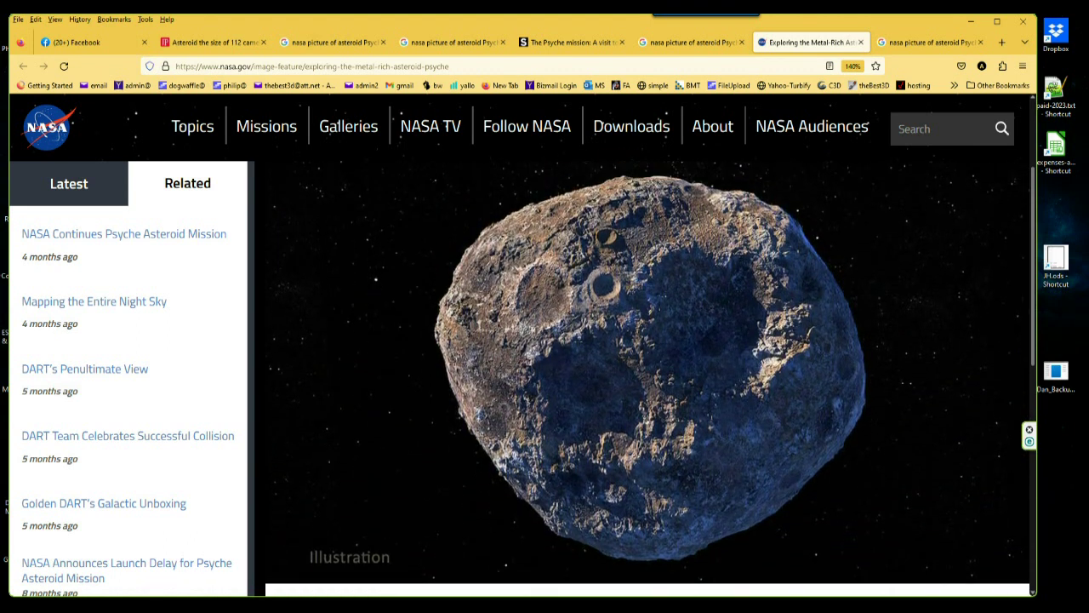
{"action": "scroll", "coordinate": [647, 379], "scroll_direction": "down", "scroll_amount": 5}
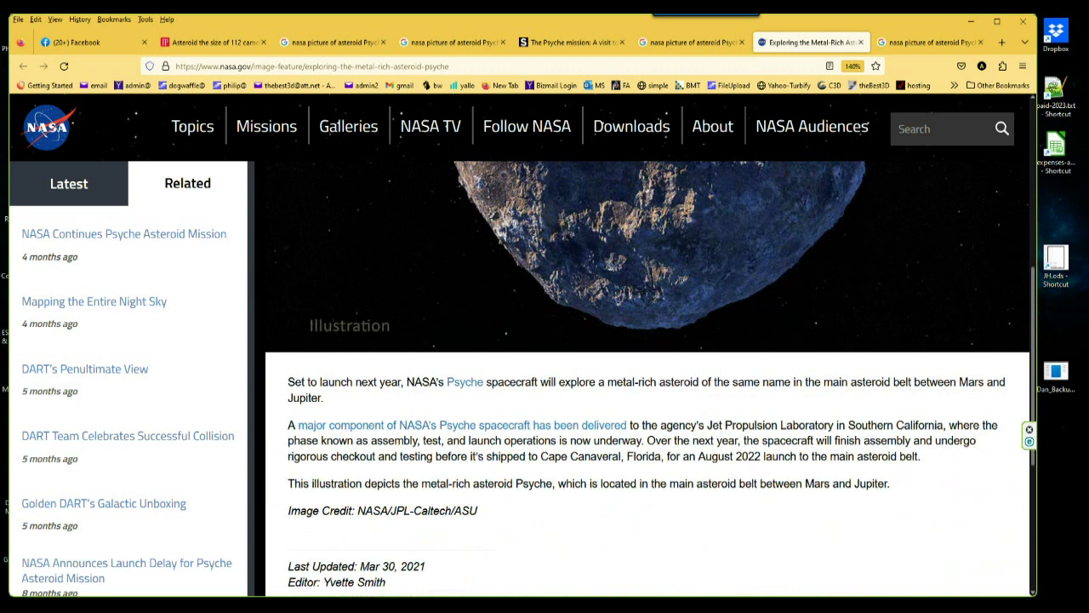
{"action": "scroll", "coordinate": [646, 379], "scroll_direction": "up", "scroll_amount": 5}
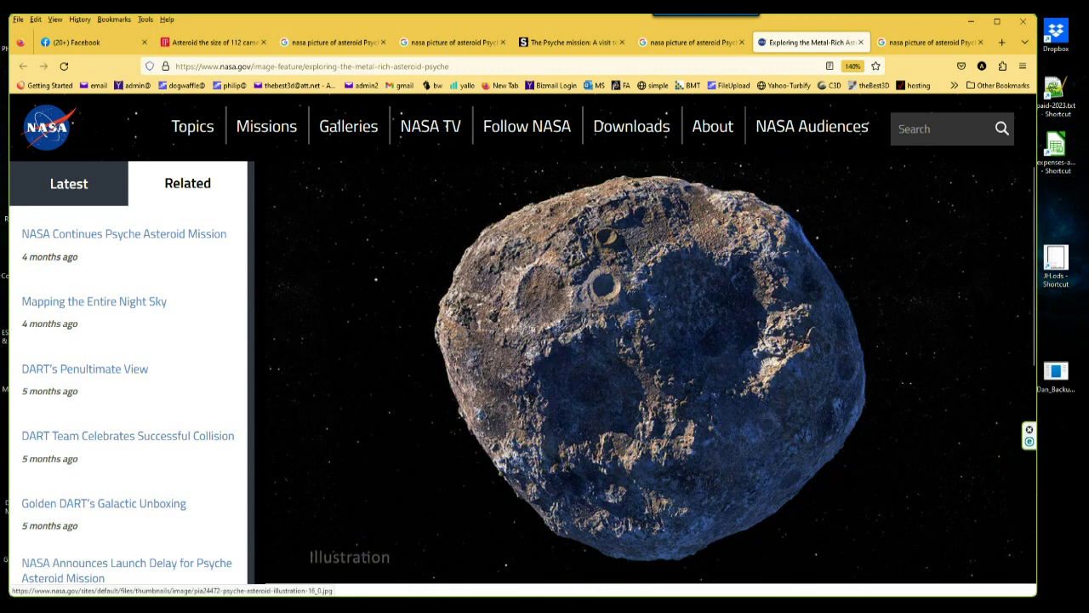
{"action": "left_click_drag", "start_coordinate": [1033, 265], "coordinate": [1033, 268]}
{"action": "scroll", "coordinate": [647, 379], "scroll_direction": "down", "scroll_amount": 2}
{"action": "scroll", "coordinate": [647, 378], "scroll_direction": "up", "scroll_amount": 3}
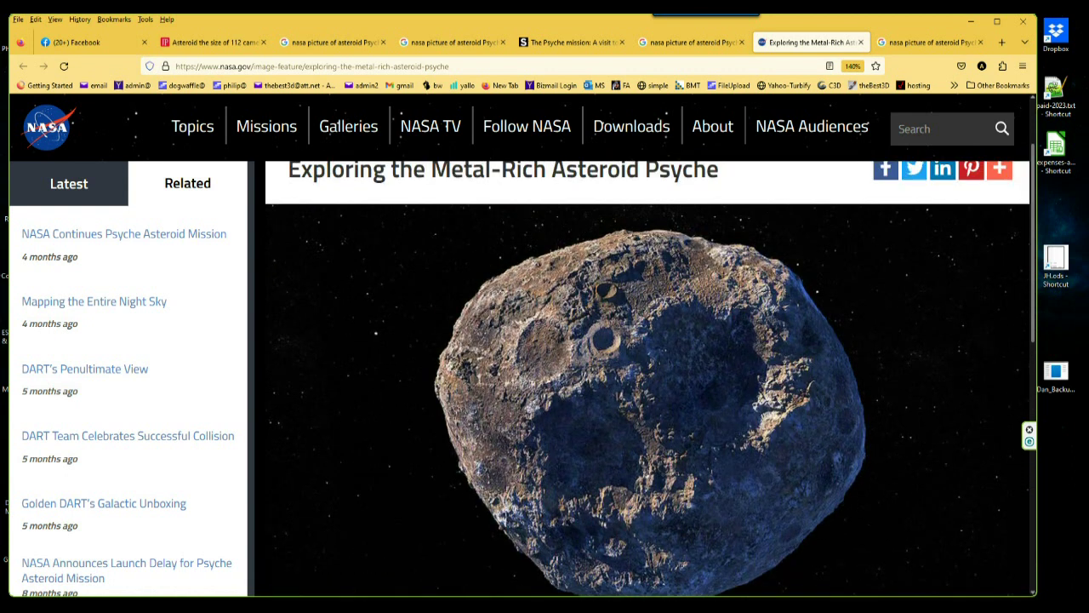
{"action": "scroll", "coordinate": [647, 378], "scroll_direction": "down", "scroll_amount": 2}
{"action": "scroll", "coordinate": [646, 378], "scroll_direction": "down", "scroll_amount": 1}
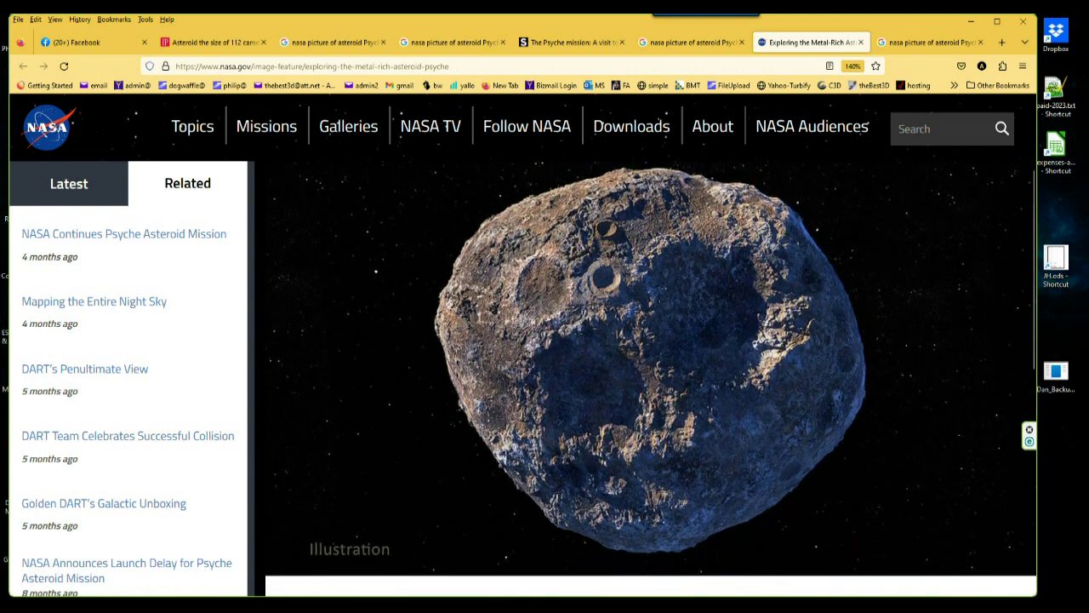
- Open the Psyche illustration at full size and capture a region of about 1097 × 855 pixels around the whole asteroid with Snagit
{"action": "left_click", "coordinate": [647, 379]}
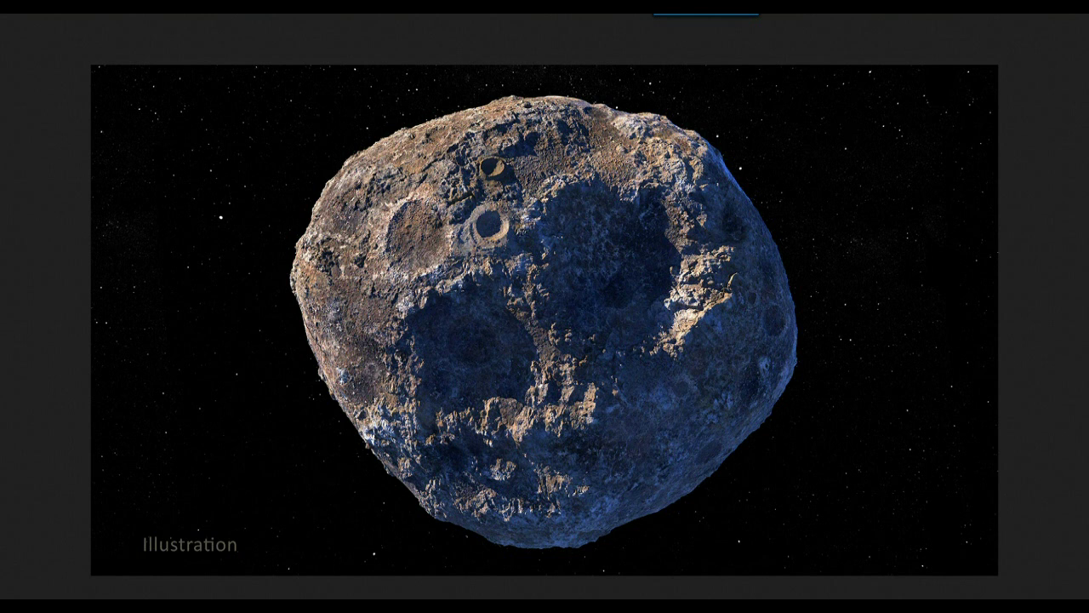
{"action": "key", "text": "Print"}
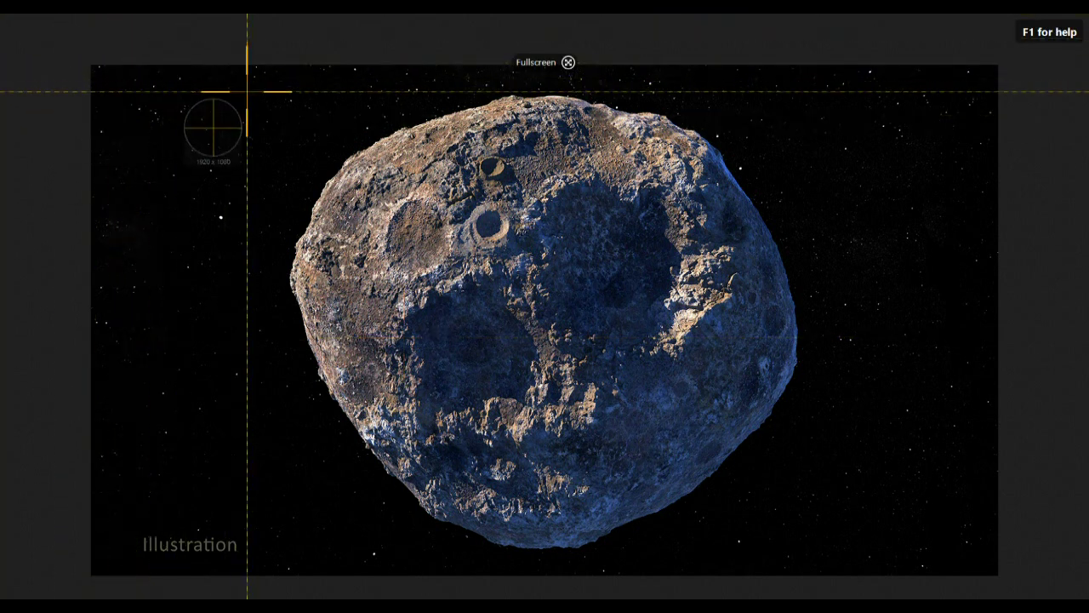
{"action": "left_click_drag", "start_coordinate": [244, 84], "coordinate": [866, 569]}
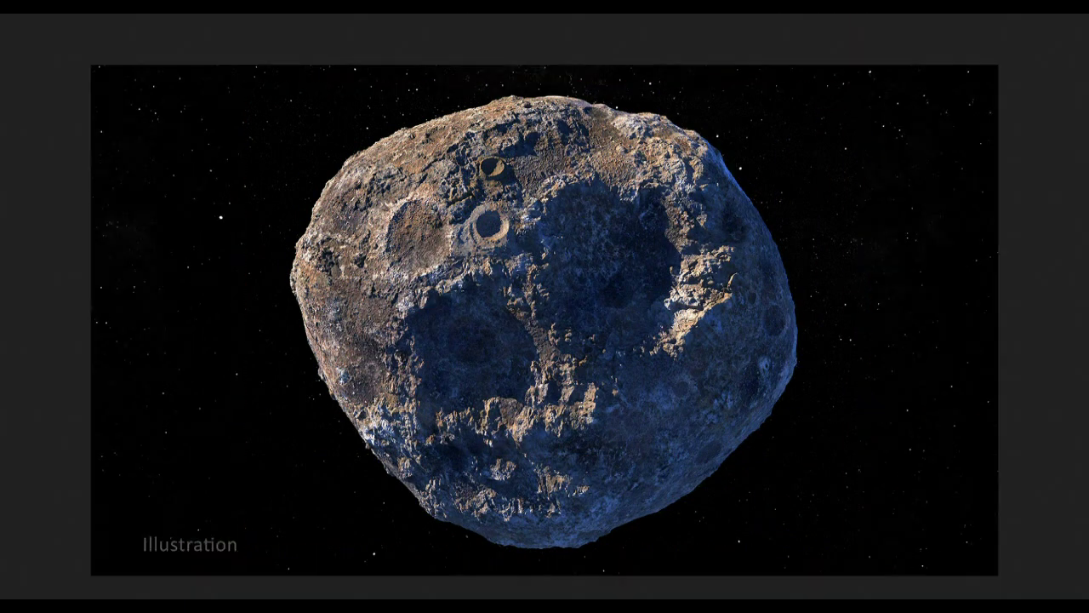
{"action": "left_click", "coordinate": [439, 58]}
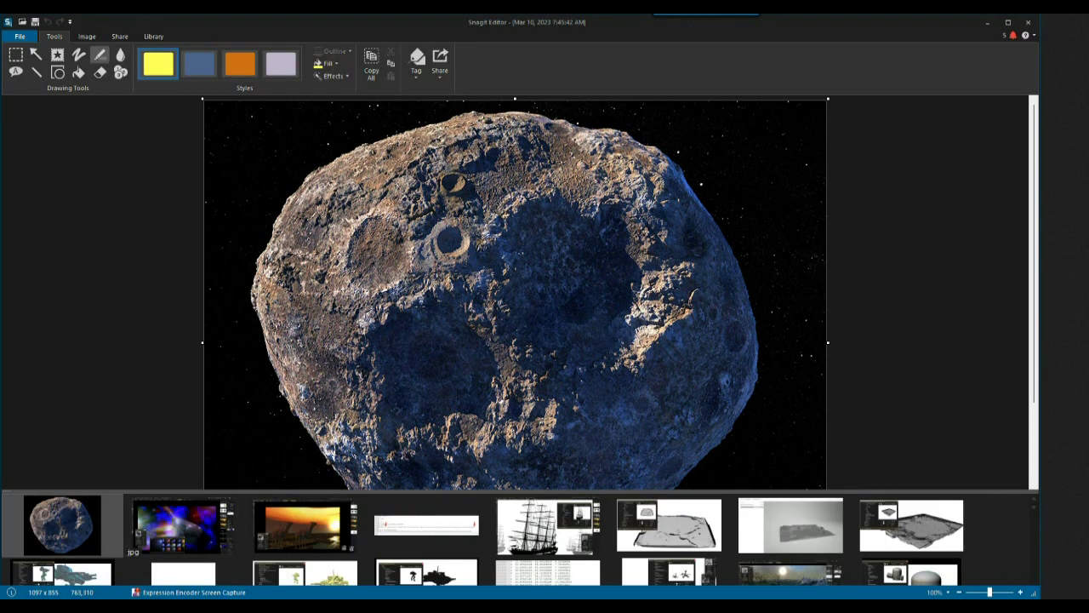
- Copy the captured asteroid image to the clipboard and switch to Howler
{"action": "right_click", "coordinate": [505, 237]}
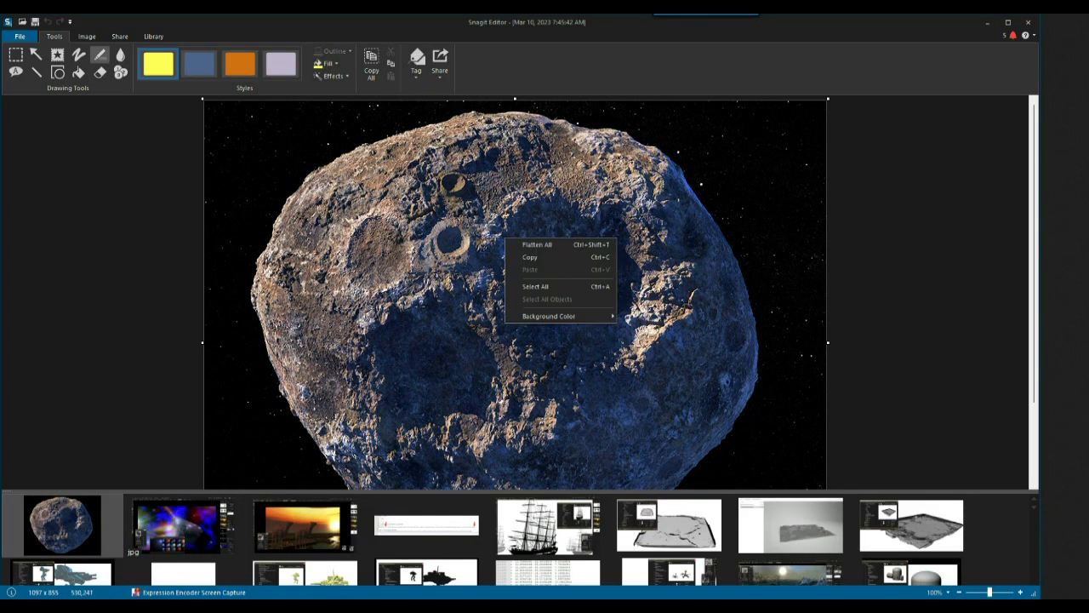
{"action": "left_click", "coordinate": [530, 256]}
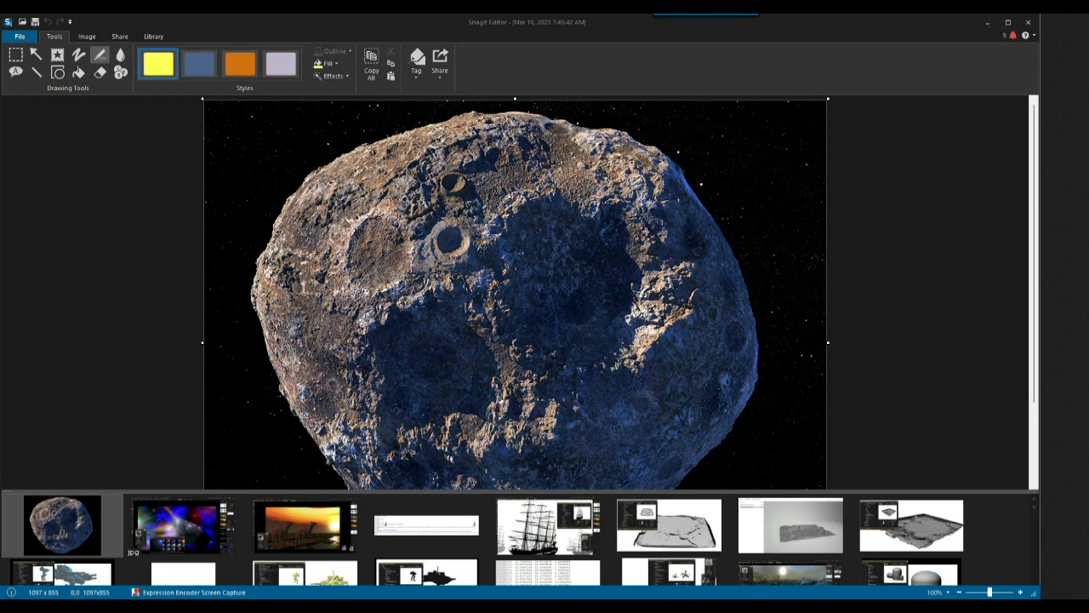
{"action": "left_click", "coordinate": [714, 605]}
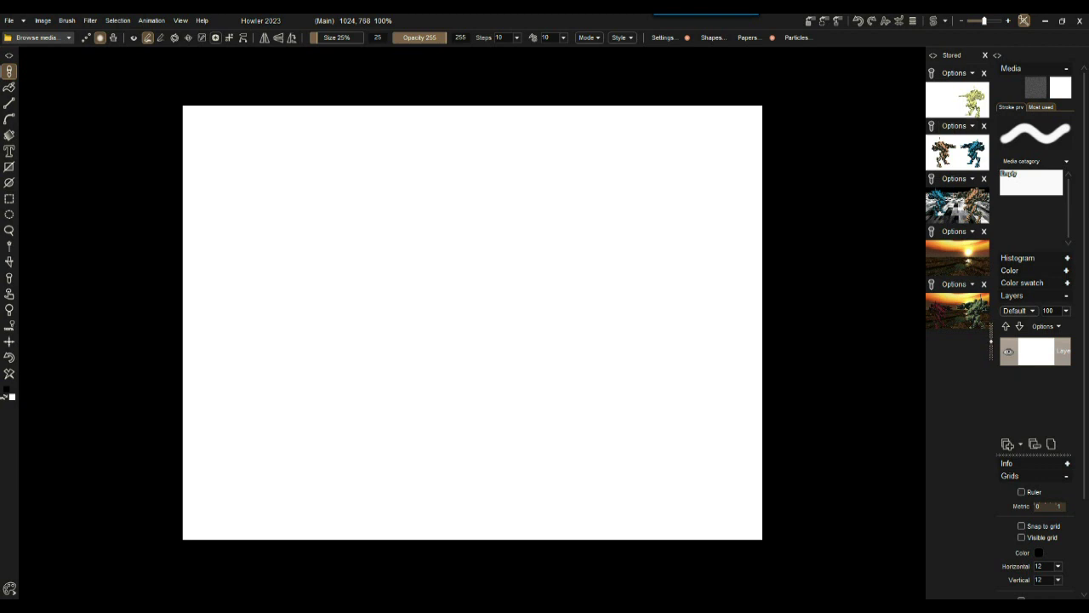
- Paint a black dot and a looping test stroke on the blank white canvas
{"action": "left_click", "coordinate": [447, 280]}
{"action": "left_click_drag", "start_coordinate": [488, 310], "coordinate": [433, 398]}
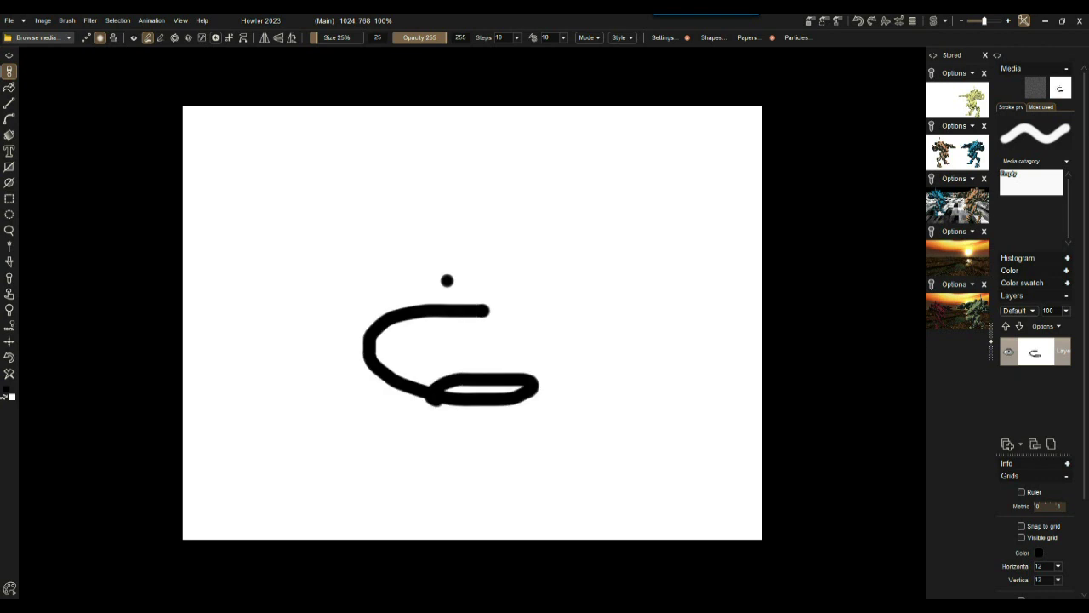
- Paste the clipboard asteroid picture as a replacement for the existing image and store a copy of it
{"action": "key", "text": "ctrl+v"}
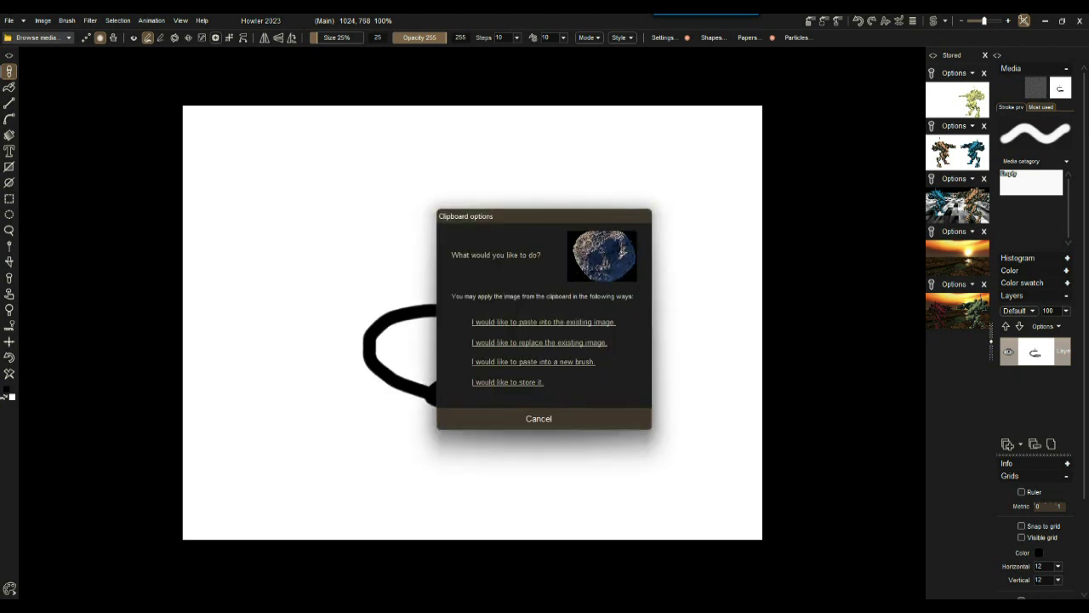
{"action": "left_click", "coordinate": [540, 343]}
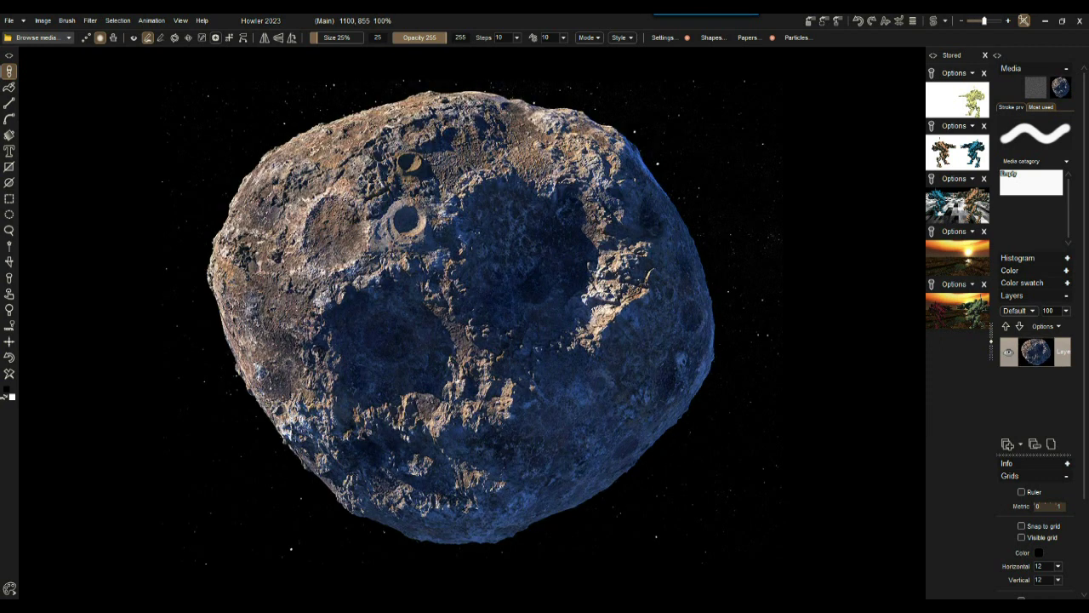
{"action": "left_click", "coordinate": [810, 20]}
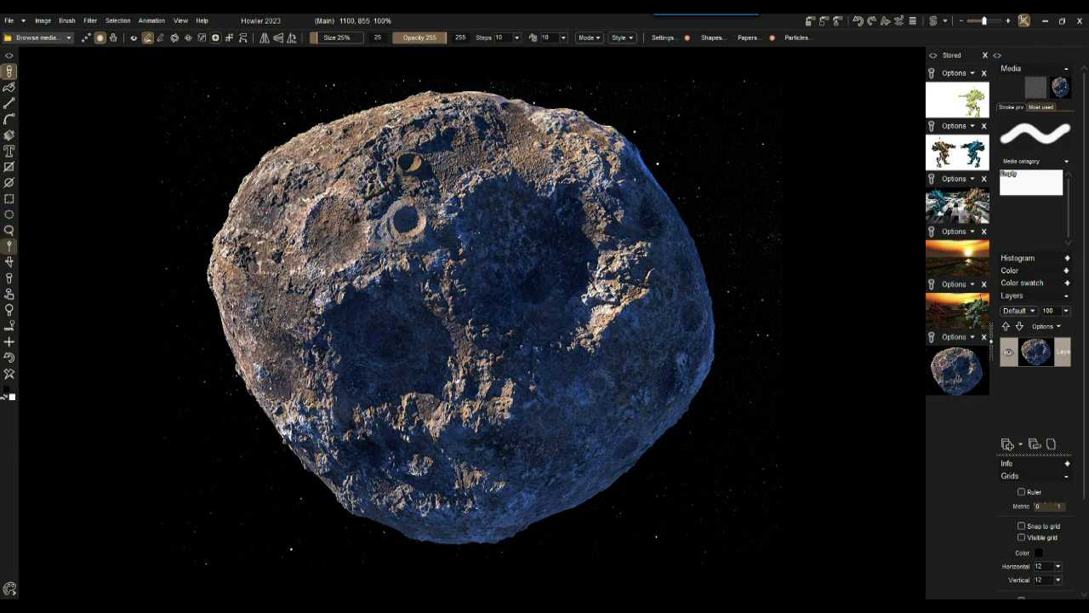
- Try selecting the black space around the asteroid with the magic wand, first at tolerance 0 and again at 16
{"action": "left_click", "coordinate": [9, 246]}
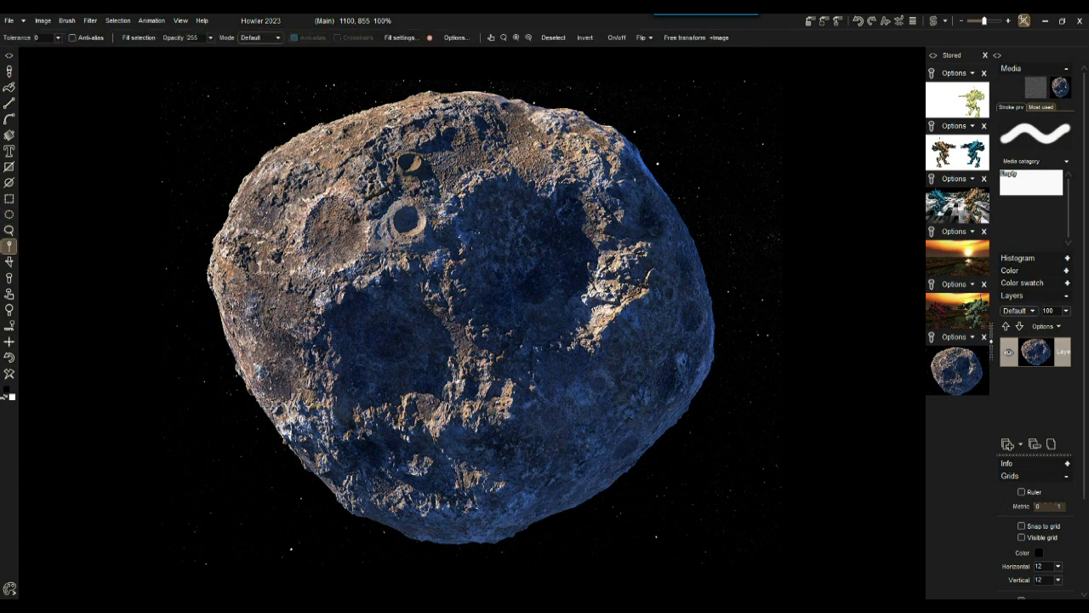
{"action": "left_click", "coordinate": [221, 158]}
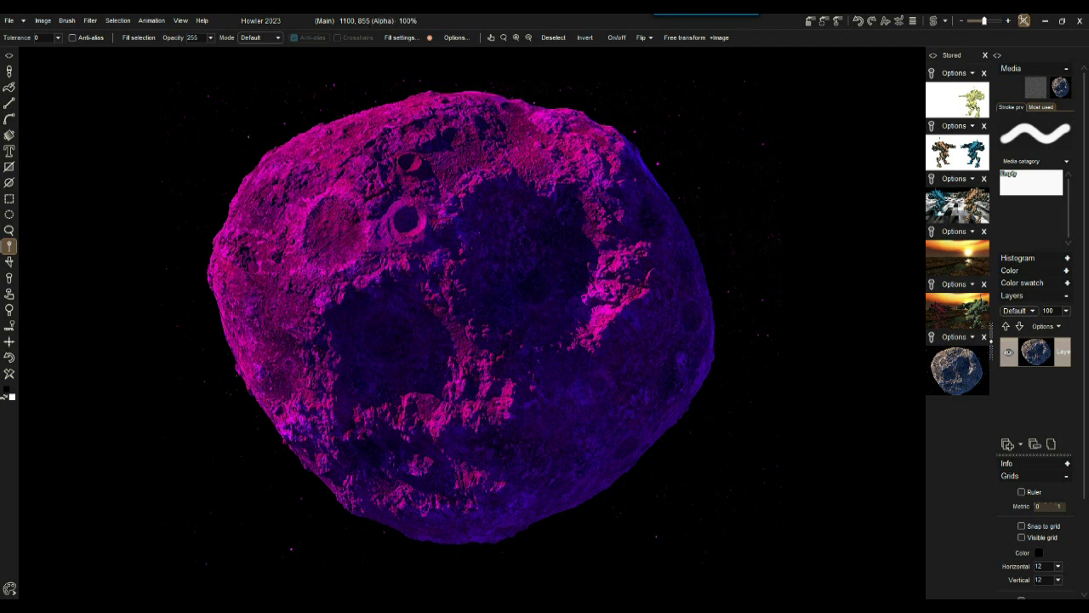
{"action": "left_click", "coordinate": [57, 37]}
{"action": "left_click_drag", "start_coordinate": [4, 52], "coordinate": [8, 52]}
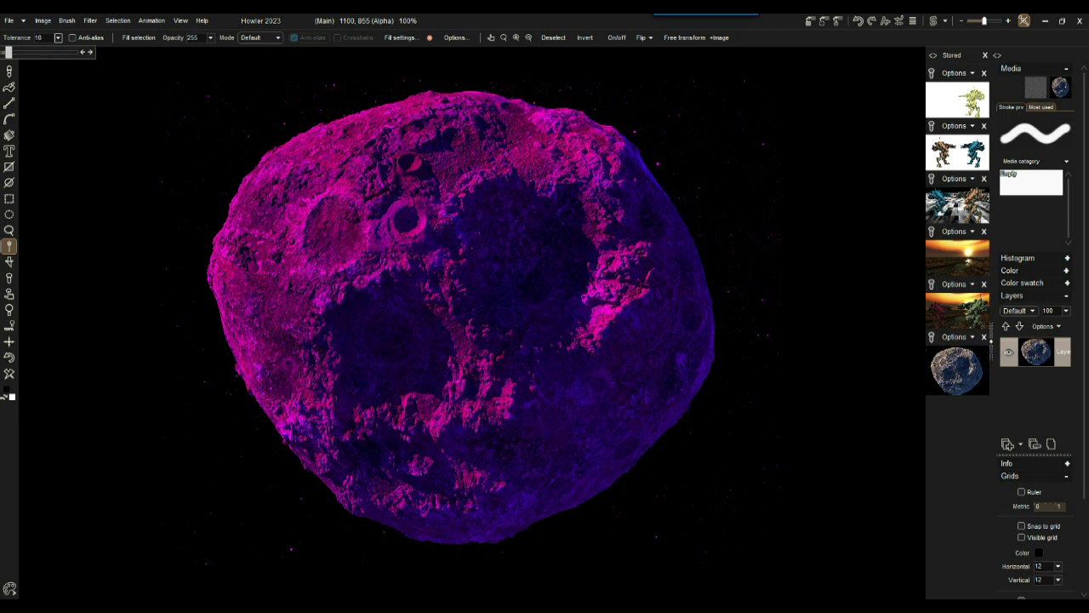
{"action": "left_click", "coordinate": [200, 134]}
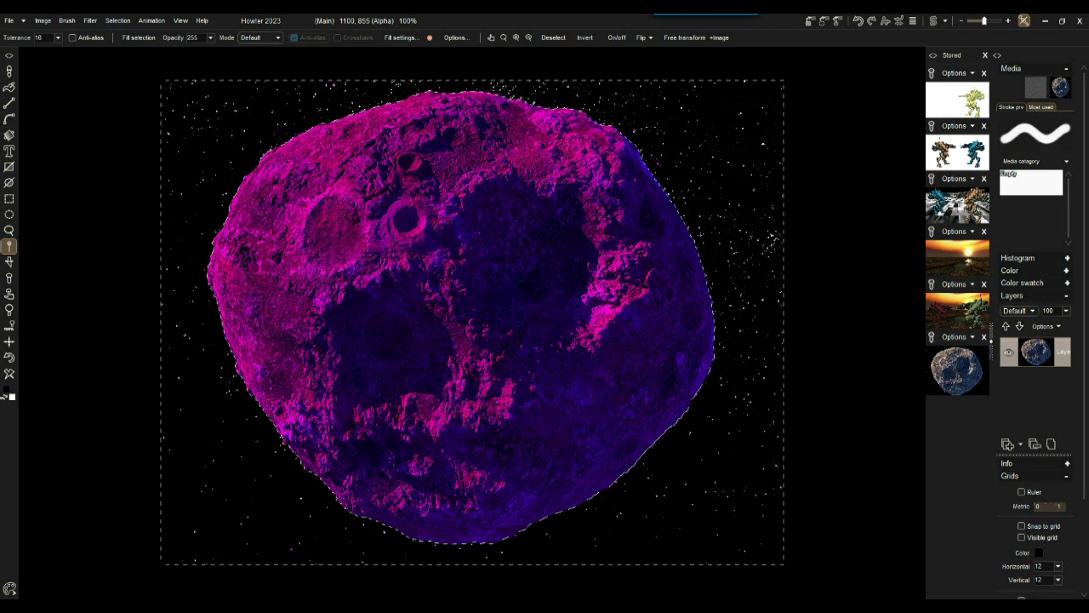
- Raise the magic wand tolerance to 53 and reselect the black space around the asteroid
{"action": "left_click", "coordinate": [58, 38]}
{"action": "left_click_drag", "start_coordinate": [6, 53], "coordinate": [19, 52]}
{"action": "left_click", "coordinate": [198, 127]}
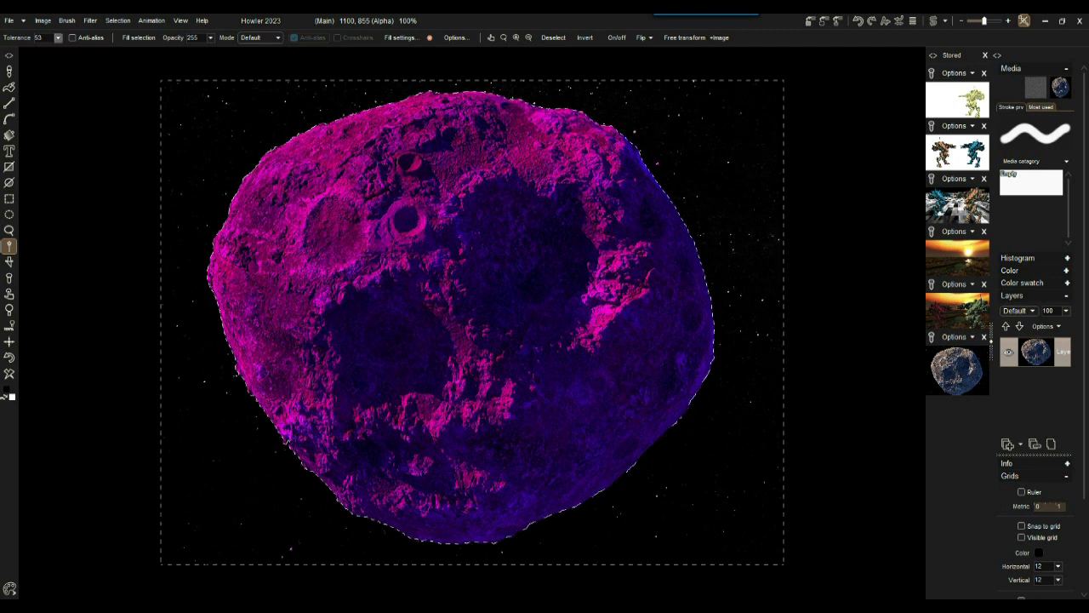
- Try the background selection at tolerance 91, and discard it together with the remaining selection
{"action": "left_click", "coordinate": [58, 38]}
{"action": "left_click_drag", "start_coordinate": [19, 52], "coordinate": [29, 52]}
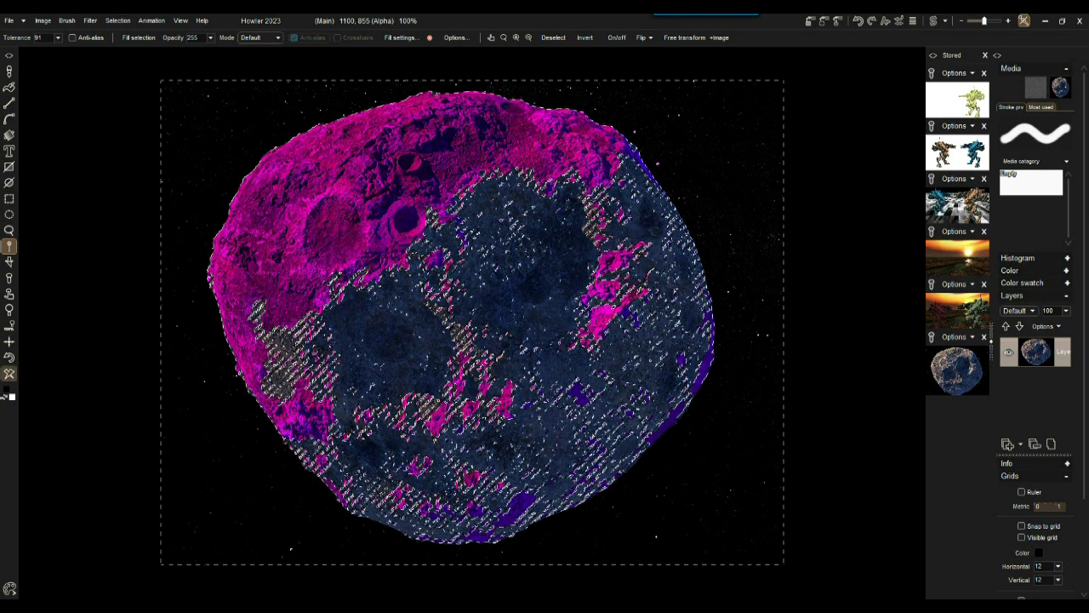
{"action": "left_click", "coordinate": [9, 358]}
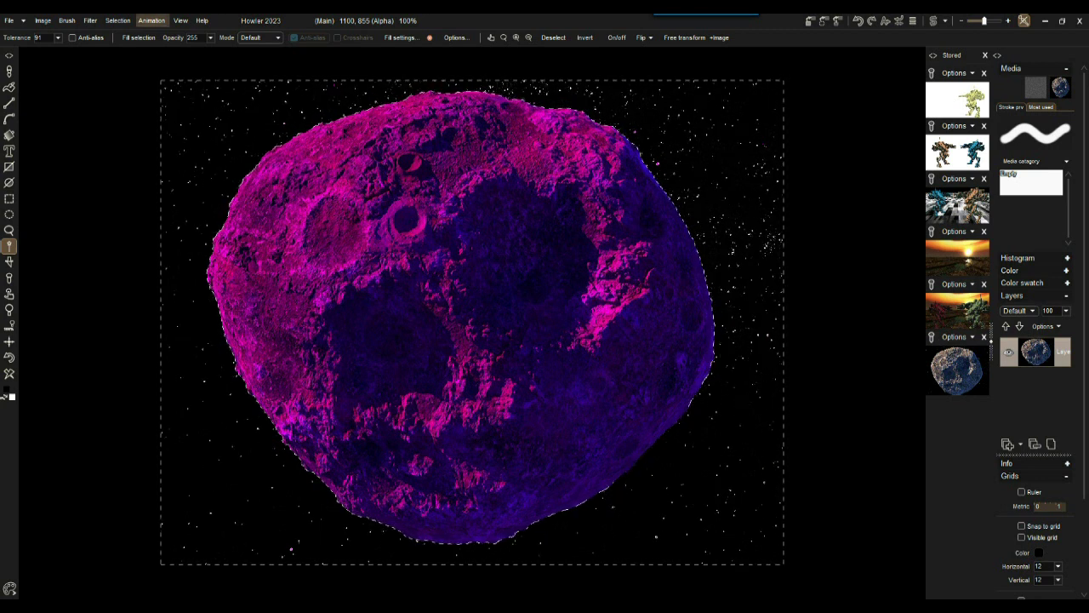
{"action": "left_click", "coordinate": [118, 20]}
{"action": "left_click", "coordinate": [128, 32]}
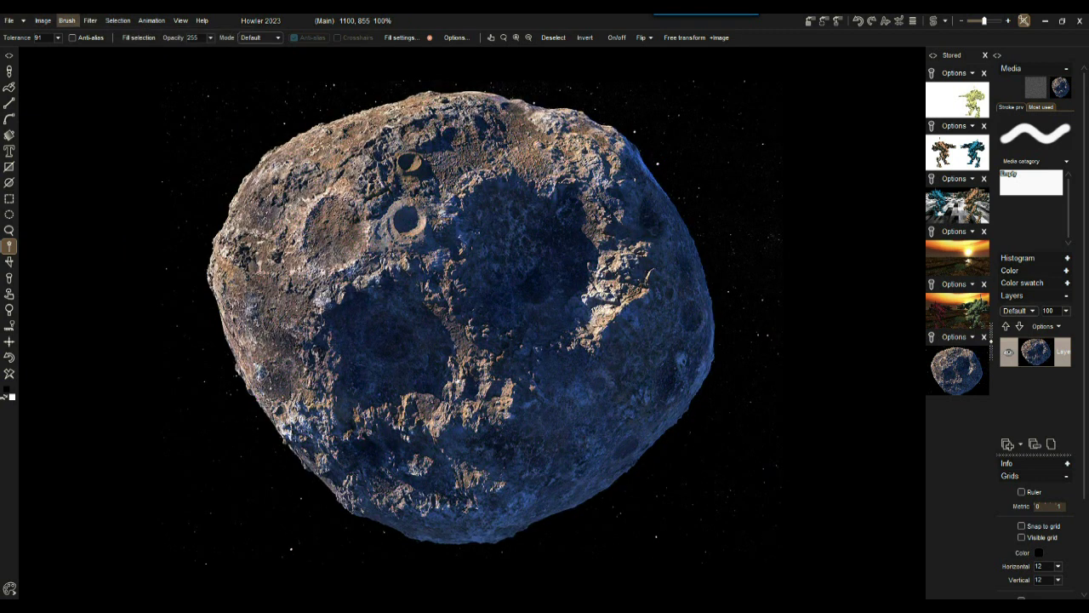
- Blur the asteroid picture with the box filter at level 5 to suppress the background stars
{"action": "left_click", "coordinate": [89, 20]}
{"action": "mouse_move", "coordinate": [119, 77]}
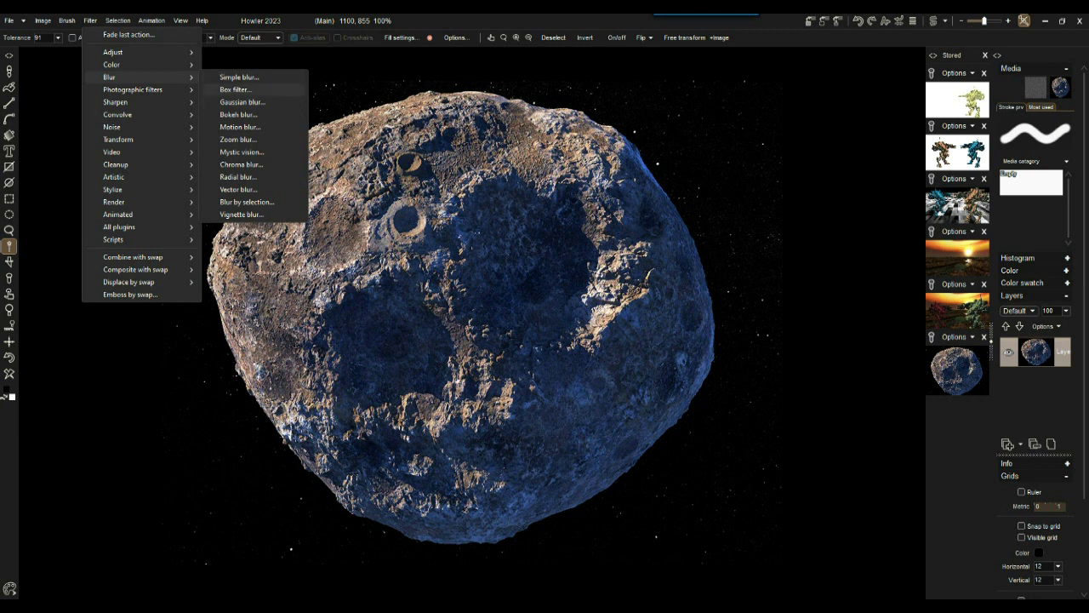
{"action": "left_click", "coordinate": [235, 89]}
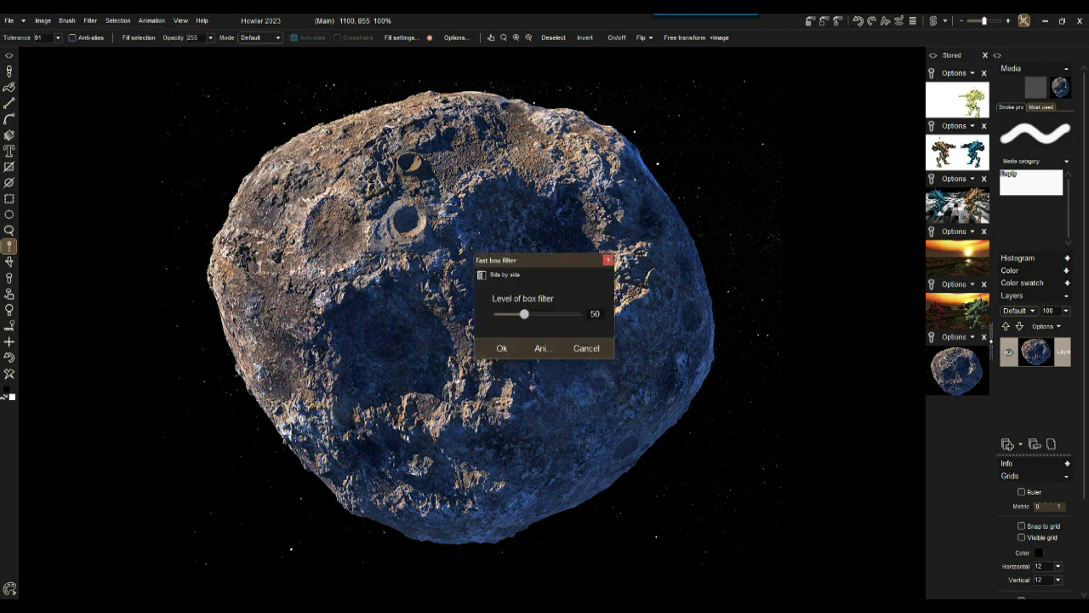
{"action": "left_click_drag", "start_coordinate": [524, 314], "coordinate": [500, 314]}
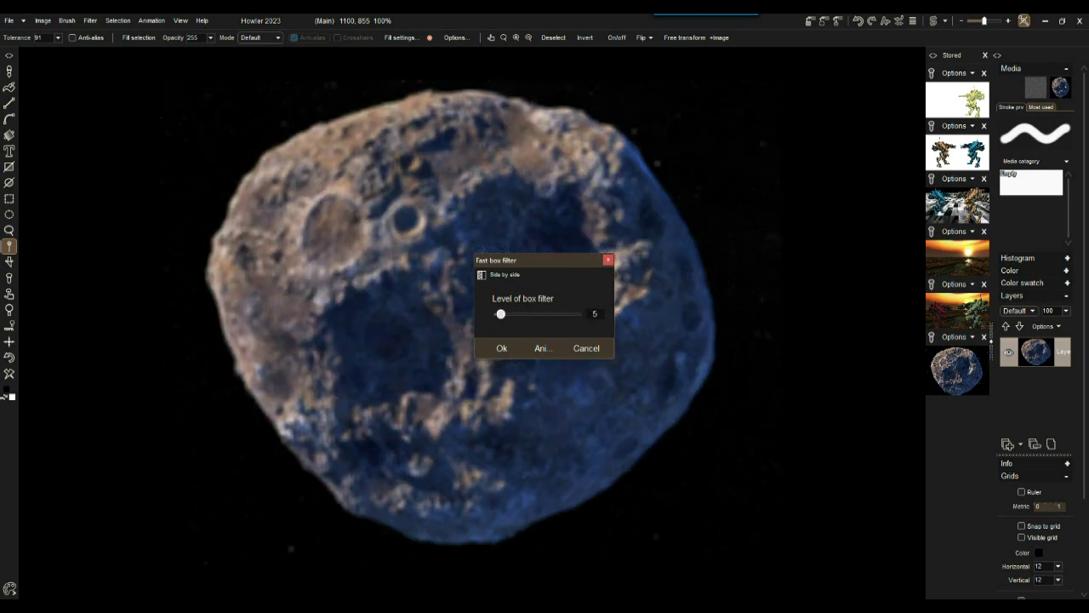
{"action": "left_click", "coordinate": [501, 348]}
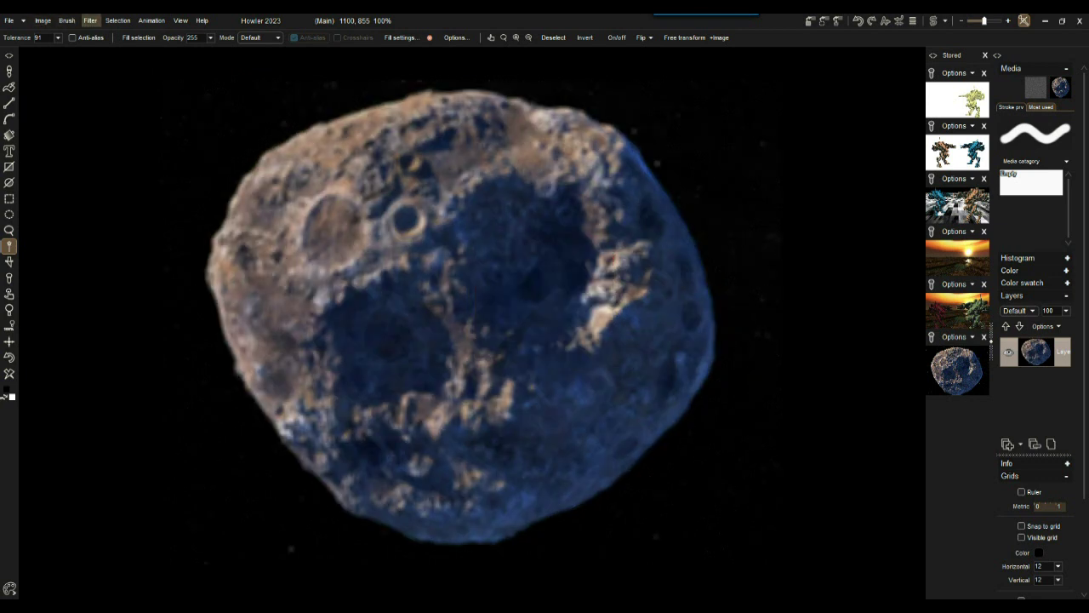
- Apply the Light diffusion filter to the picture with dark diffusion, radius 27 and the default combine mode
{"action": "left_click", "coordinate": [89, 21]}
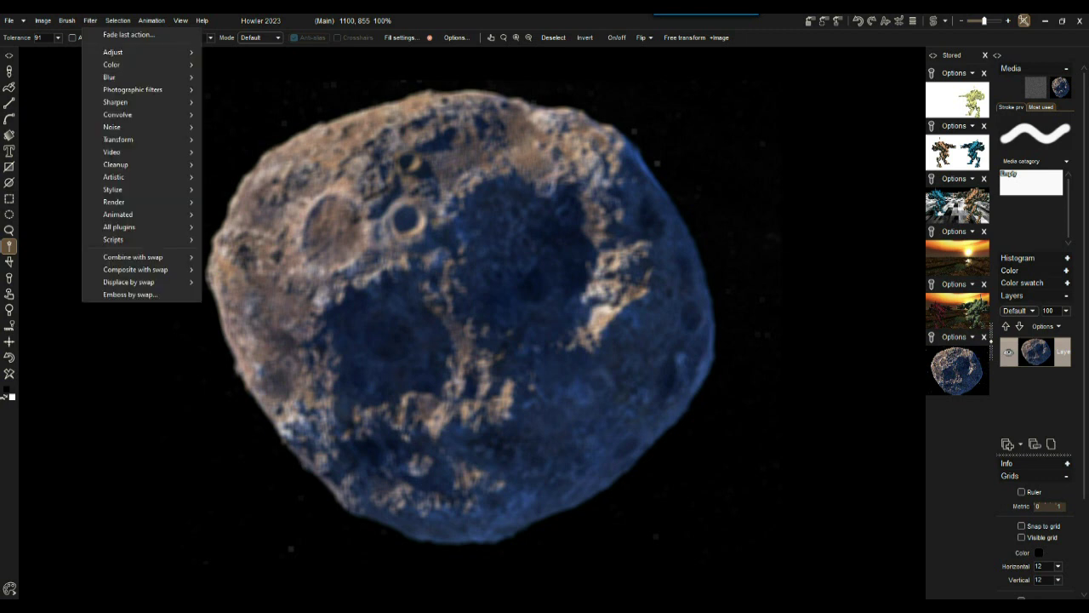
{"action": "mouse_move", "coordinate": [136, 89]}
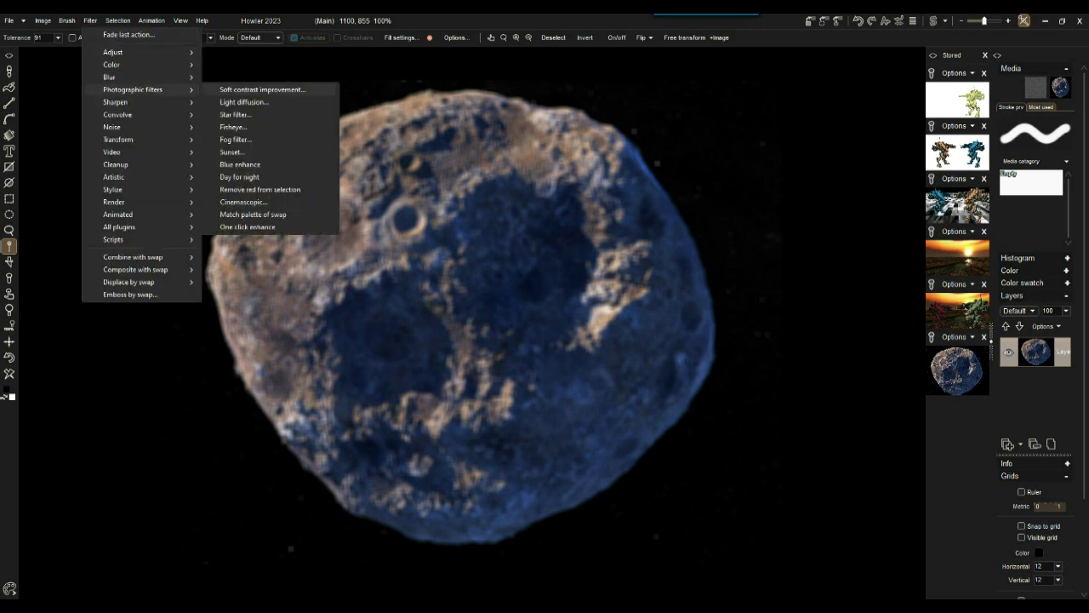
{"action": "left_click", "coordinate": [244, 103]}
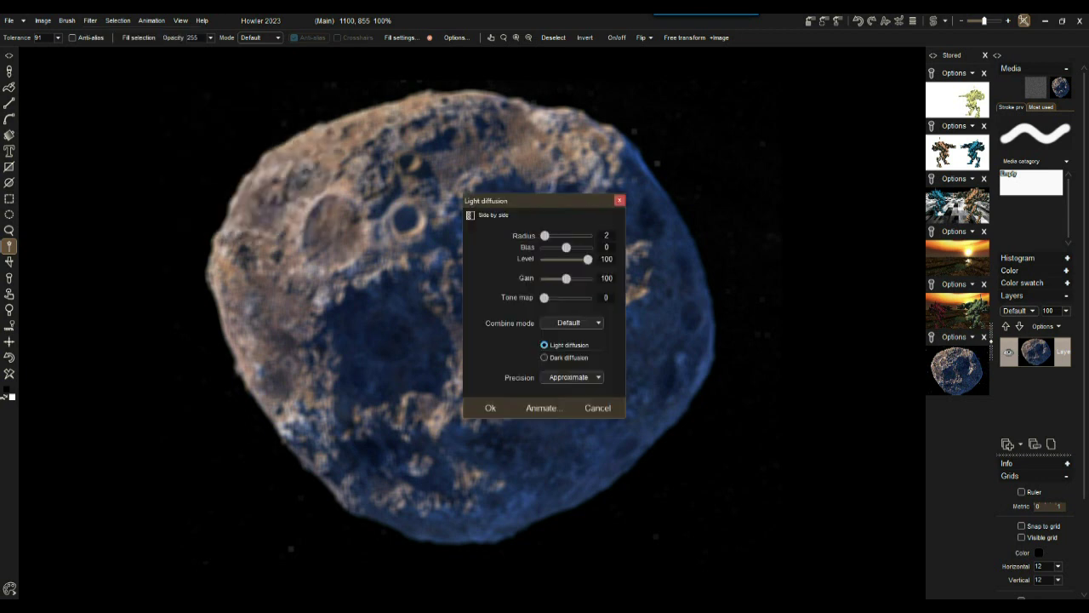
{"action": "left_click", "coordinate": [570, 322]}
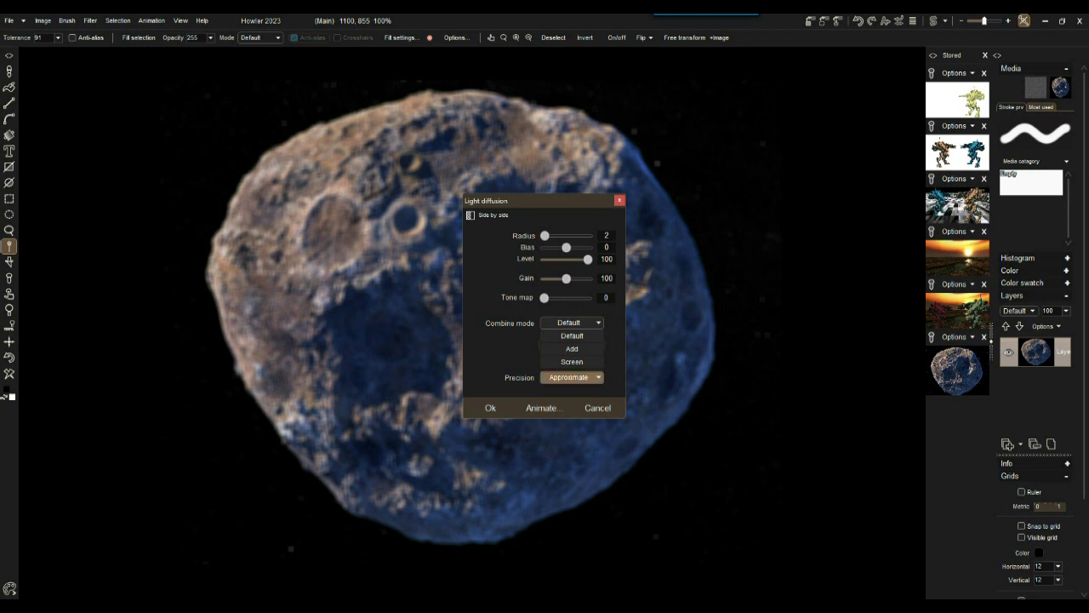
{"action": "left_click", "coordinate": [571, 337]}
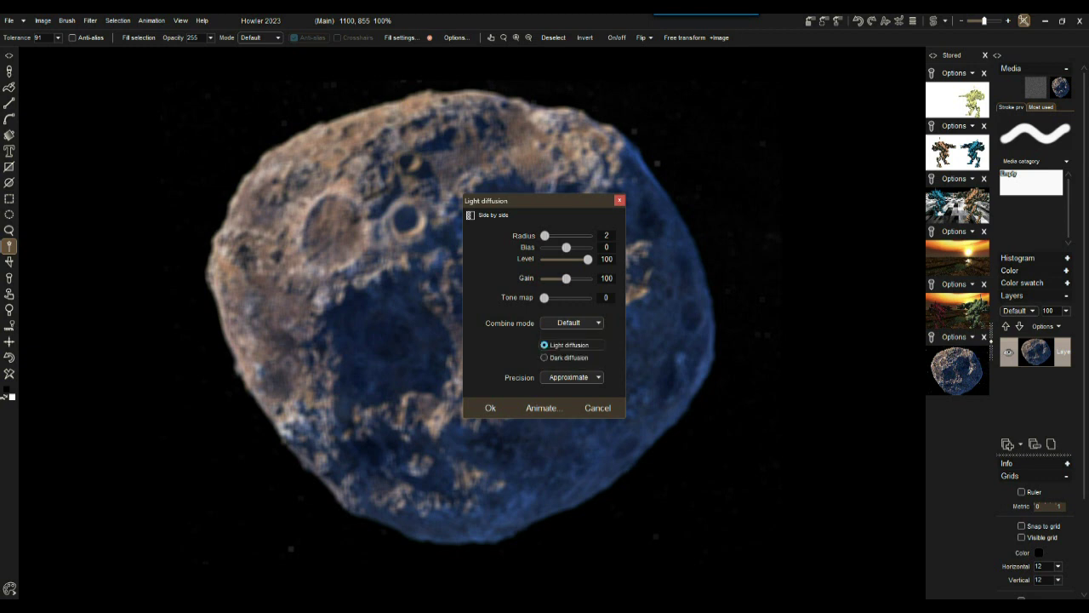
{"action": "left_click", "coordinate": [544, 358]}
{"action": "left_click_drag", "start_coordinate": [545, 235], "coordinate": [547, 235]}
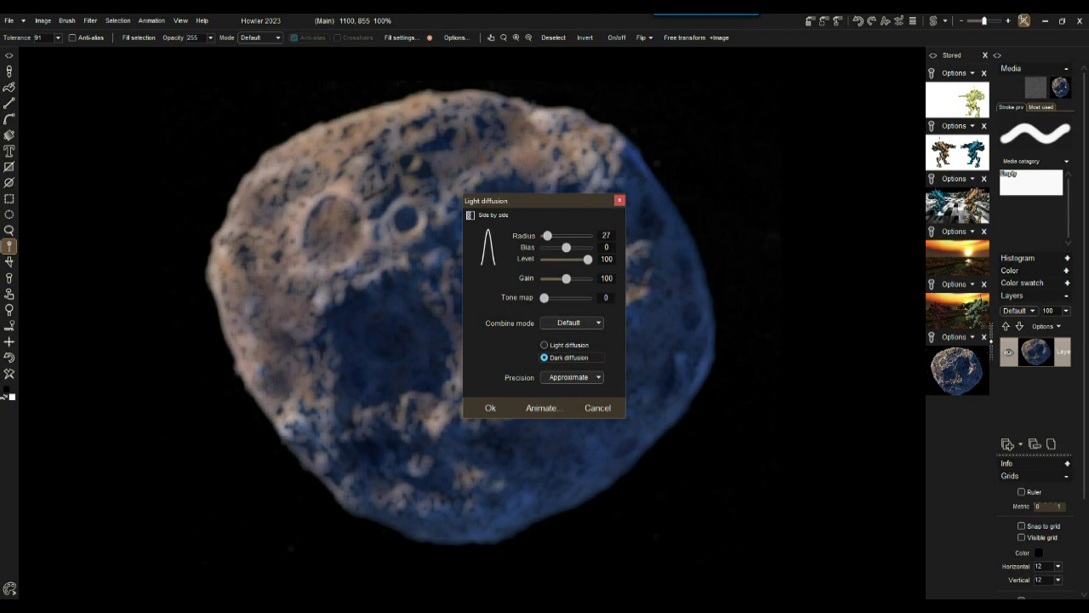
{"action": "left_click", "coordinate": [490, 408]}
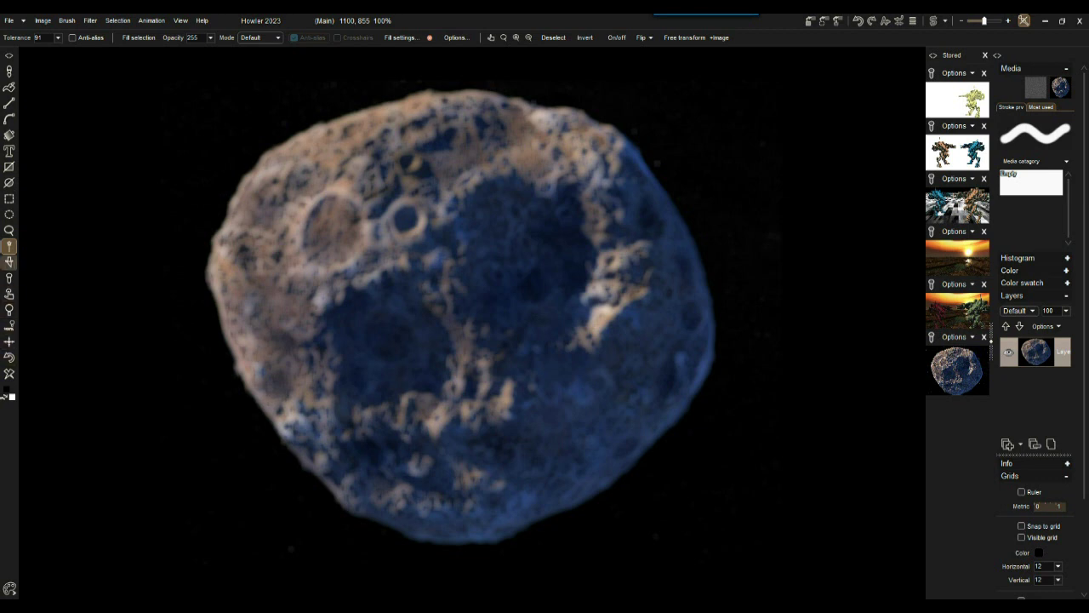
- Select the black background with the magic wand, lower the tolerance to about 26, and invert the selection onto the asteroid
{"action": "left_click", "coordinate": [194, 161]}
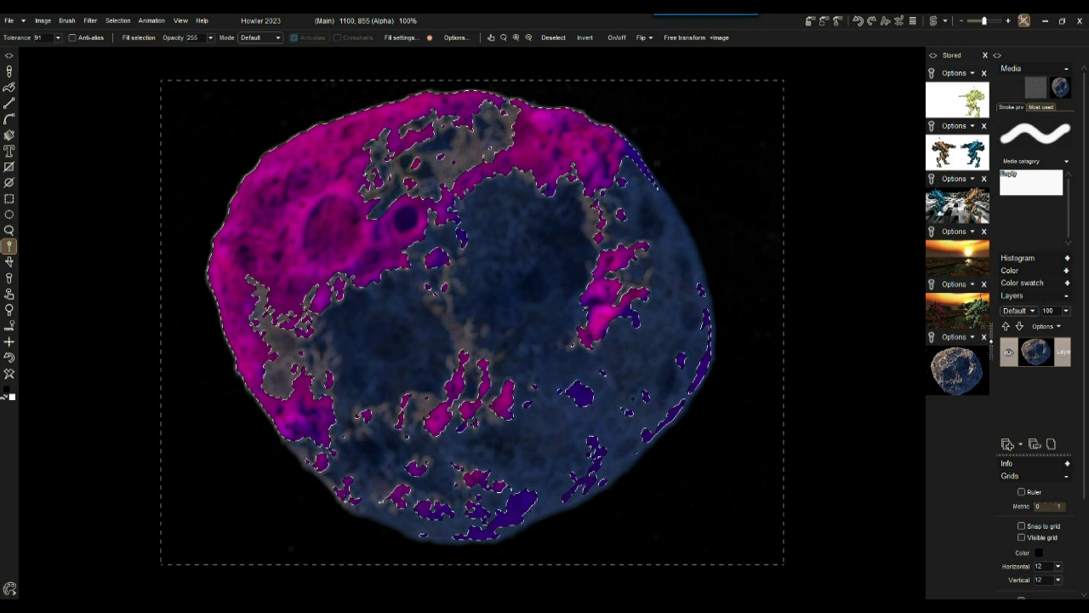
{"action": "left_click", "coordinate": [58, 37]}
{"action": "left_click_drag", "start_coordinate": [29, 52], "coordinate": [11, 52]}
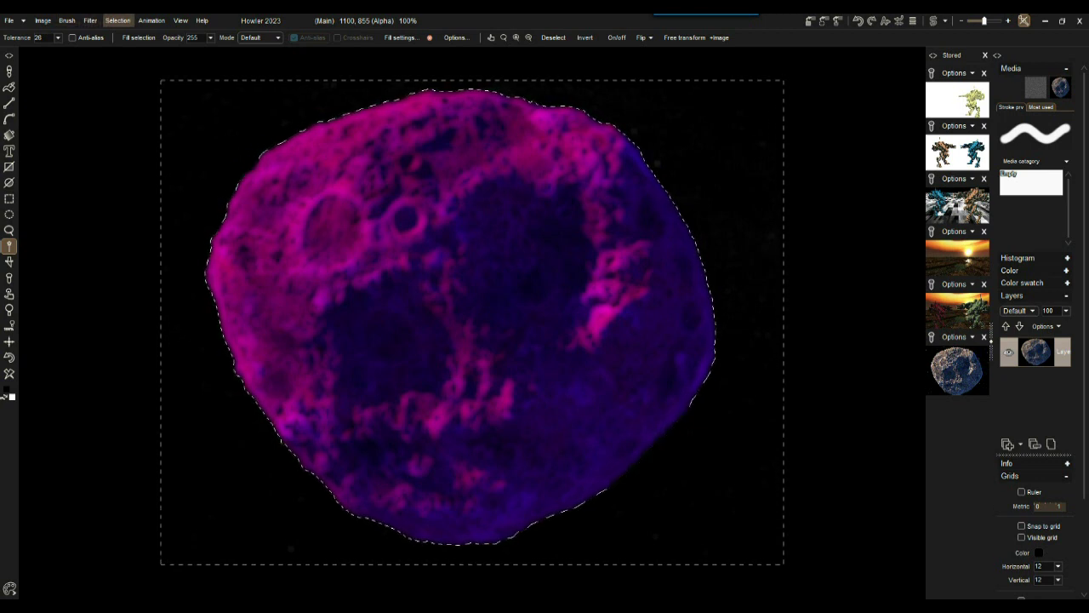
{"action": "left_click", "coordinate": [117, 21]}
{"action": "left_click", "coordinate": [147, 96]}
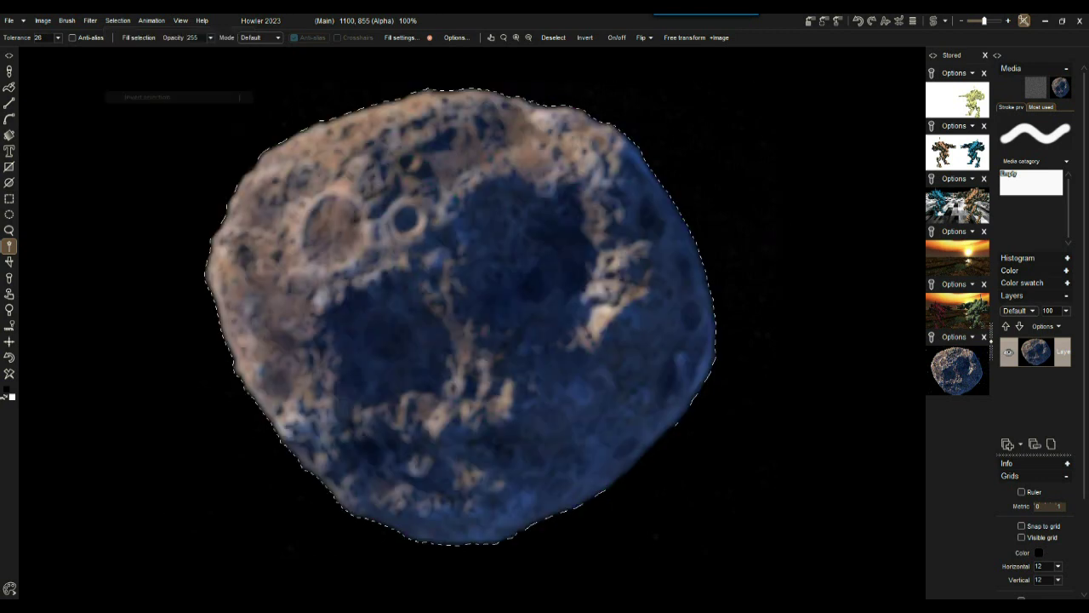
- Restore the sharp asteroid picture while keeping the selection, and check the outline closely along the asteroid's left edge
{"action": "scroll", "coordinate": [462, 314], "scroll_direction": "up", "scroll_amount": 5}
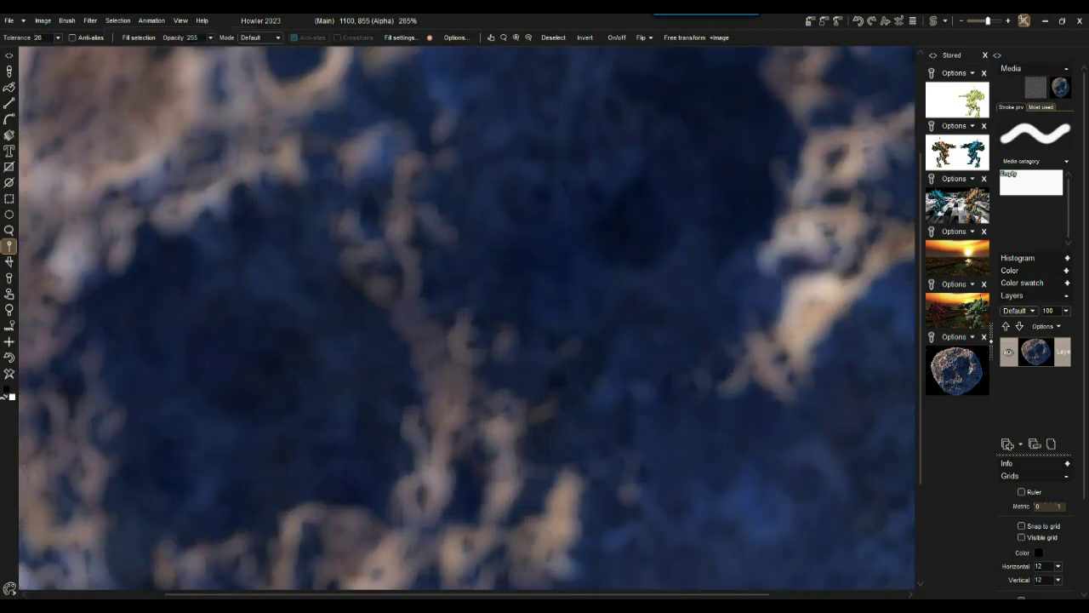
{"action": "scroll", "coordinate": [466, 319], "scroll_direction": "up", "scroll_amount": 4}
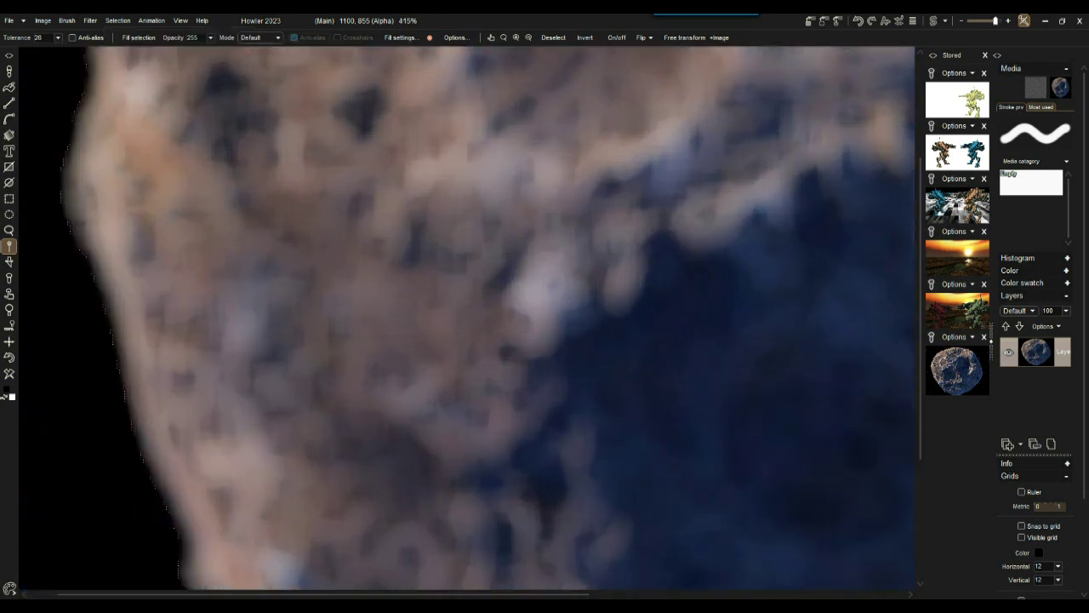
{"action": "key", "text": "Left"}
{"action": "key", "text": "Left"}
{"action": "key", "text": "Left"}
{"action": "key", "text": "Left"}
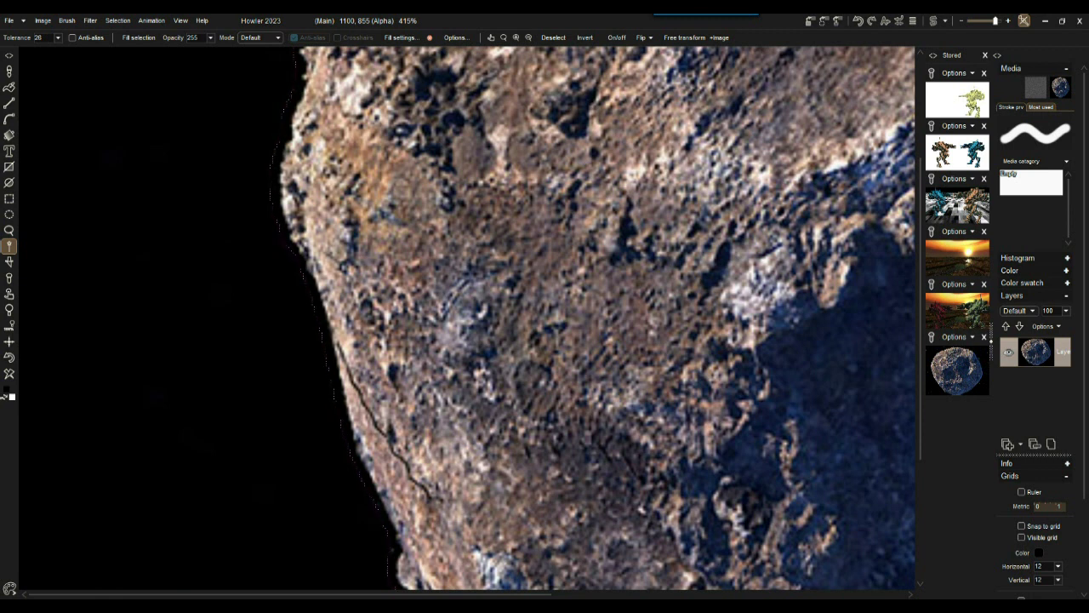
{"action": "scroll", "coordinate": [466, 319], "scroll_direction": "down", "scroll_amount": 3}
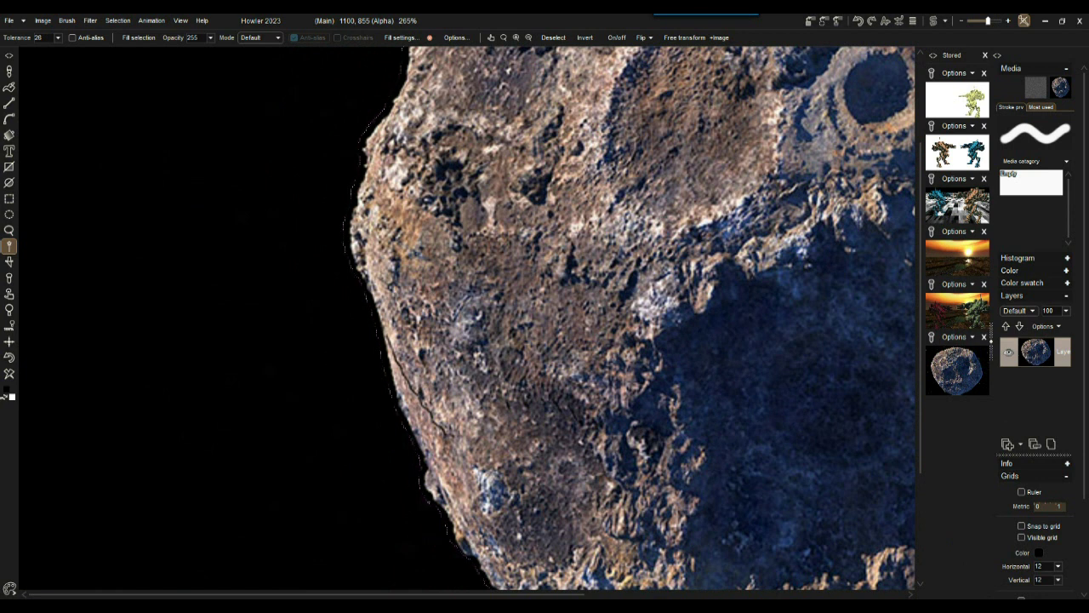
{"action": "scroll", "coordinate": [467, 309], "scroll_direction": "up", "scroll_amount": 3}
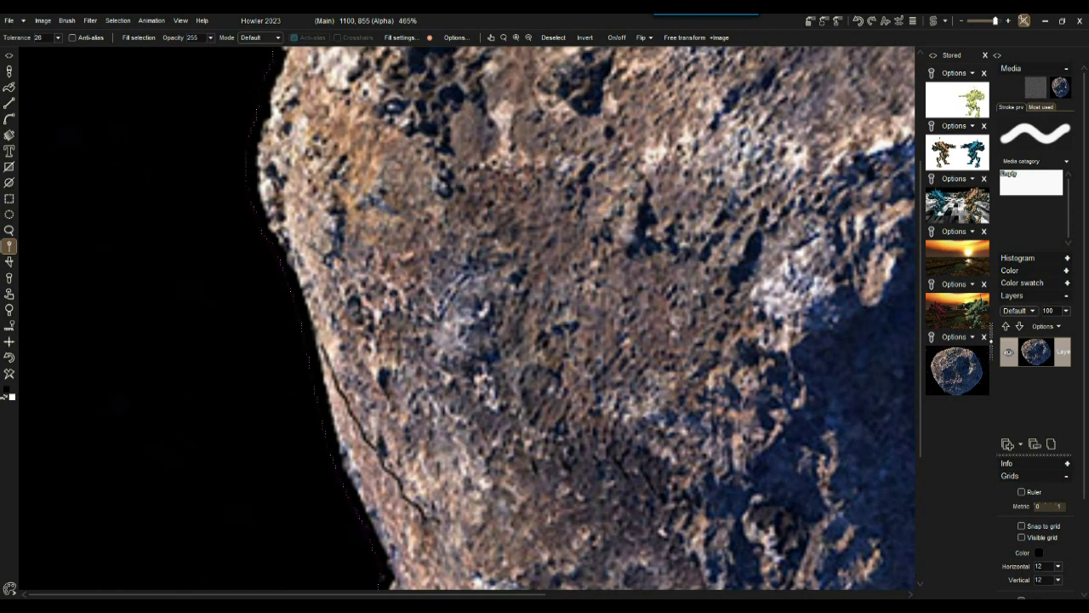
- Shrink the asteroid selection twice, by a size of 1 each time
{"action": "left_click", "coordinate": [118, 21]}
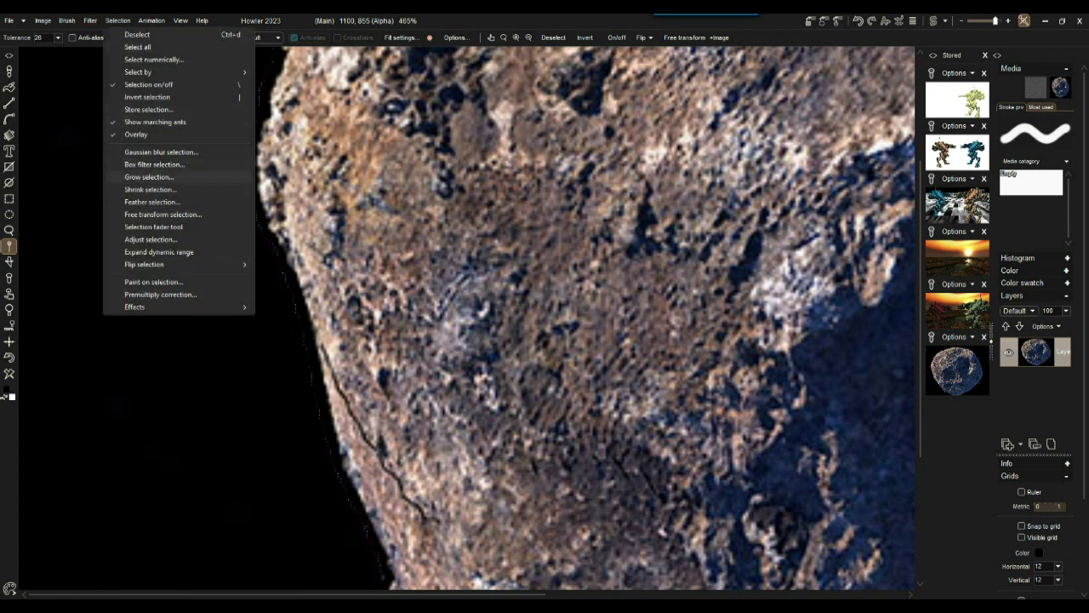
{"action": "left_click", "coordinate": [150, 189]}
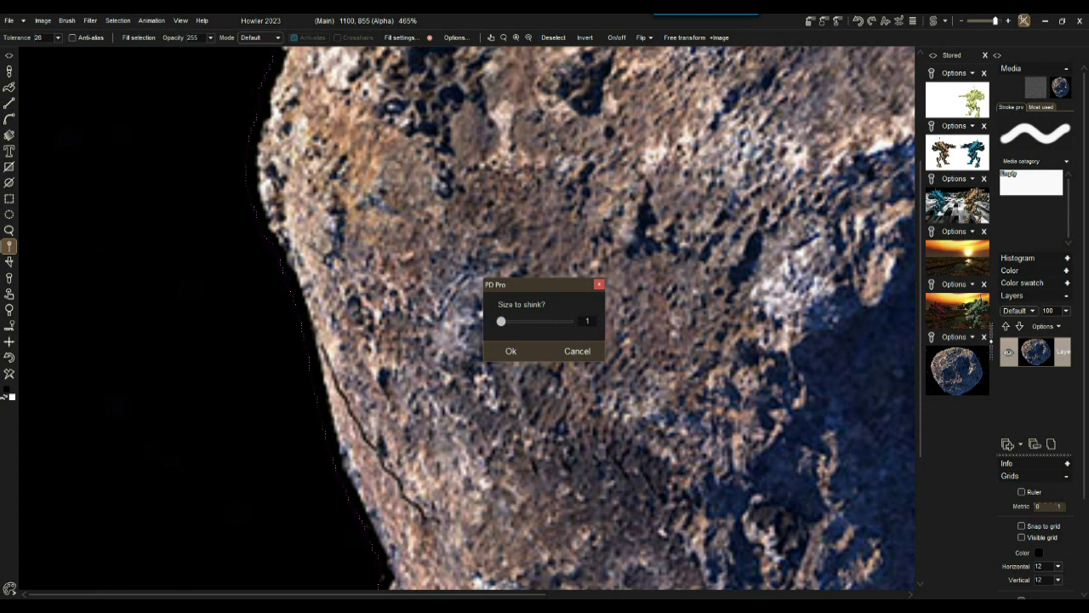
{"action": "left_click", "coordinate": [511, 350]}
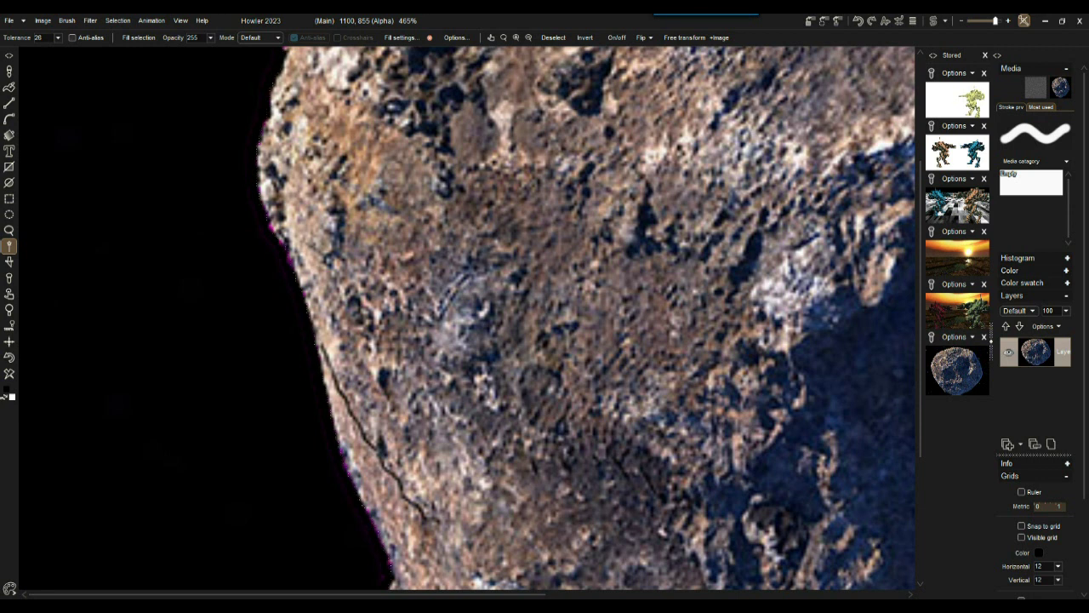
{"action": "left_click", "coordinate": [117, 20]}
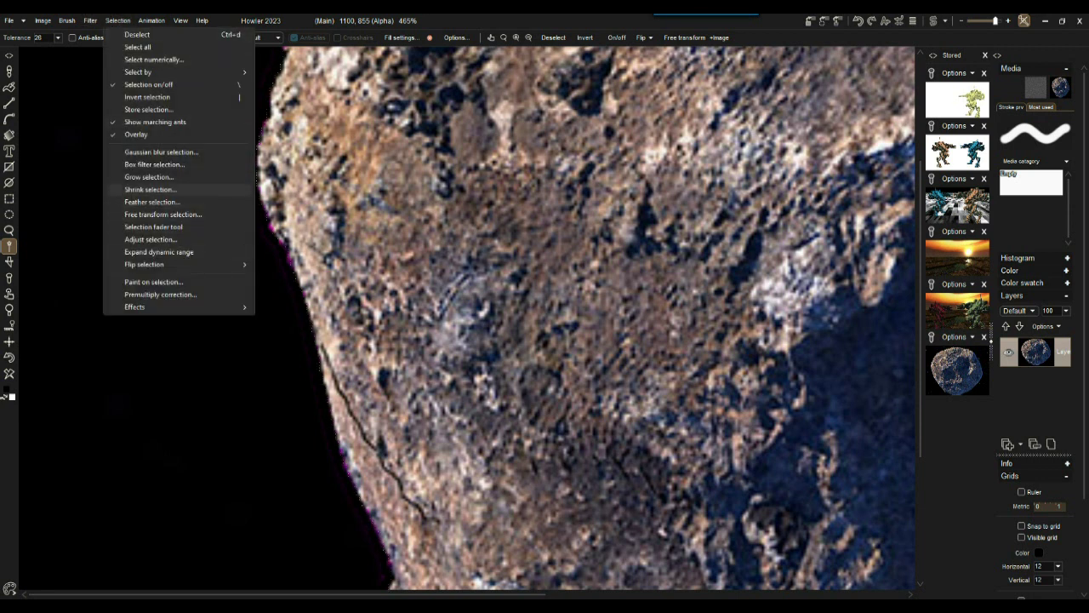
{"action": "left_click", "coordinate": [150, 189]}
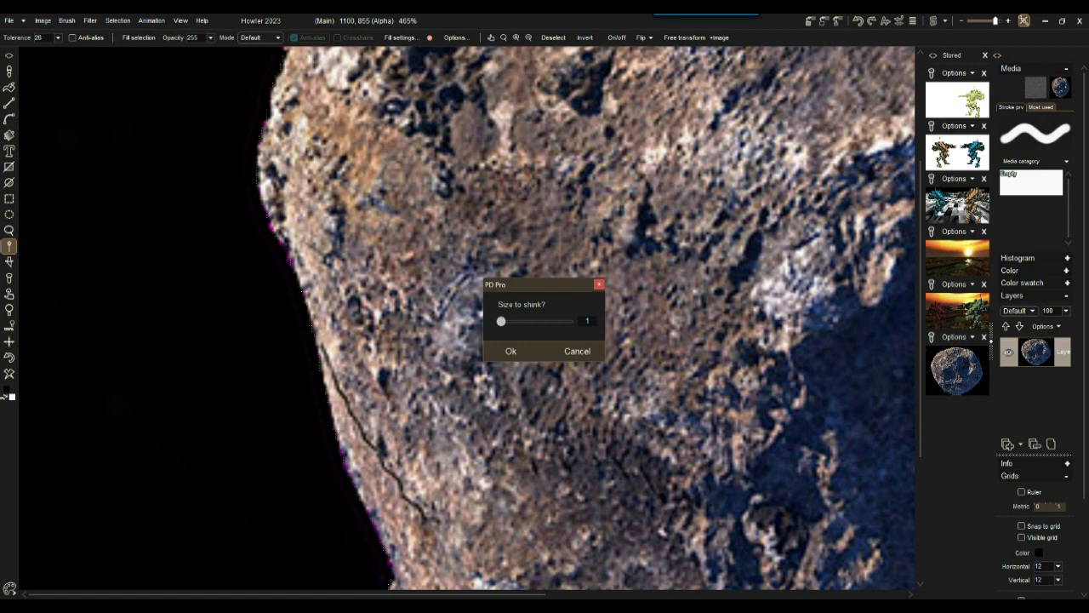
{"action": "left_click", "coordinate": [510, 350]}
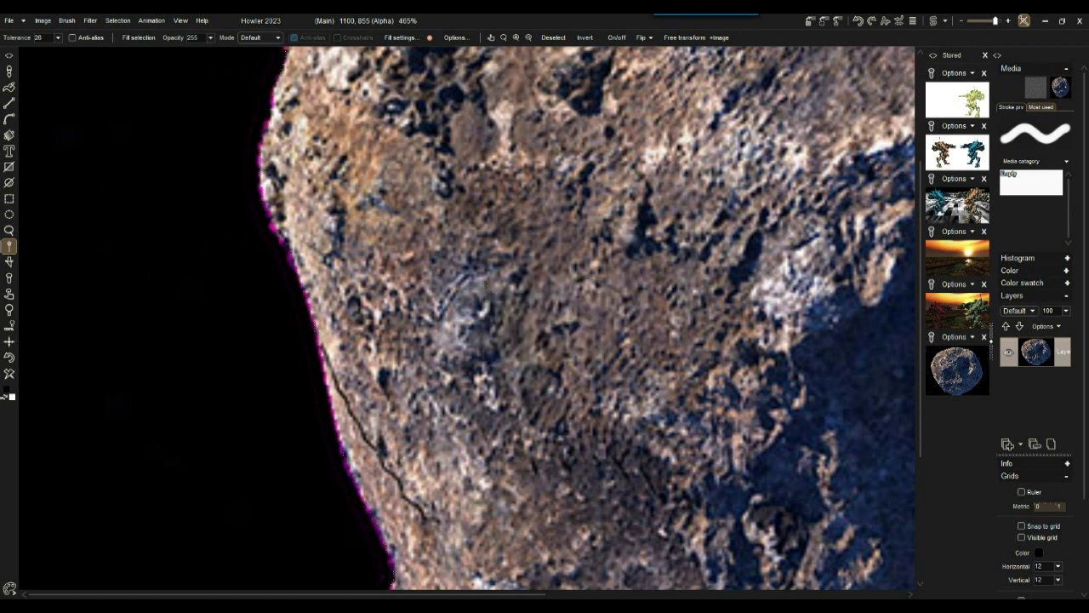
- Examine how closely the shrunken selection follows the asteroid's rim, especially along its right and lower-right edge
{"action": "scroll", "coordinate": [467, 318], "scroll_direction": "down", "scroll_amount": 6}
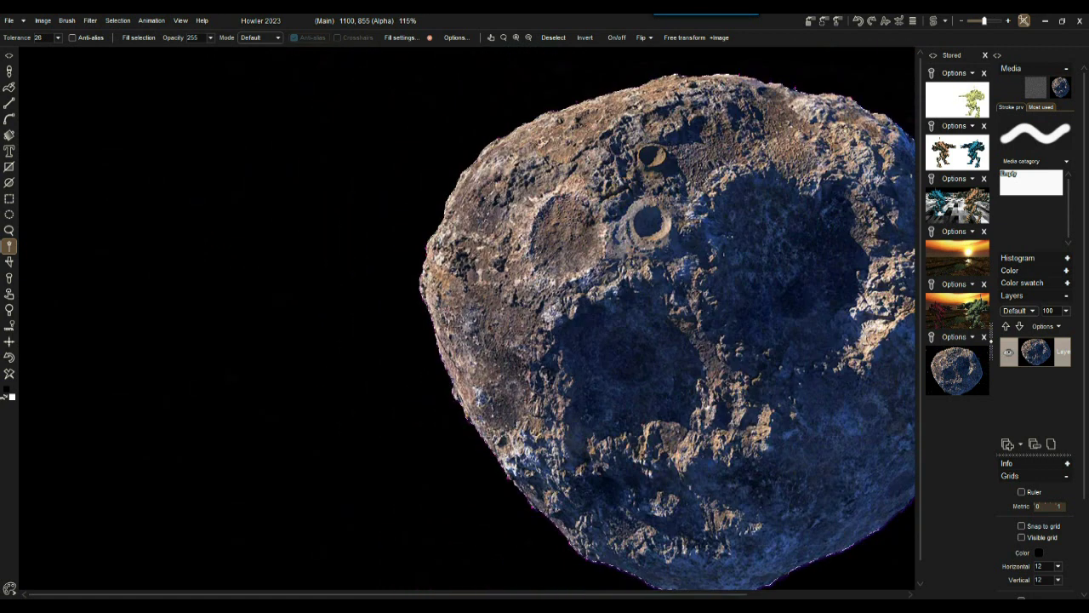
{"action": "left_click_drag", "start_coordinate": [655, 342], "coordinate": [280, 294]}
{"action": "scroll", "coordinate": [467, 317], "scroll_direction": "up", "scroll_amount": 4}
{"action": "left_click_drag", "start_coordinate": [636, 362], "coordinate": [298, 274]}
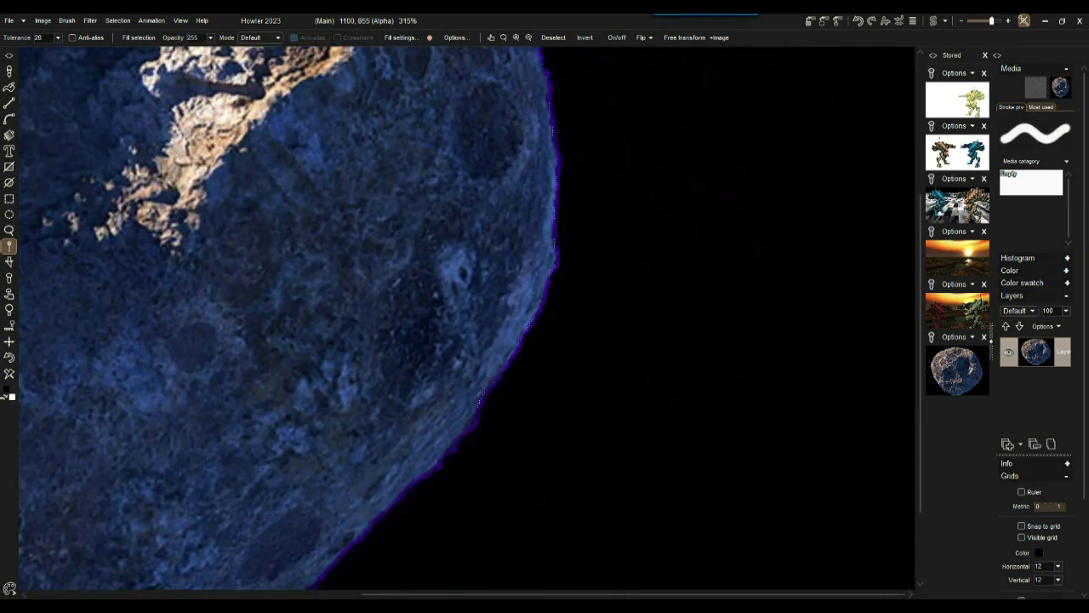
{"action": "scroll", "coordinate": [464, 324], "scroll_direction": "up", "scroll_amount": 3}
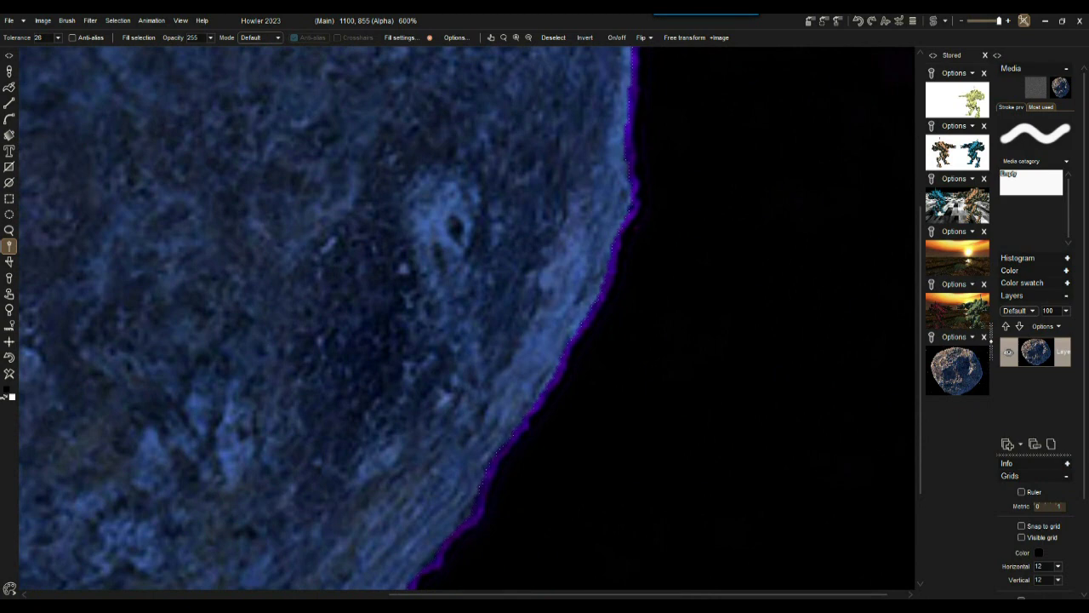
{"action": "scroll", "coordinate": [464, 324], "scroll_direction": "down", "scroll_amount": 5}
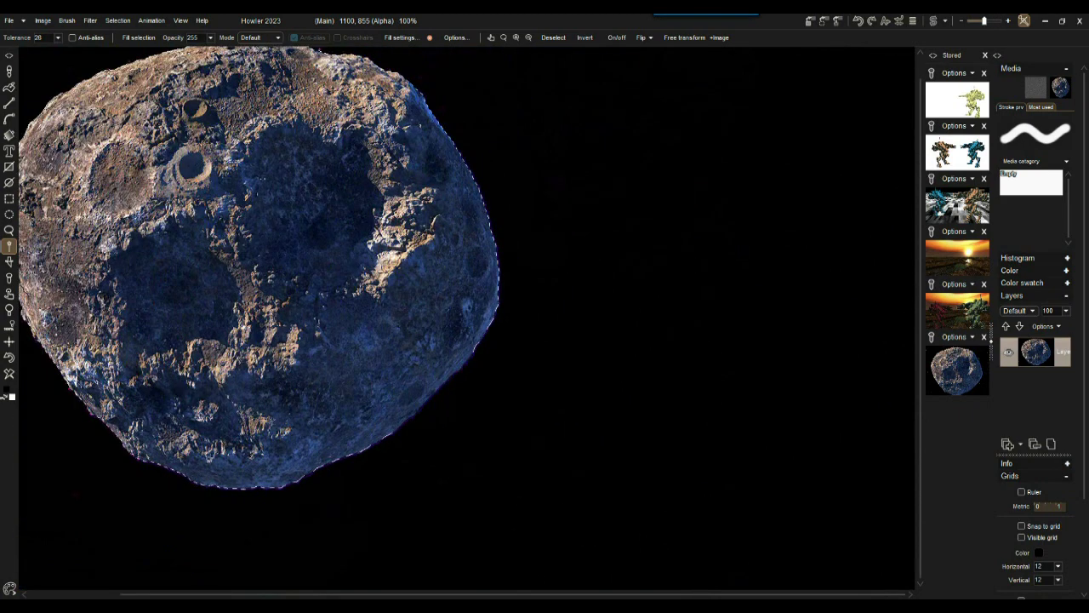
{"action": "scroll", "coordinate": [476, 323], "scroll_direction": "down", "scroll_amount": 1}
{"action": "scroll", "coordinate": [333, 182], "scroll_direction": "up", "scroll_amount": 4}
{"action": "scroll", "coordinate": [333, 182], "scroll_direction": "down", "scroll_amount": 4}
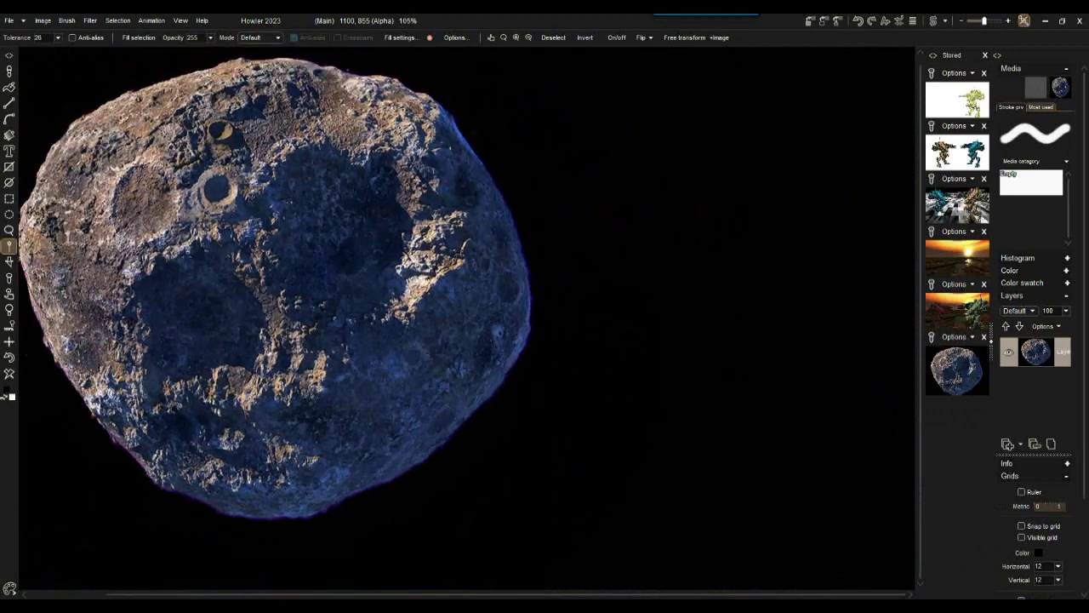
{"action": "scroll", "coordinate": [464, 324], "scroll_direction": "down", "scroll_amount": 1}
- Store copies of the asteroid picture and its selection, and invert the stored alpha with its window placed beside the asteroid
{"action": "left_click", "coordinate": [811, 20]}
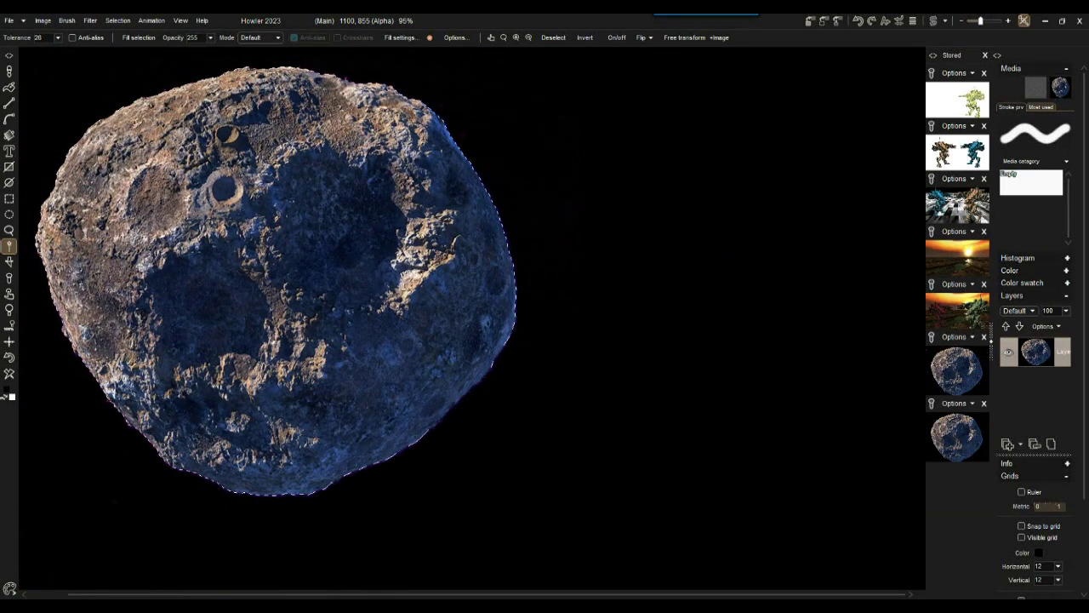
{"action": "left_click", "coordinate": [117, 20]}
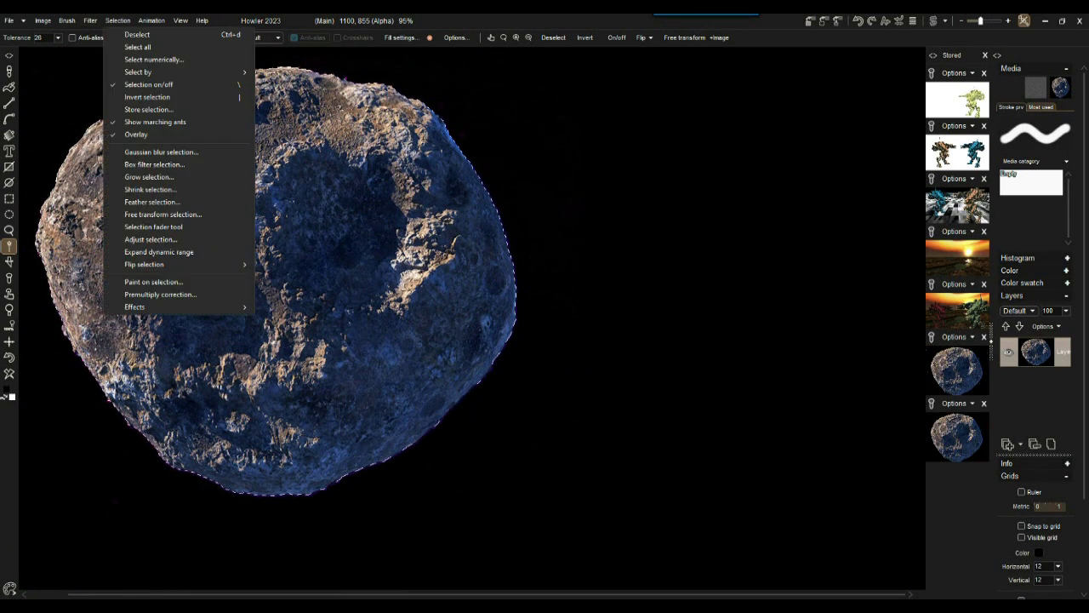
{"action": "left_click", "coordinate": [149, 109]}
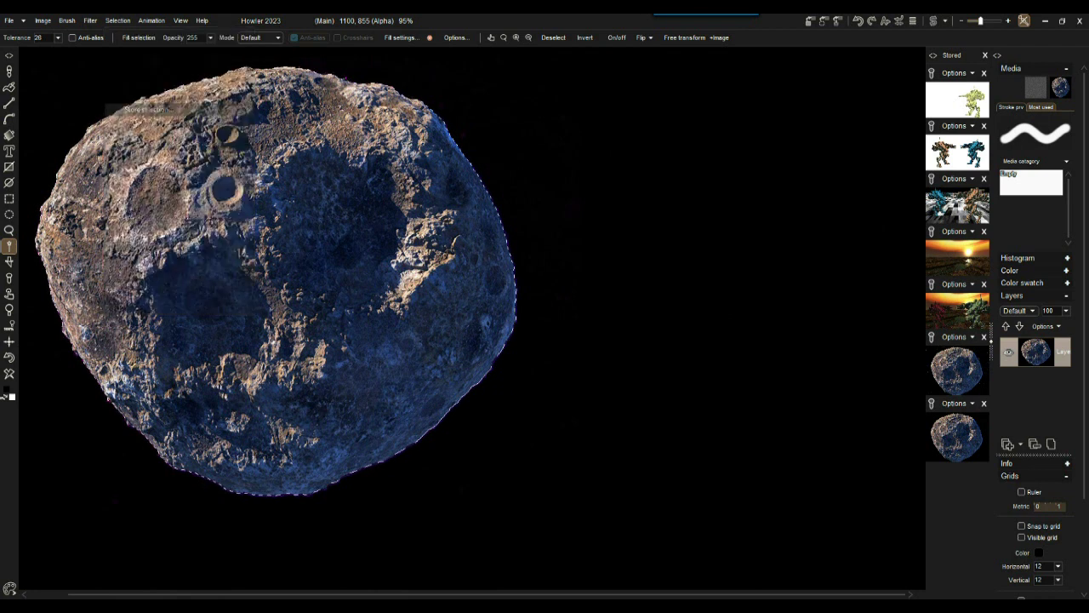
{"action": "left_click_drag", "start_coordinate": [68, 464], "coordinate": [616, 127]}
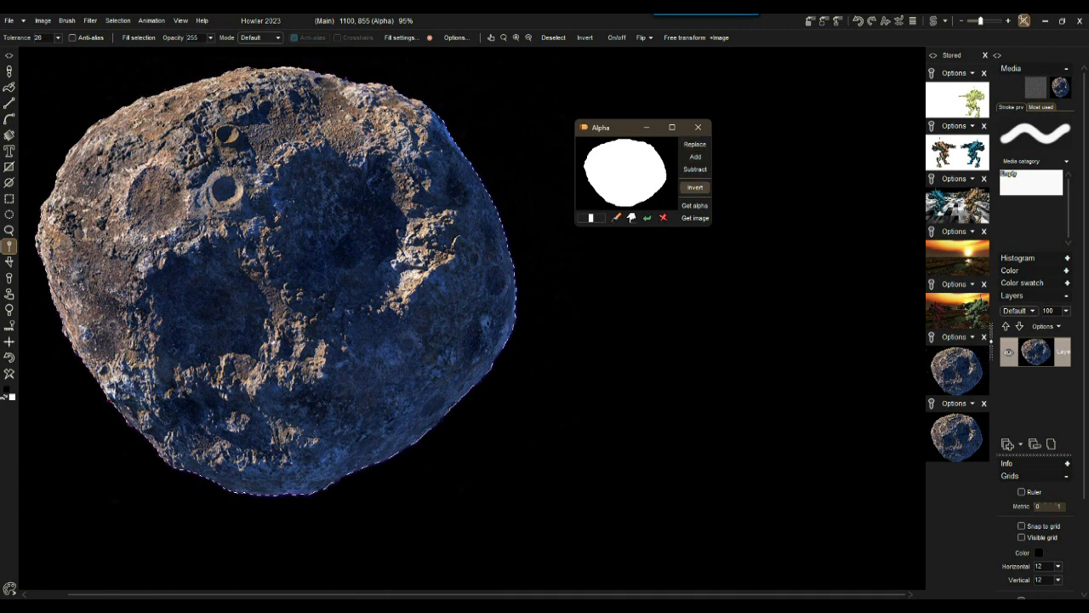
{"action": "left_click", "coordinate": [695, 187]}
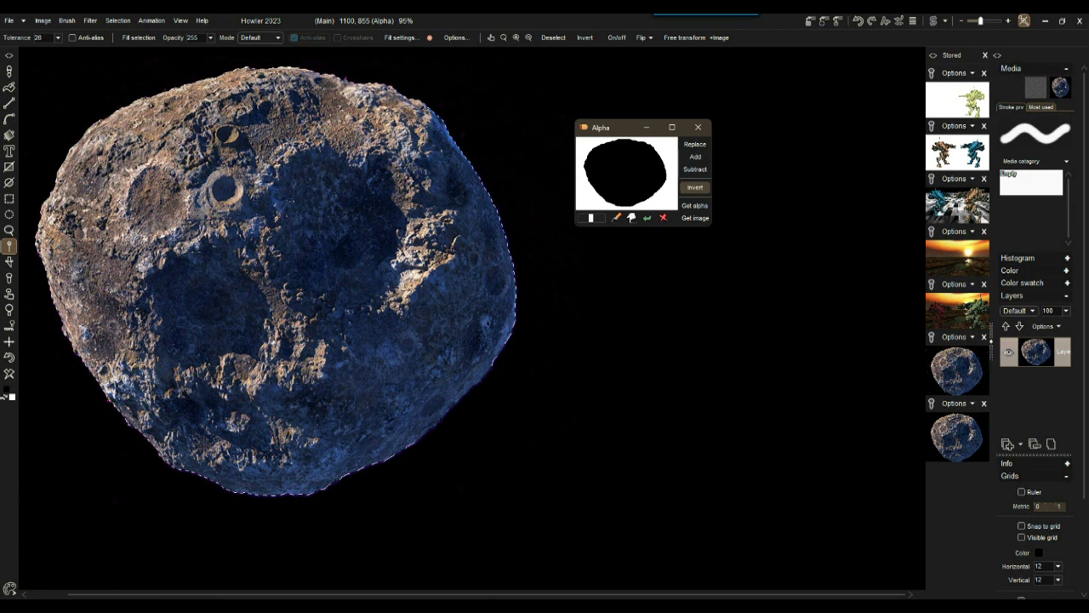
- Replace the selection with the inverted alpha and clear the area around the asteroid to black
{"action": "left_click", "coordinate": [695, 145]}
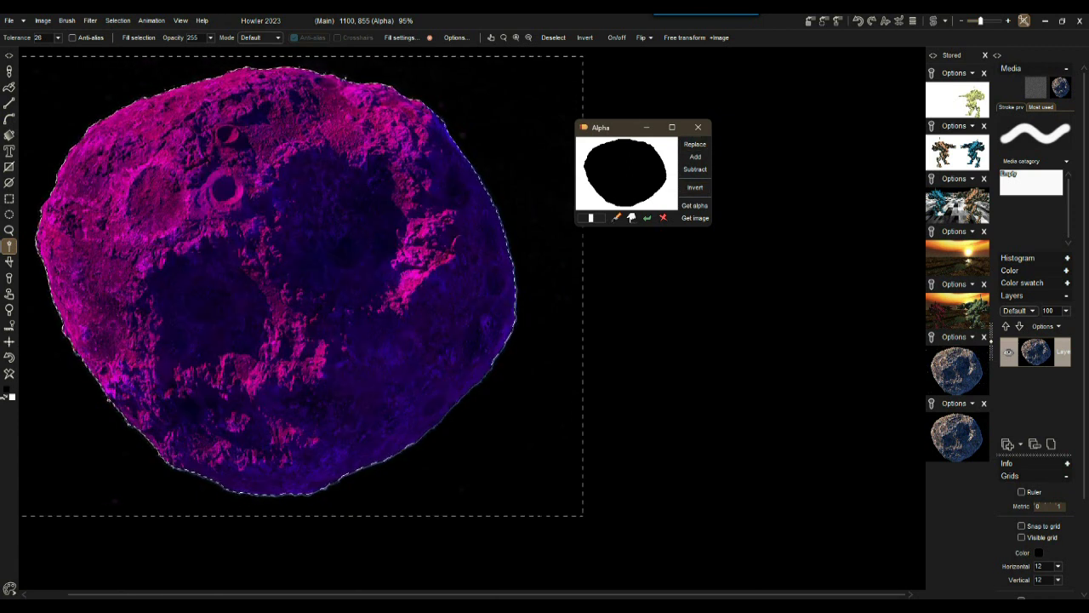
{"action": "scroll", "coordinate": [492, 363], "scroll_direction": "up", "scroll_amount": 5}
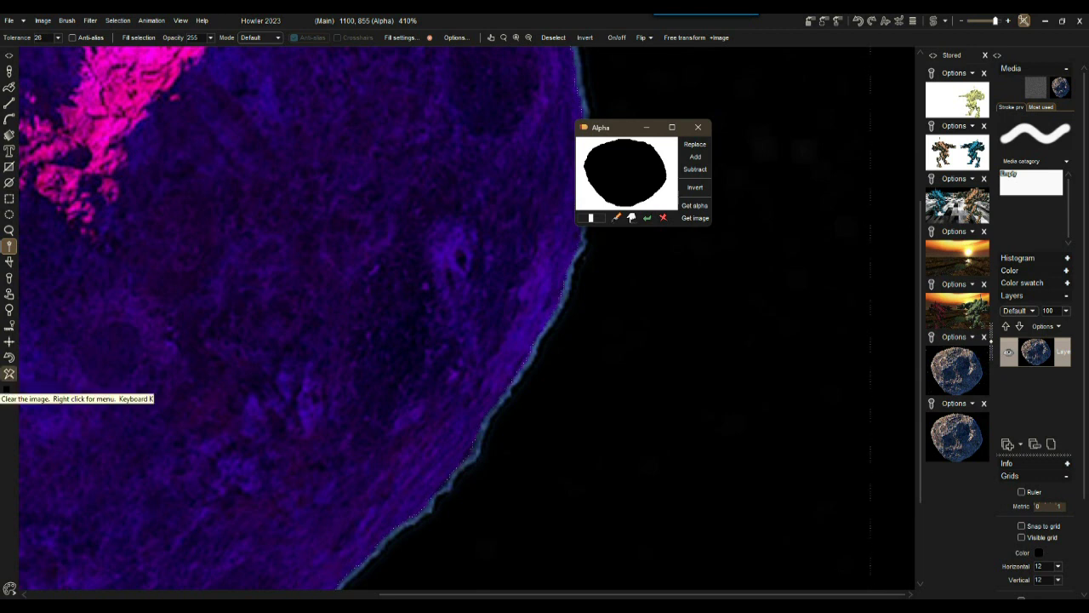
{"action": "right_click", "coordinate": [7, 386]}
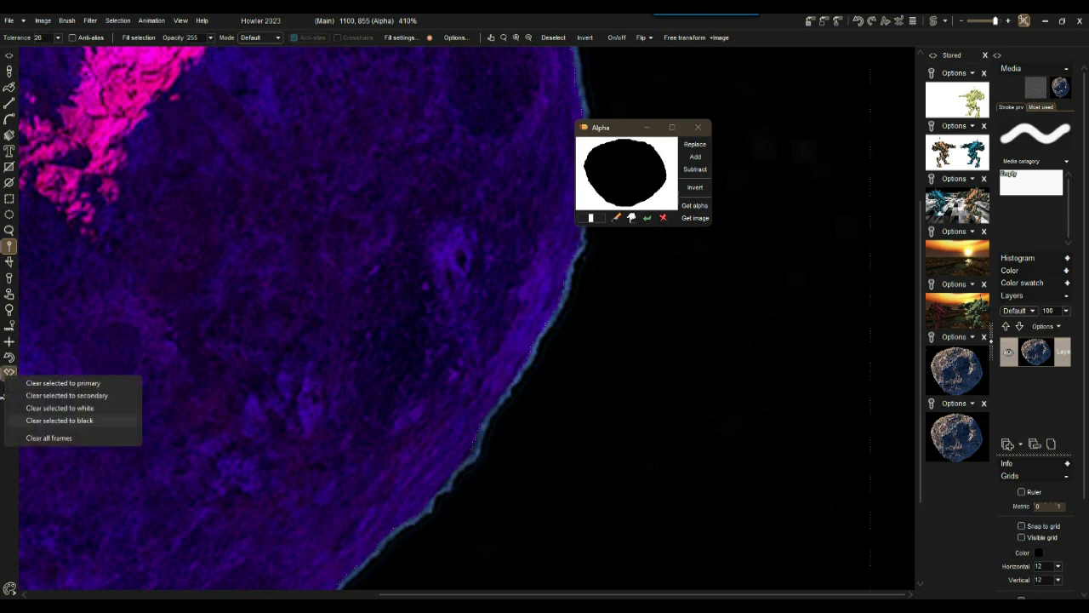
{"action": "left_click", "coordinate": [59, 420]}
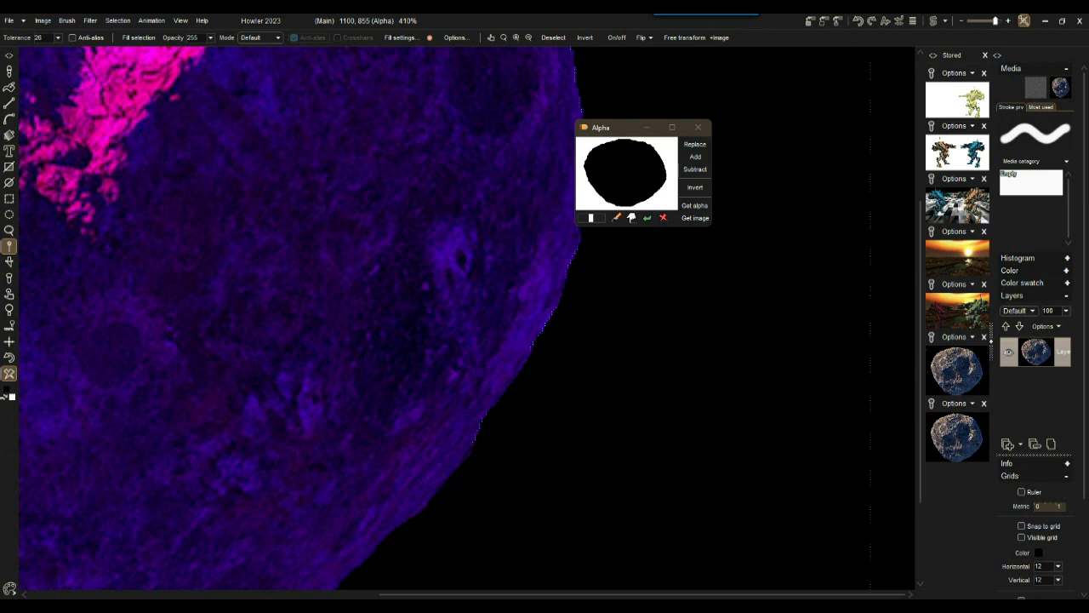
{"action": "scroll", "coordinate": [472, 323], "scroll_direction": "down", "scroll_amount": 8}
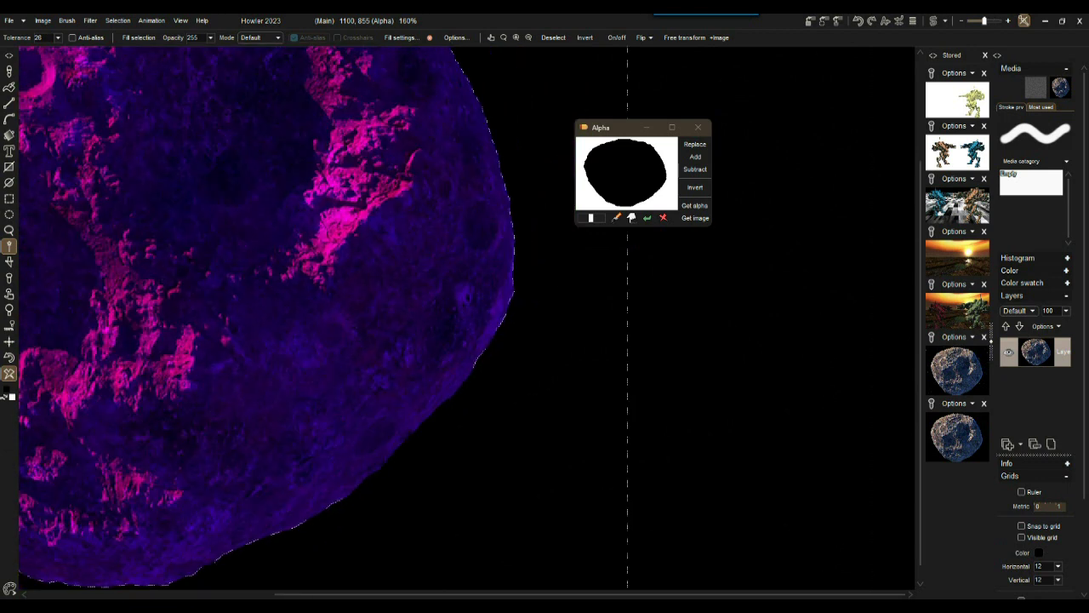
{"action": "scroll", "coordinate": [472, 322], "scroll_direction": "up", "scroll_amount": 1}
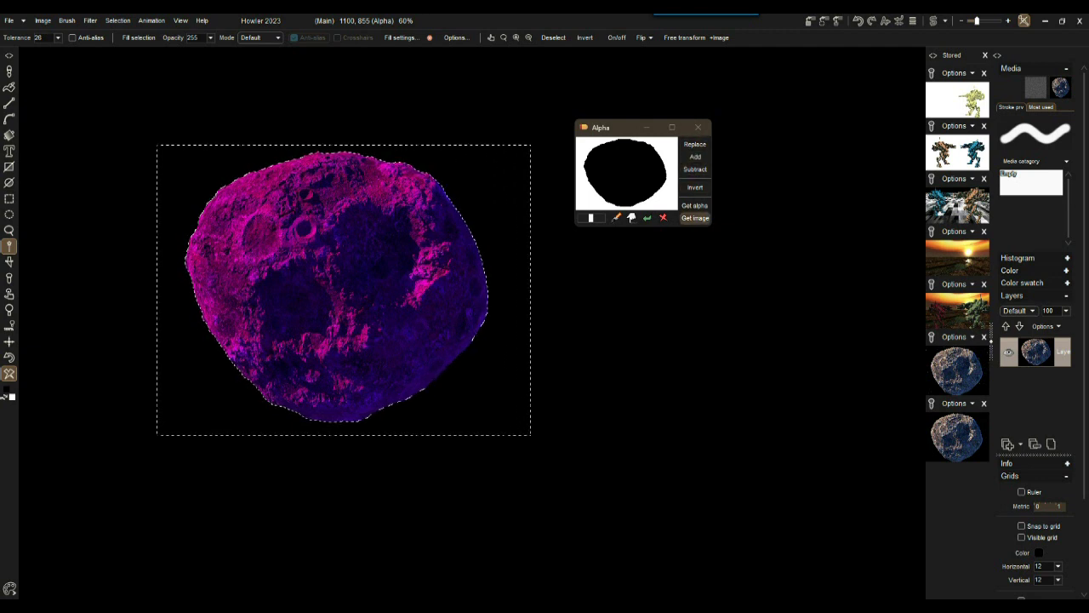
- Invert the alpha, replace the selection with it, and store another copy of the cleaned asteroid picture
{"action": "left_click", "coordinate": [696, 206]}
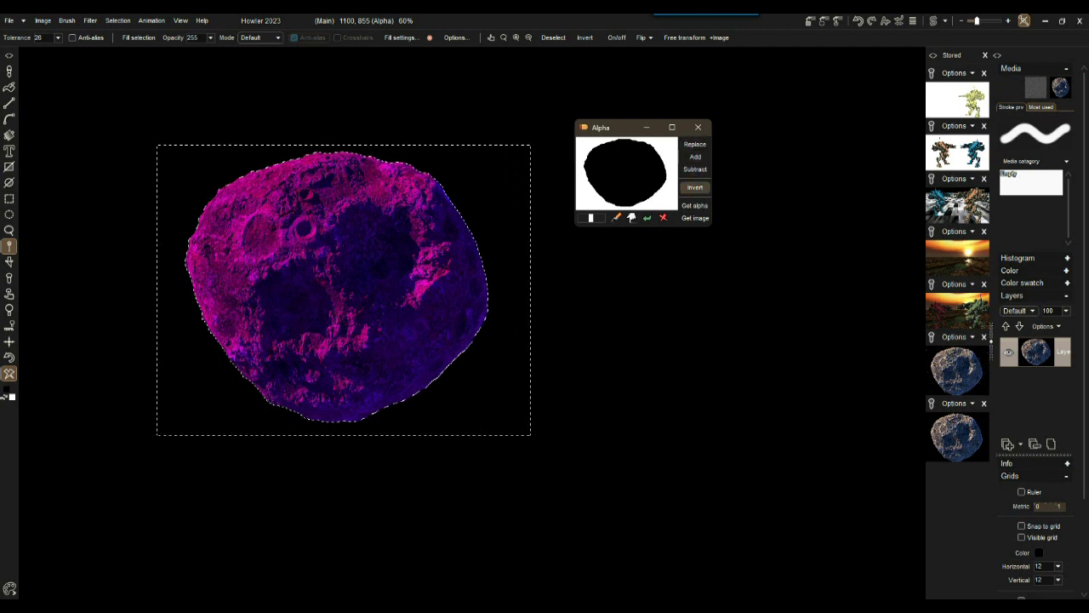
{"action": "left_click", "coordinate": [695, 187]}
{"action": "left_click", "coordinate": [694, 144]}
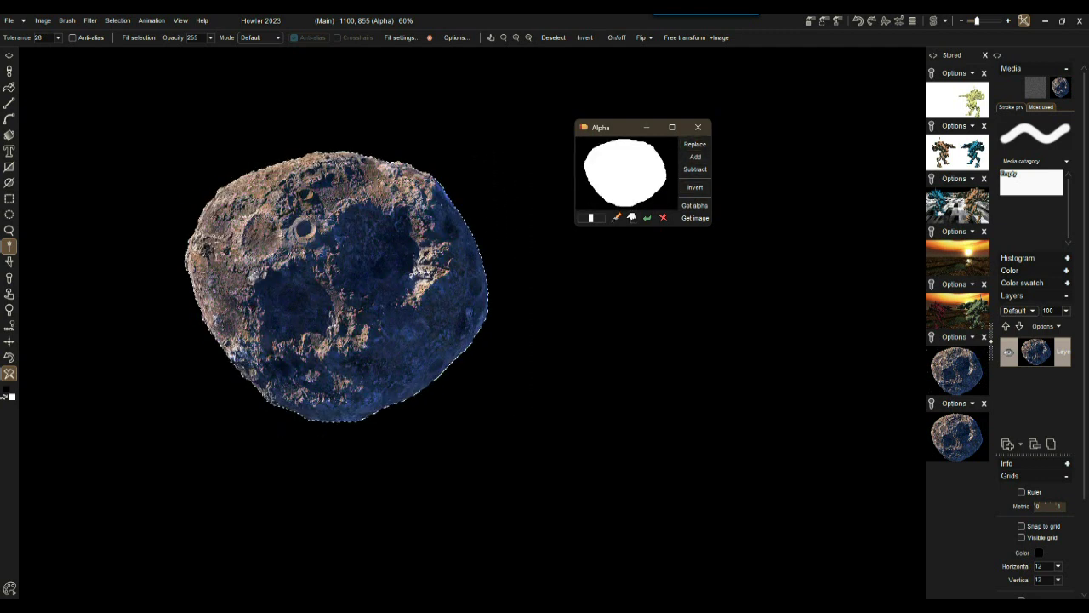
{"action": "scroll", "coordinate": [472, 324], "scroll_direction": "down", "scroll_amount": 2}
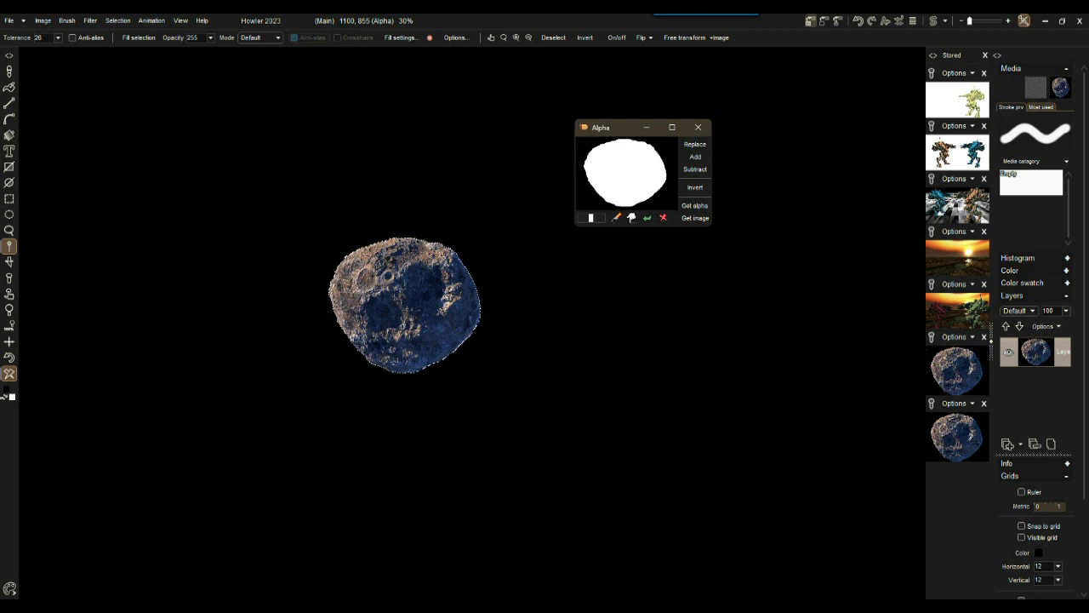
{"action": "left_click", "coordinate": [811, 21]}
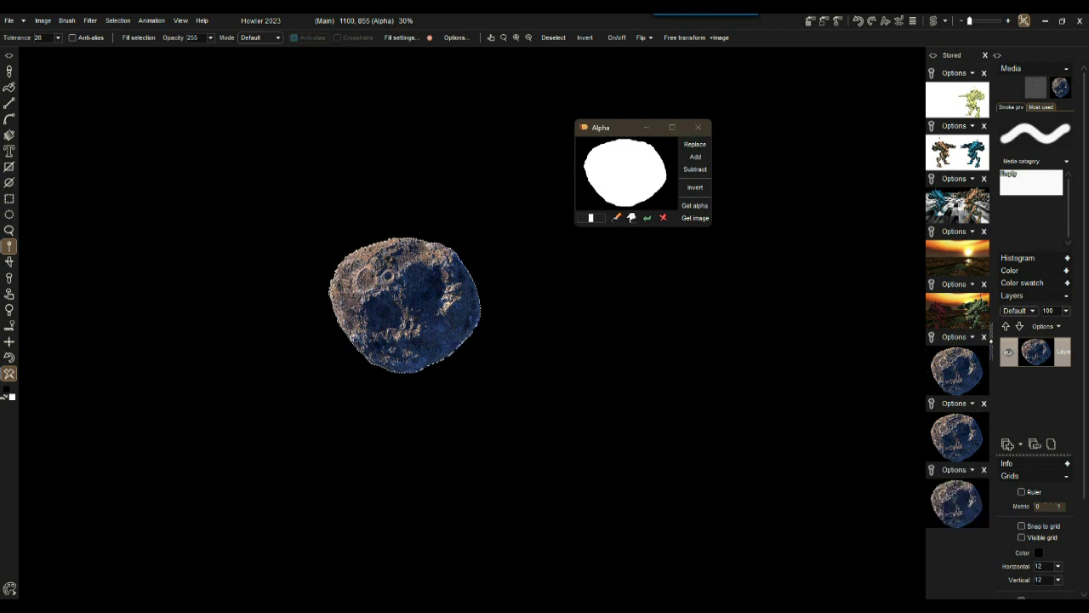
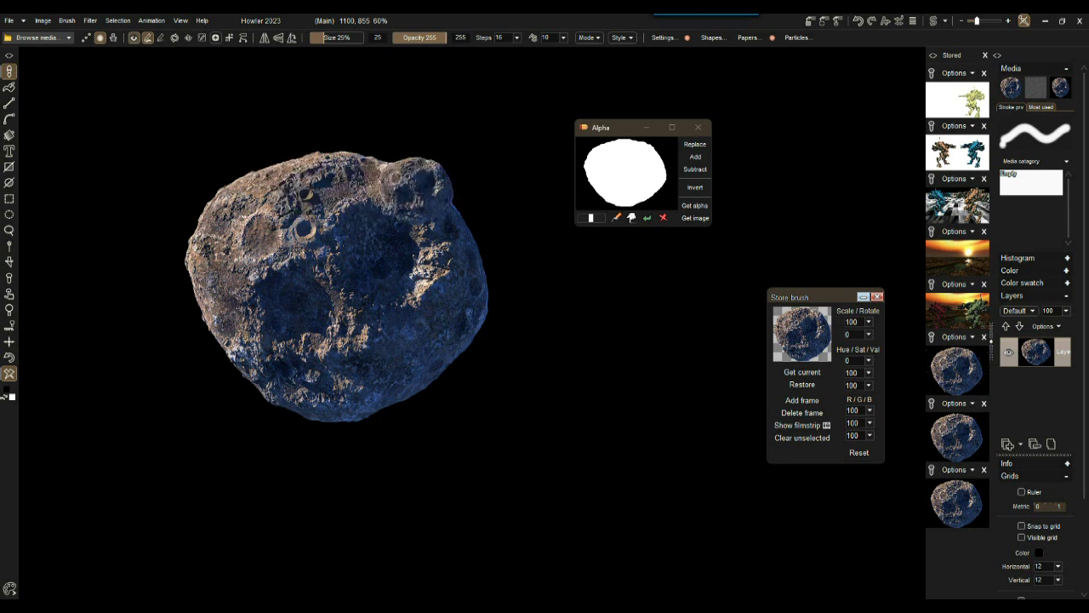
- Test the asteroid brush by painting a winding trail and two single dabs over the picture
{"action": "mouse_move", "coordinate": [457, 179]}
{"action": "left_mouse_down"}
{"action": "mouse_move", "coordinate": [474, 245]}
{"action": "mouse_move", "coordinate": [432, 347]}
{"action": "mouse_move", "coordinate": [529, 436]}
{"action": "left_mouse_up"}
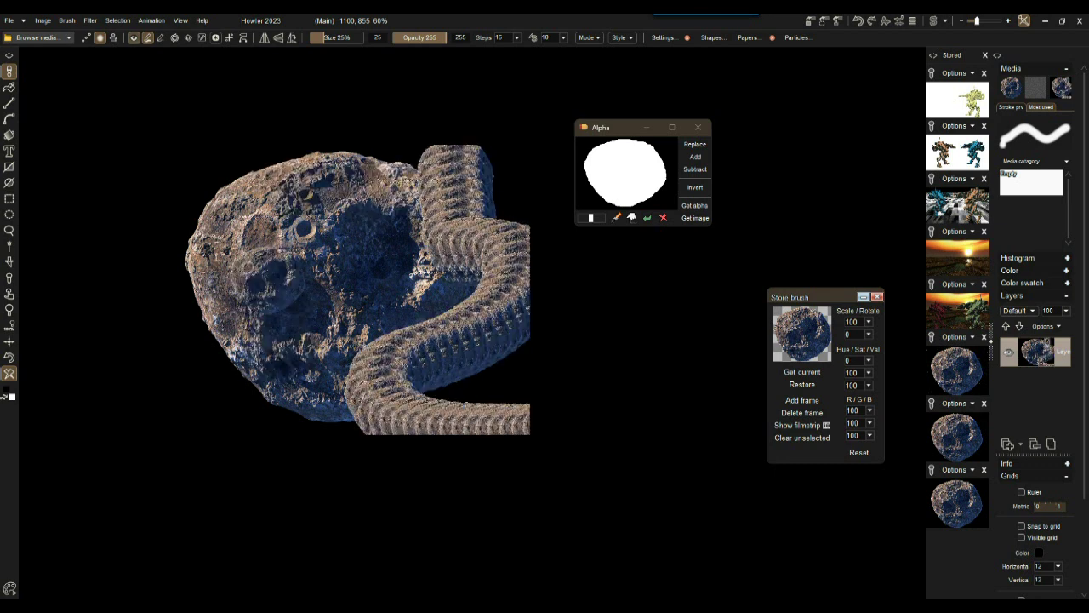
{"action": "left_click", "coordinate": [297, 347]}
{"action": "left_click", "coordinate": [317, 301]}
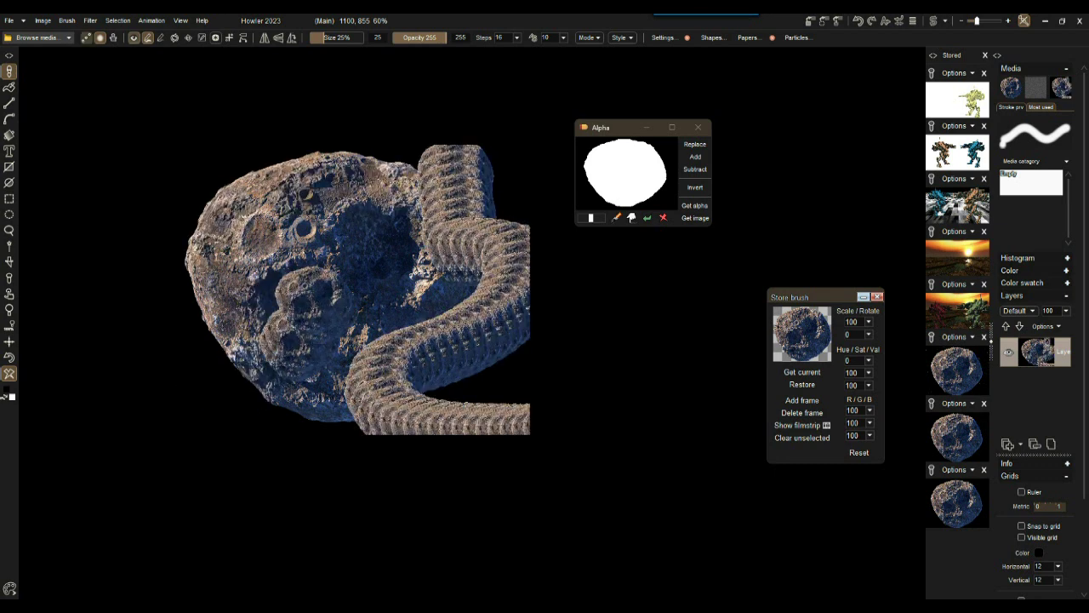
- Switch the brush to separate stamps, try several asteroid copies across the picture, and undo the last test
{"action": "left_click", "coordinate": [86, 38]}
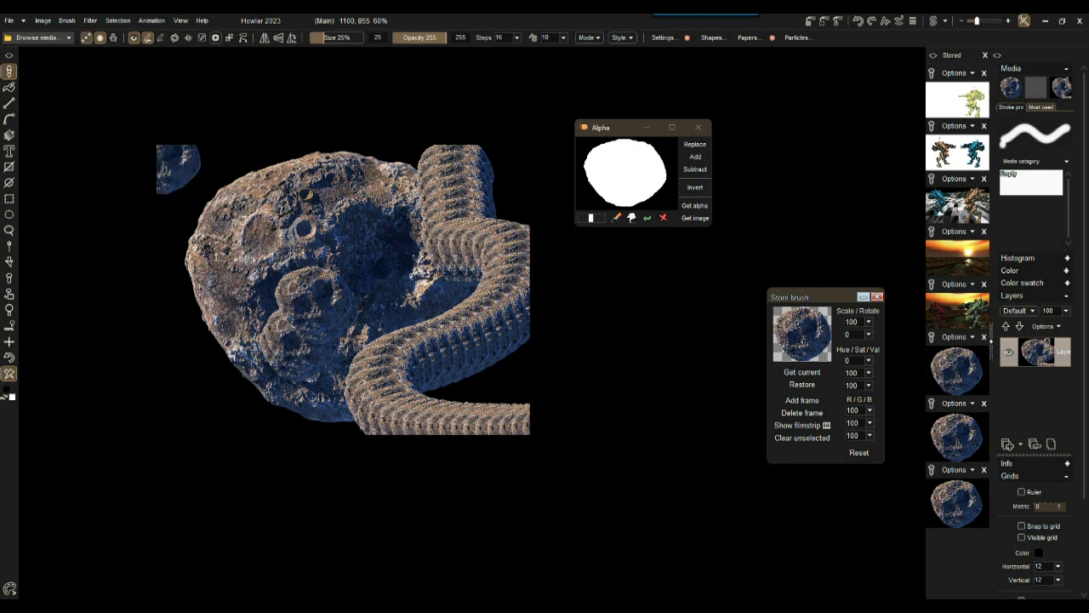
{"action": "left_click", "coordinate": [277, 199]}
{"action": "left_click", "coordinate": [340, 198]}
{"action": "left_click", "coordinate": [407, 254]}
{"action": "left_click", "coordinate": [235, 245]}
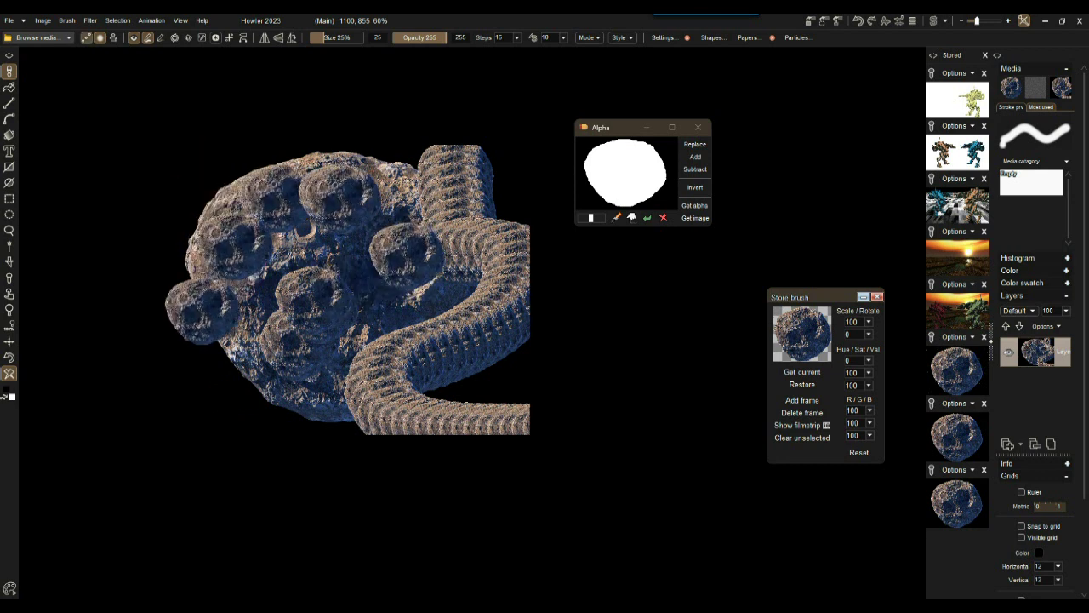
{"action": "left_click", "coordinate": [203, 333]}
{"action": "left_click", "coordinate": [268, 381]}
{"action": "left_click", "coordinate": [9, 357]}
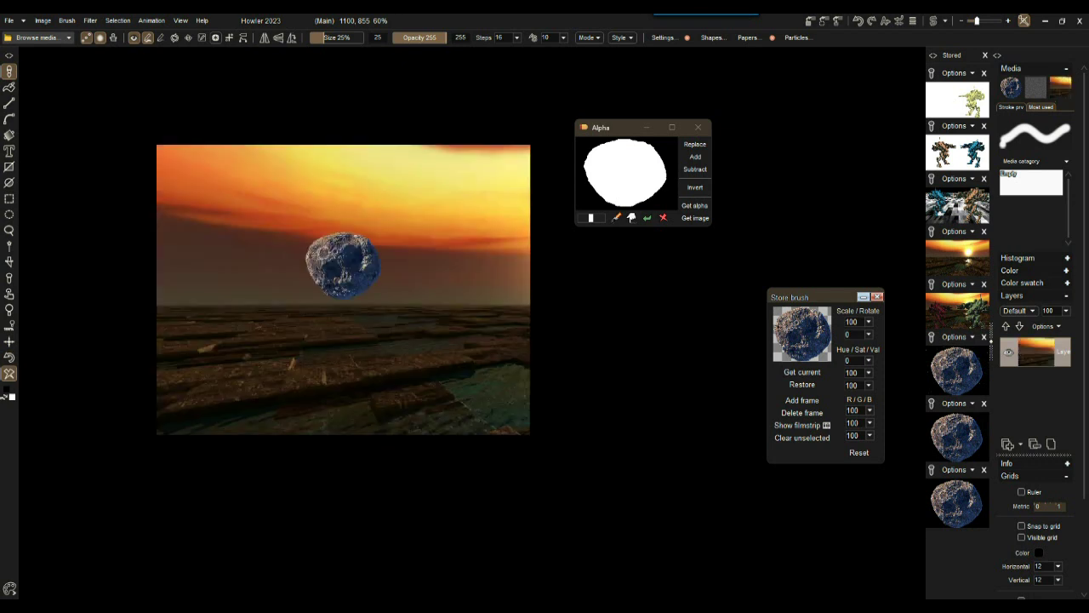
- Place the Store brush window beside the sunset scene and set the asteroid brush's Val to 57 and Rotate to 41
{"action": "scroll", "coordinate": [272, 223], "scroll_direction": "up", "scroll_amount": 3}
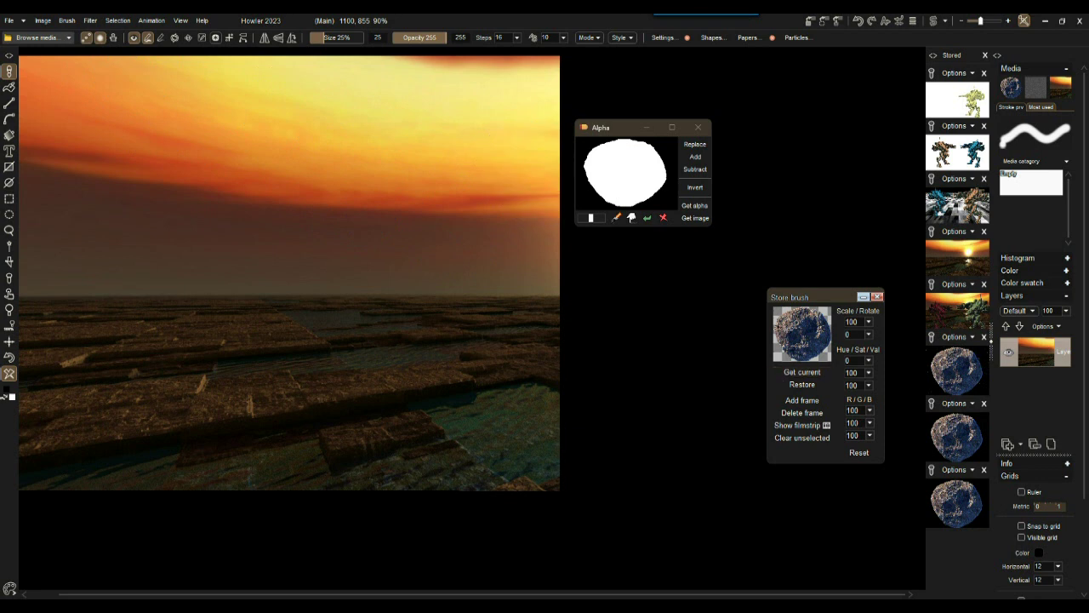
{"action": "left_click_drag", "start_coordinate": [821, 297], "coordinate": [665, 270]}
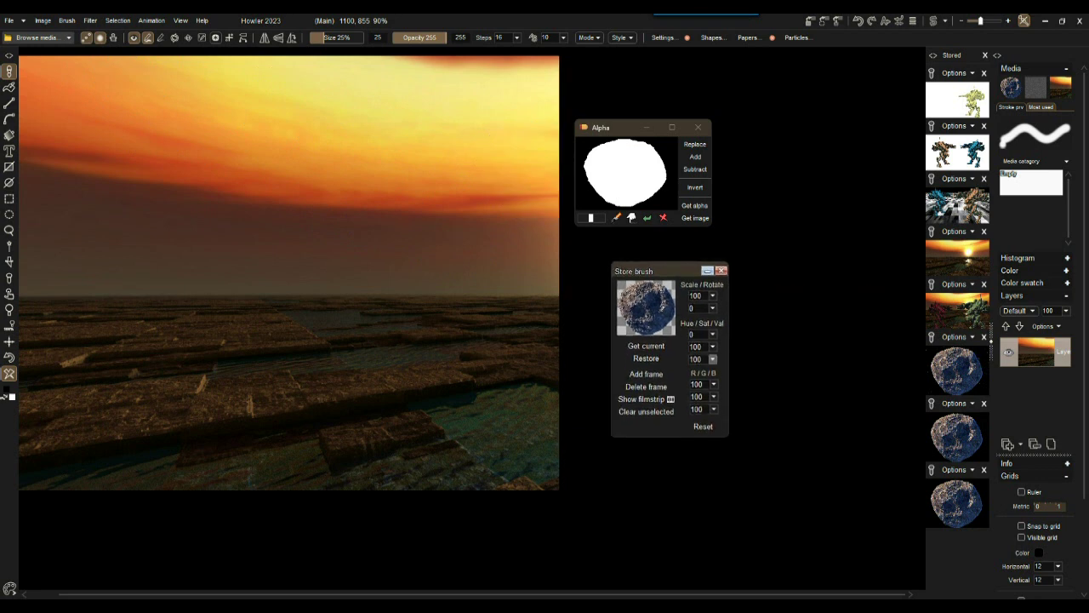
{"action": "left_click", "coordinate": [713, 358]}
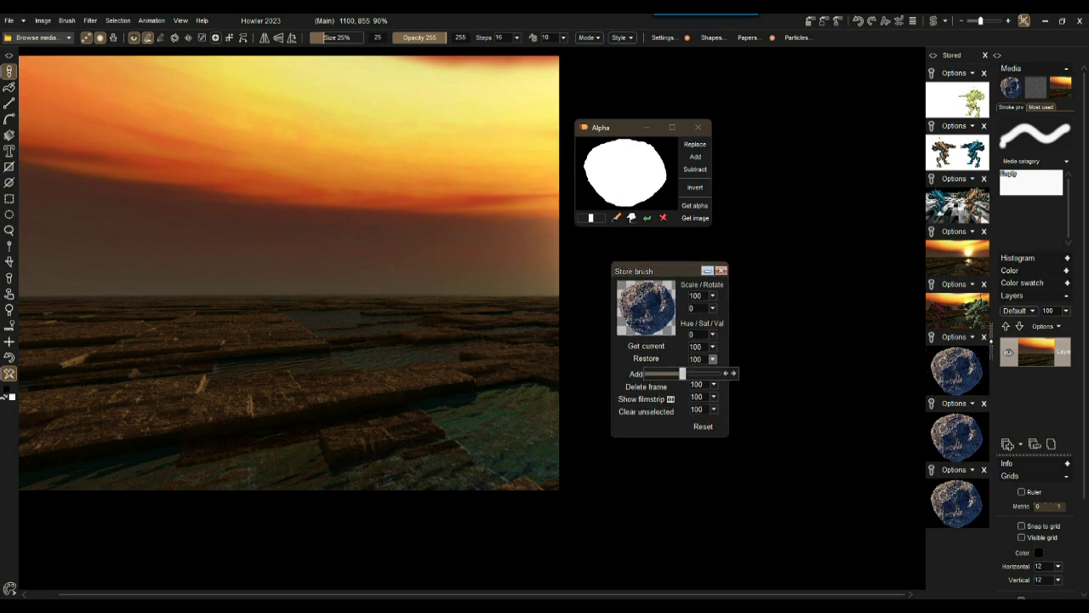
{"action": "left_click_drag", "start_coordinate": [681, 374], "coordinate": [667, 374]}
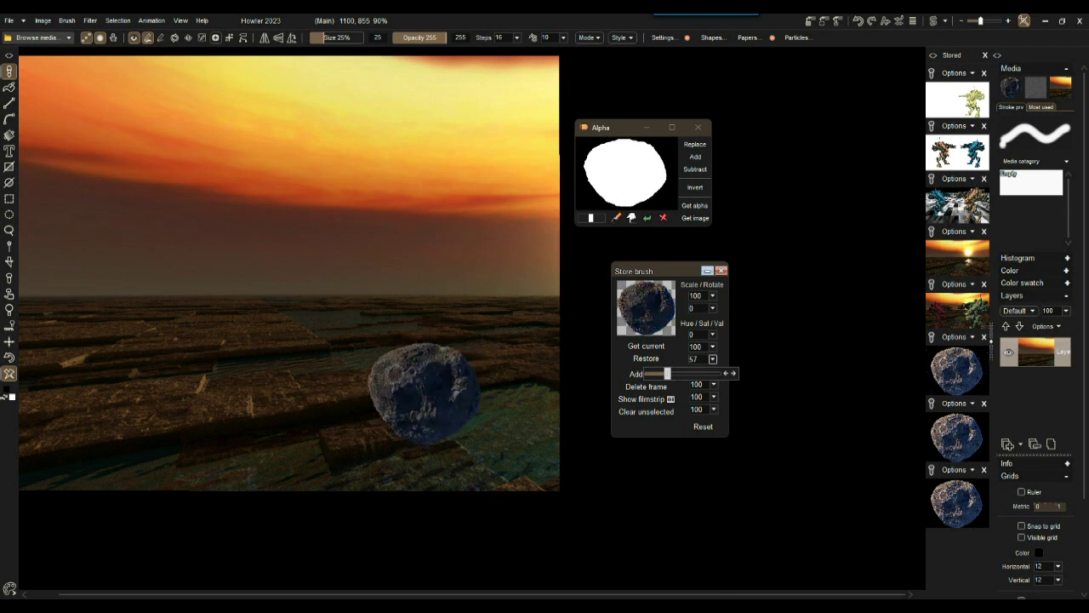
{"action": "left_click", "coordinate": [712, 308]}
{"action": "left_click_drag", "start_coordinate": [681, 322], "coordinate": [690, 321]}
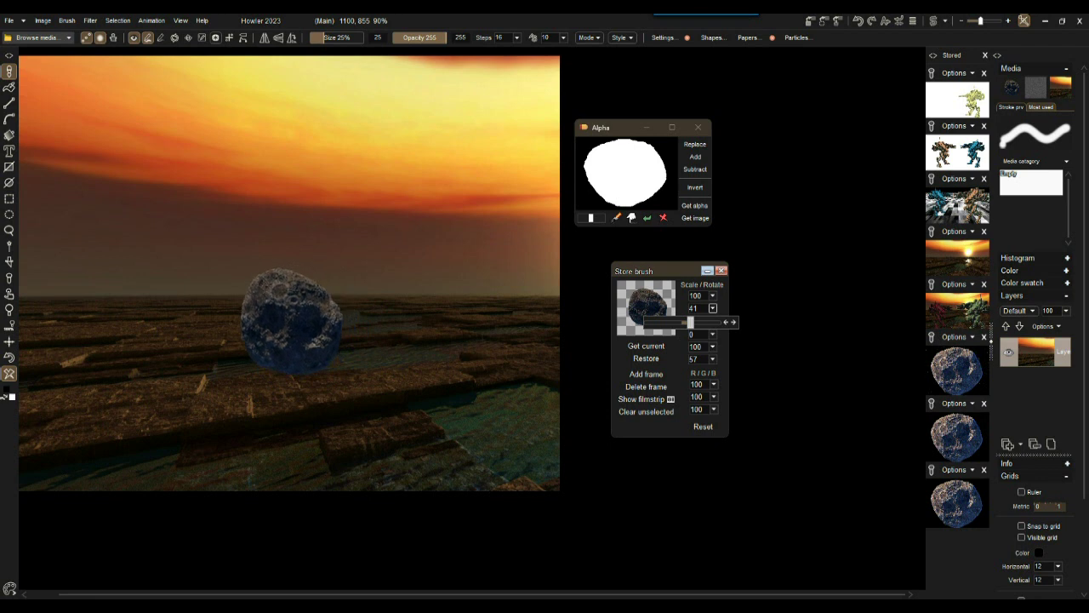
- Stamp the asteroid at size 54 over the horizon of the sunset scene, and repeat it on a new layer above
{"action": "left_click", "coordinate": [338, 37]}
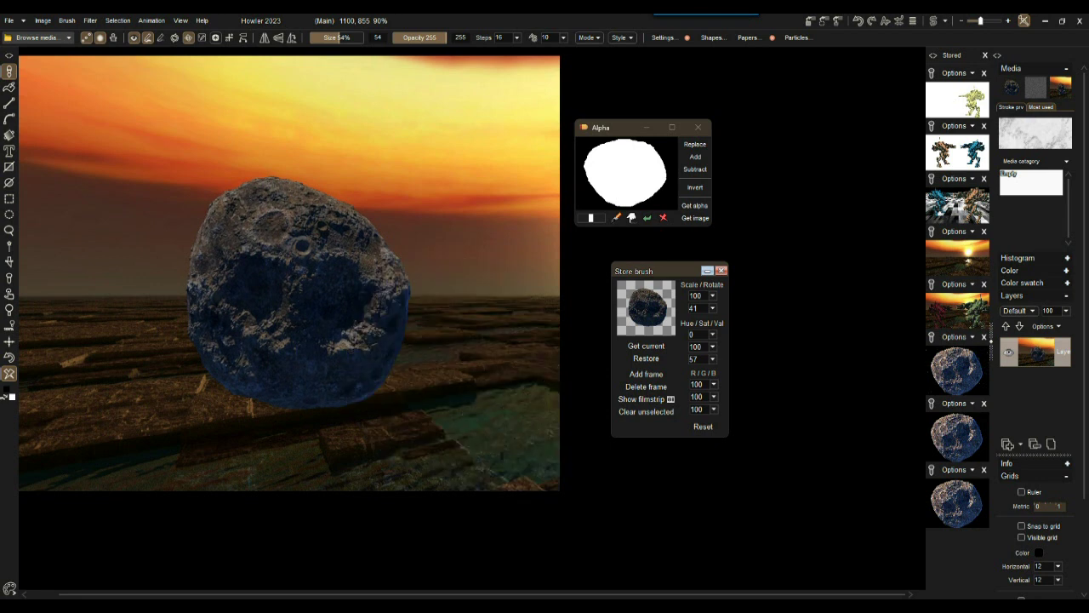
{"action": "left_click", "coordinate": [298, 289]}
{"action": "left_click", "coordinate": [1007, 443]}
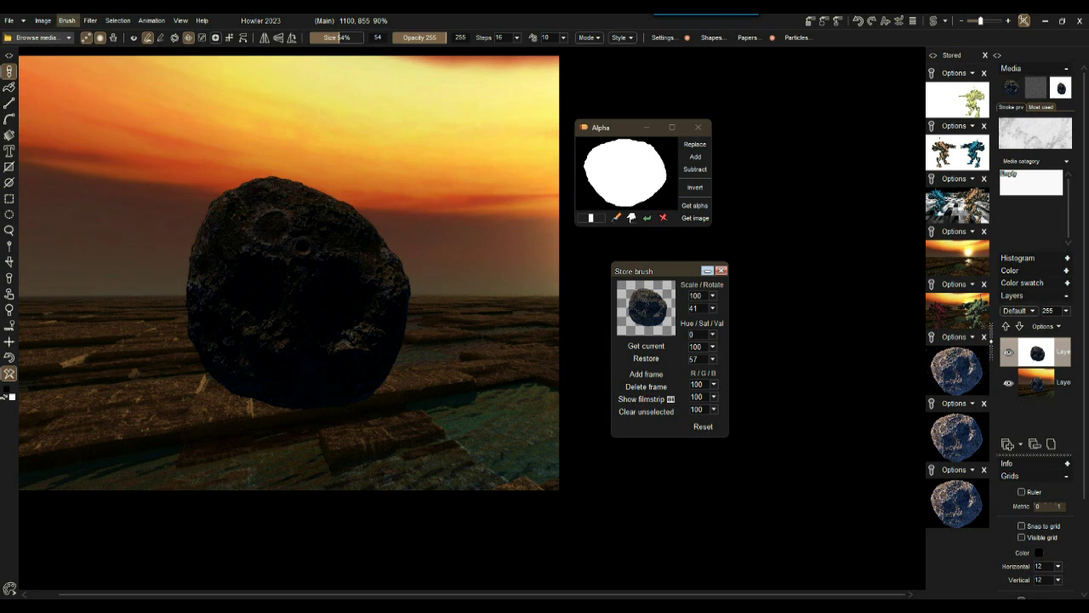
- Apply a Zoom blur with factor 81 and quality 461 to the upper layer, centred below the picture's lower-left corner, and lower the layer's opacity to 132
{"action": "left_click", "coordinate": [91, 21]}
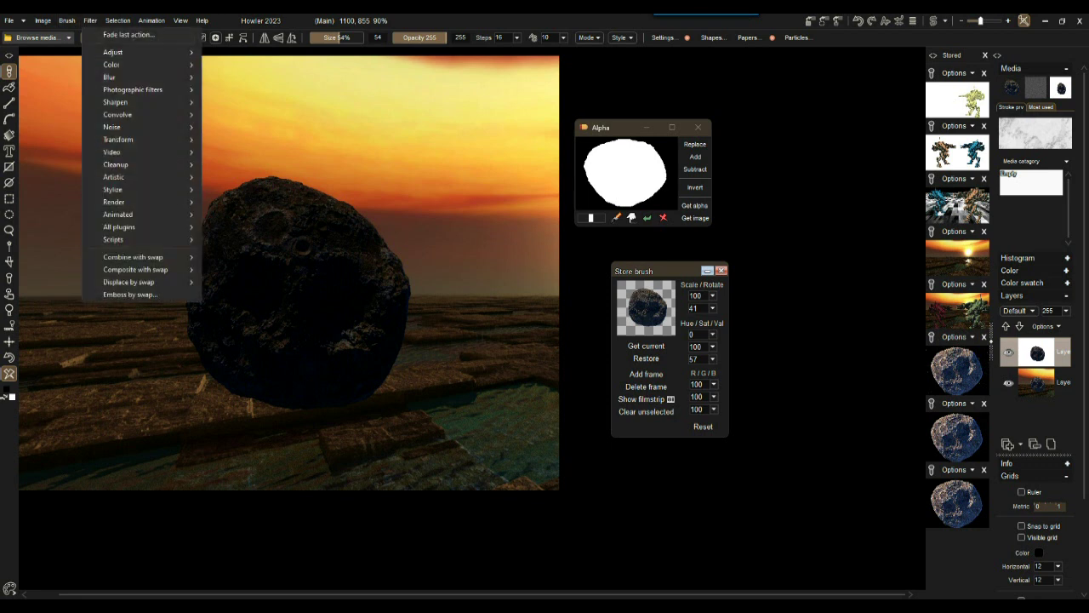
{"action": "mouse_move", "coordinate": [128, 77]}
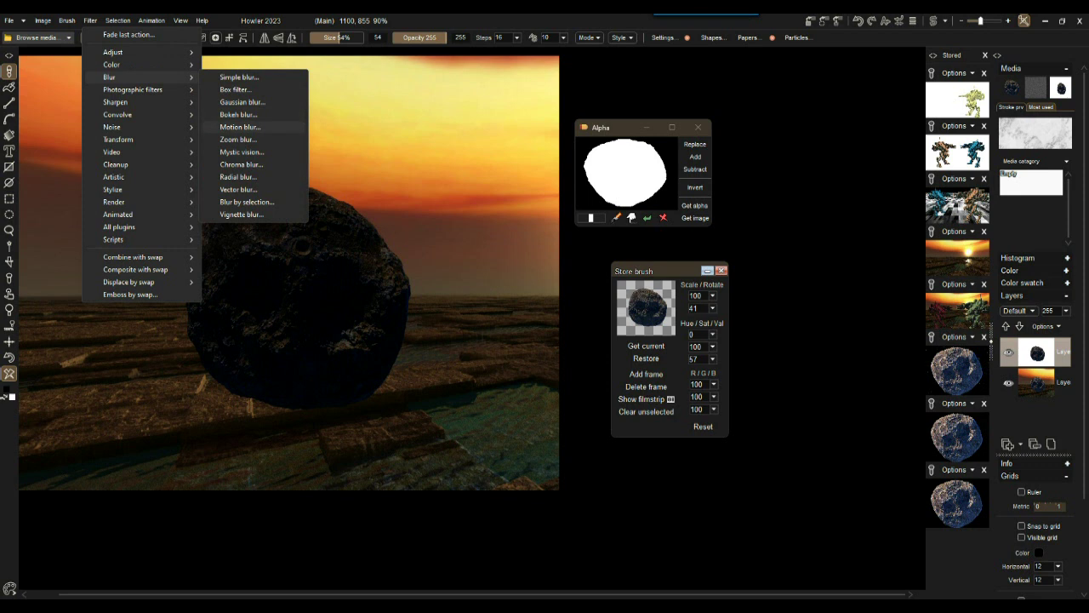
{"action": "left_click", "coordinate": [238, 138]}
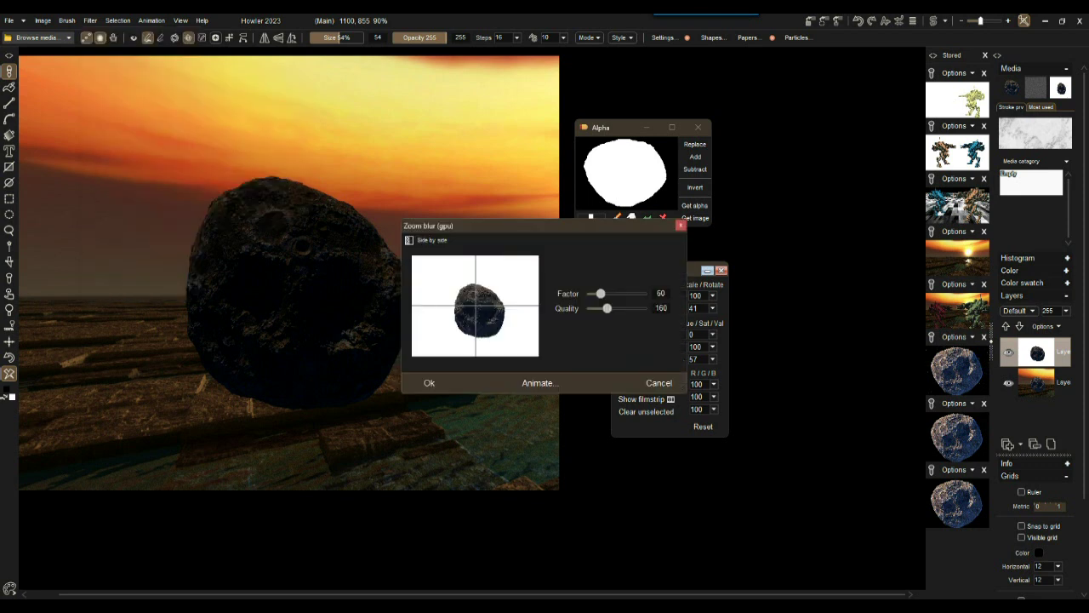
{"action": "left_click_drag", "start_coordinate": [474, 308], "coordinate": [424, 505]}
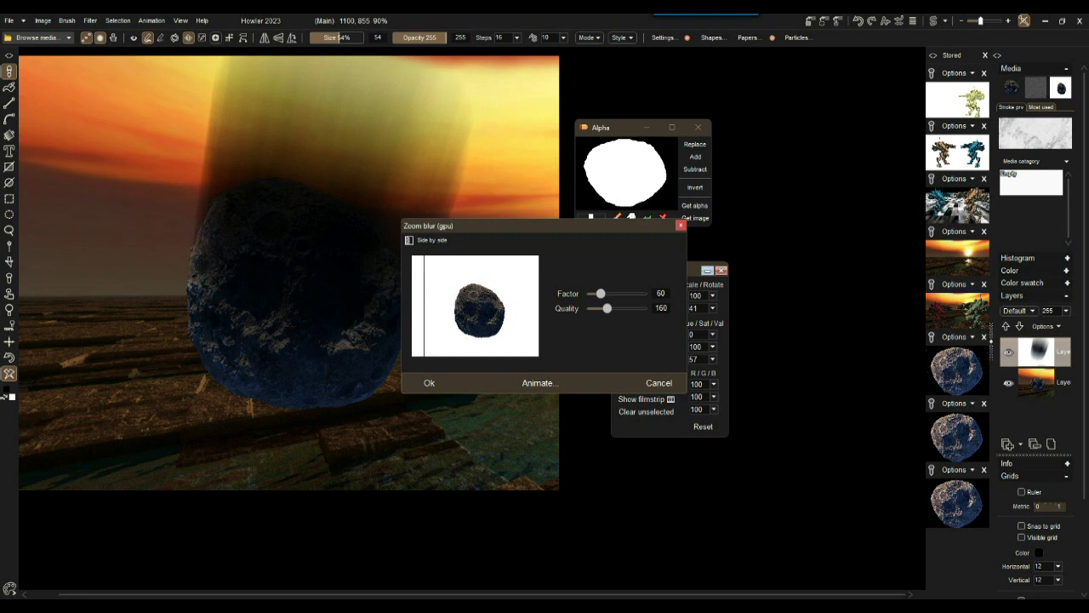
{"action": "left_click_drag", "start_coordinate": [545, 225], "coordinate": [723, 163]}
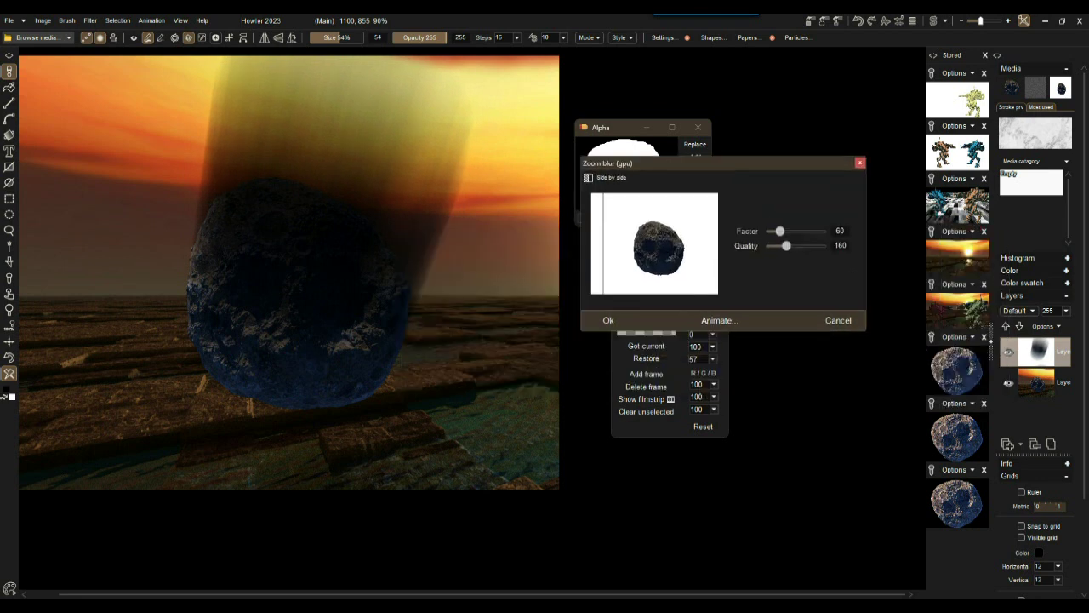
{"action": "mouse_move", "coordinate": [780, 231]}
{"action": "left_mouse_down"}
{"action": "mouse_move", "coordinate": [810, 246]}
{"action": "mouse_move", "coordinate": [788, 231]}
{"action": "mouse_move", "coordinate": [815, 232]}
{"action": "mouse_move", "coordinate": [771, 231]}
{"action": "mouse_move", "coordinate": [821, 230]}
{"action": "left_mouse_up"}
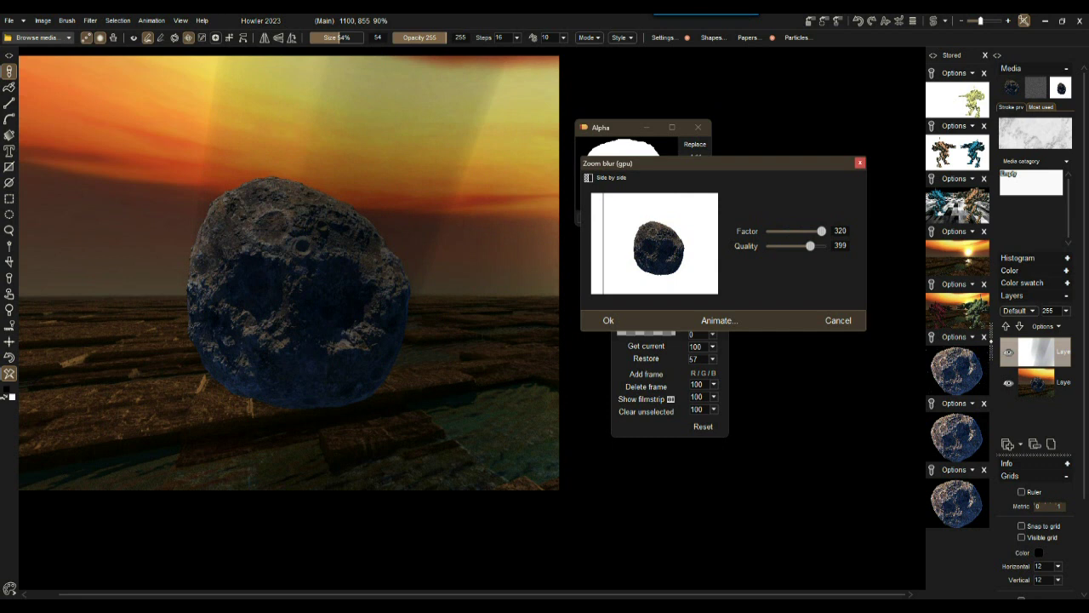
{"action": "left_click_drag", "start_coordinate": [810, 246], "coordinate": [782, 231]}
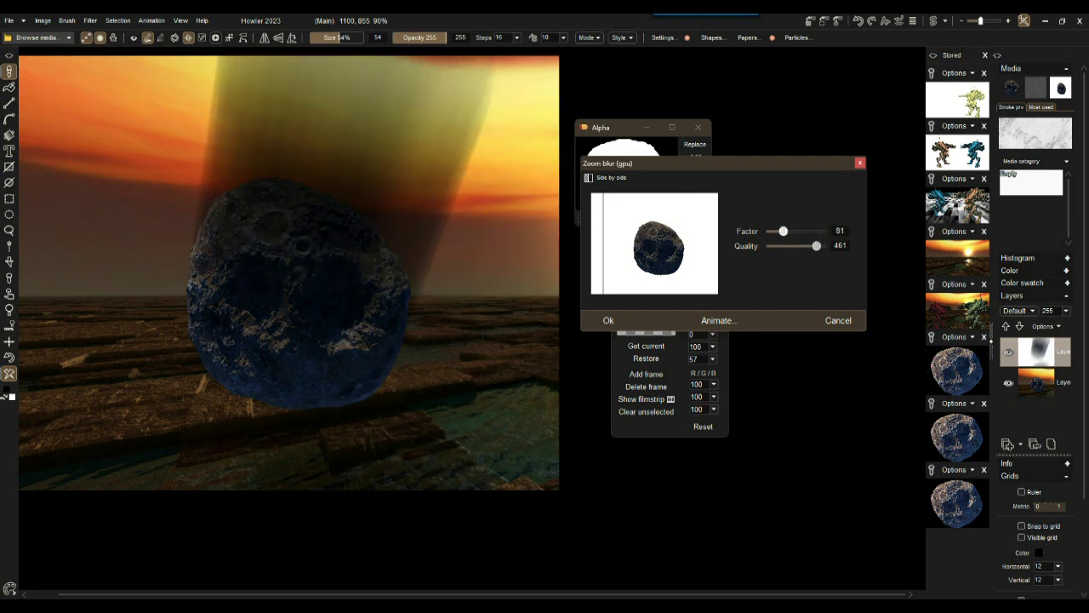
{"action": "left_click_drag", "start_coordinate": [603, 400], "coordinate": [565, 417]}
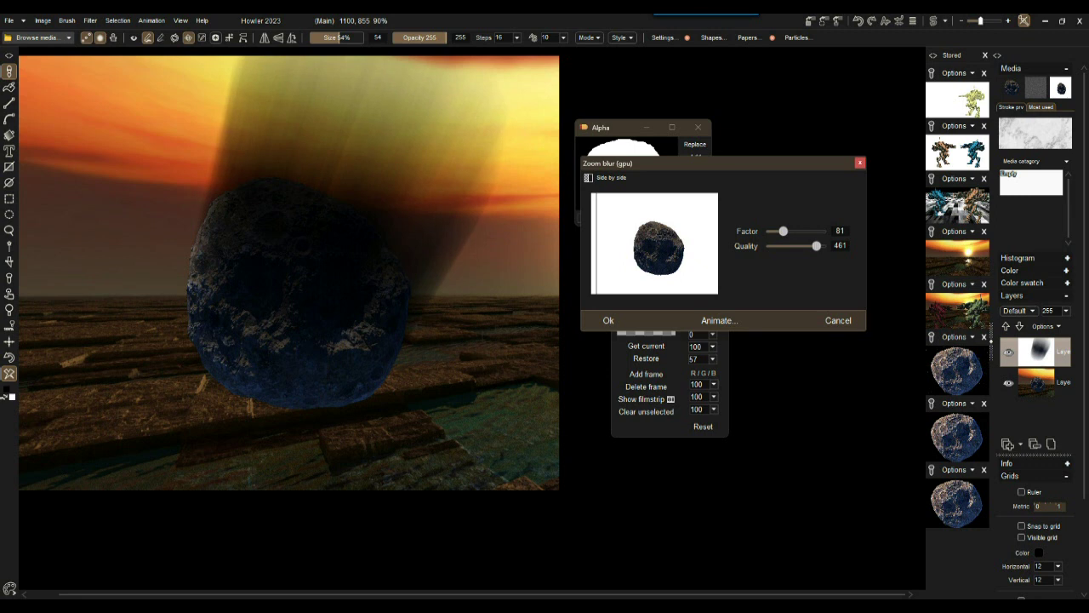
{"action": "left_click", "coordinate": [608, 320]}
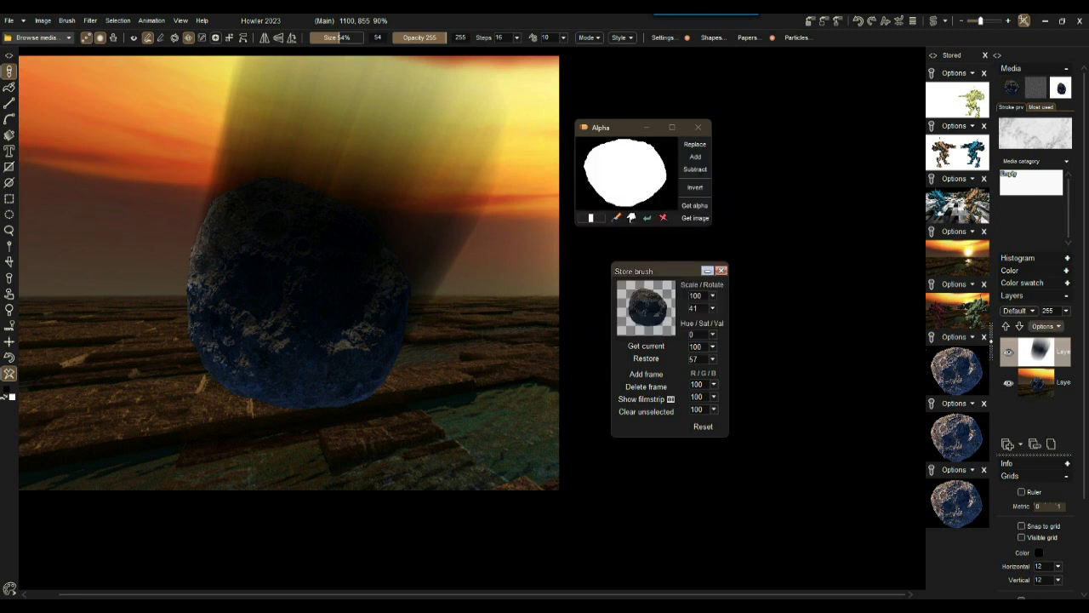
{"action": "left_click", "coordinate": [1066, 312]}
{"action": "left_click_drag", "start_coordinate": [1068, 324], "coordinate": [1034, 324]}
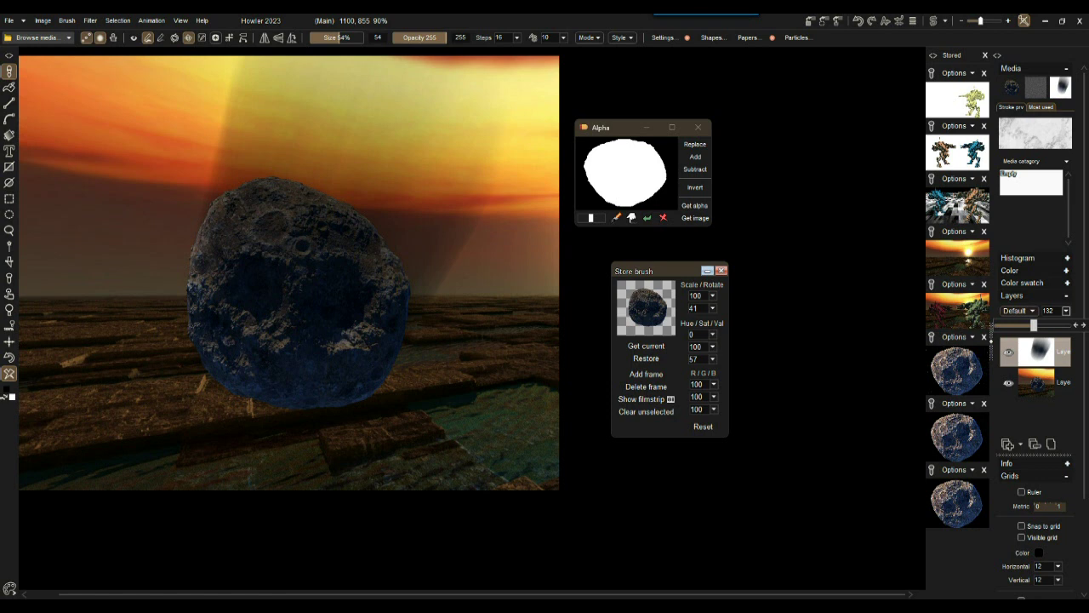
- Add a blank layer above the blurred asteroid layer and turn on the brush preview
{"action": "left_click", "coordinate": [1007, 444]}
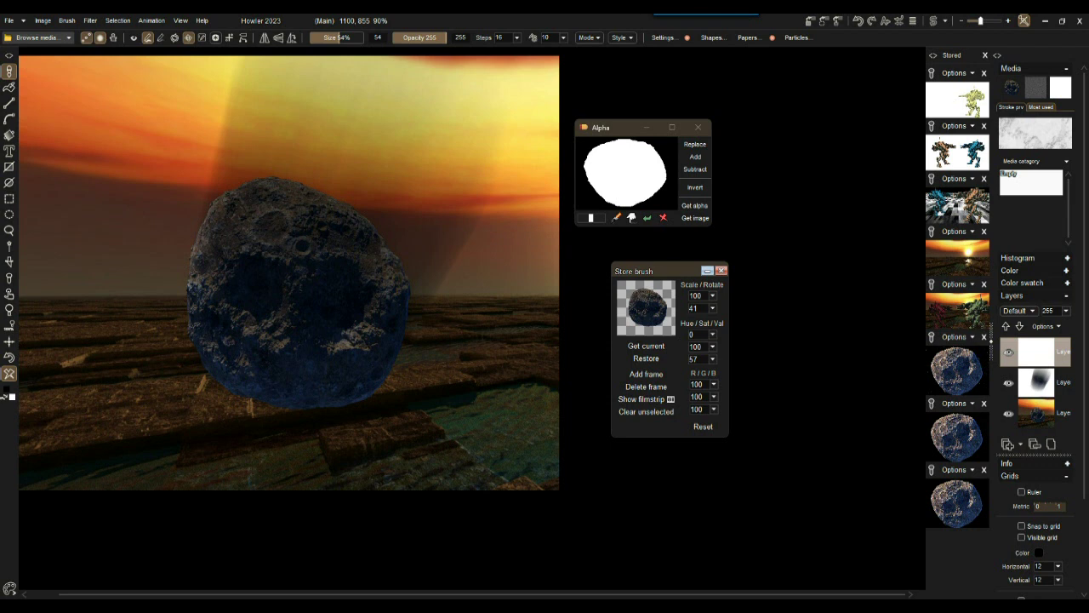
{"action": "key", "text": "ctrl+v"}
{"action": "left_click", "coordinate": [9, 357]}
{"action": "left_click", "coordinate": [134, 38]}
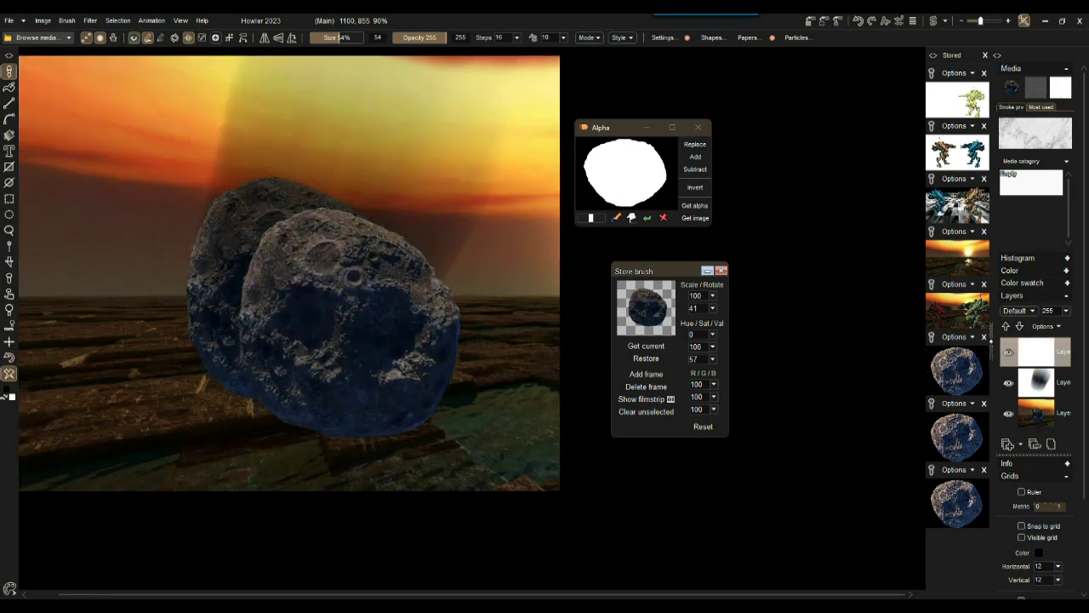
- Try stamping another asteroid onto the blank top layer, slightly offset from the first
{"action": "scroll", "coordinate": [306, 298], "scroll_direction": "up", "scroll_amount": 3}
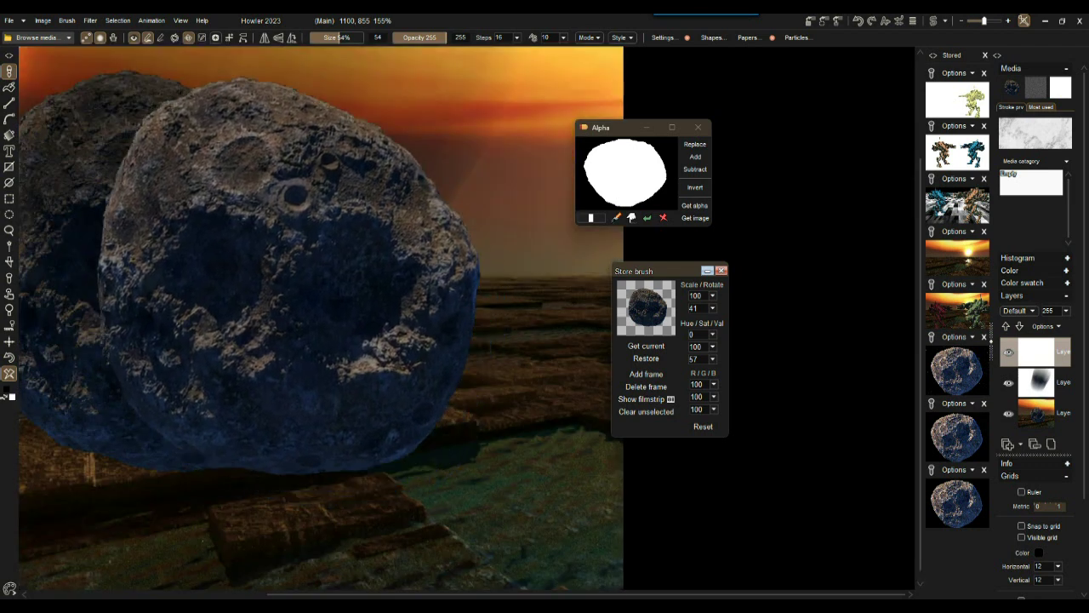
{"action": "left_click_drag", "start_coordinate": [291, 253], "coordinate": [499, 317]}
{"action": "scroll", "coordinate": [402, 282], "scroll_direction": "up", "scroll_amount": 3}
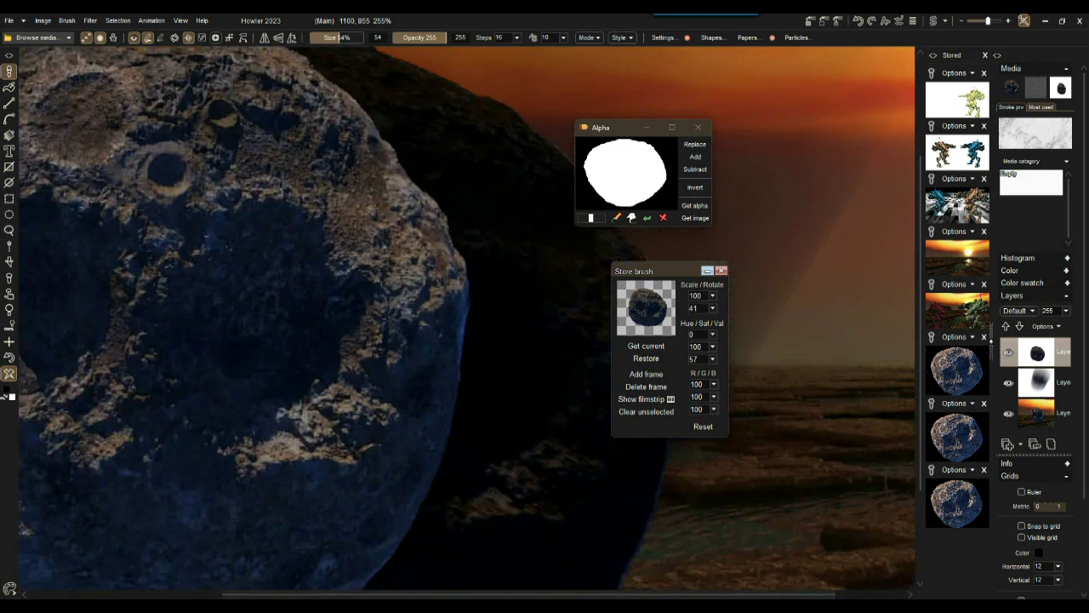
{"action": "scroll", "coordinate": [258, 252], "scroll_direction": "down", "scroll_amount": 3}
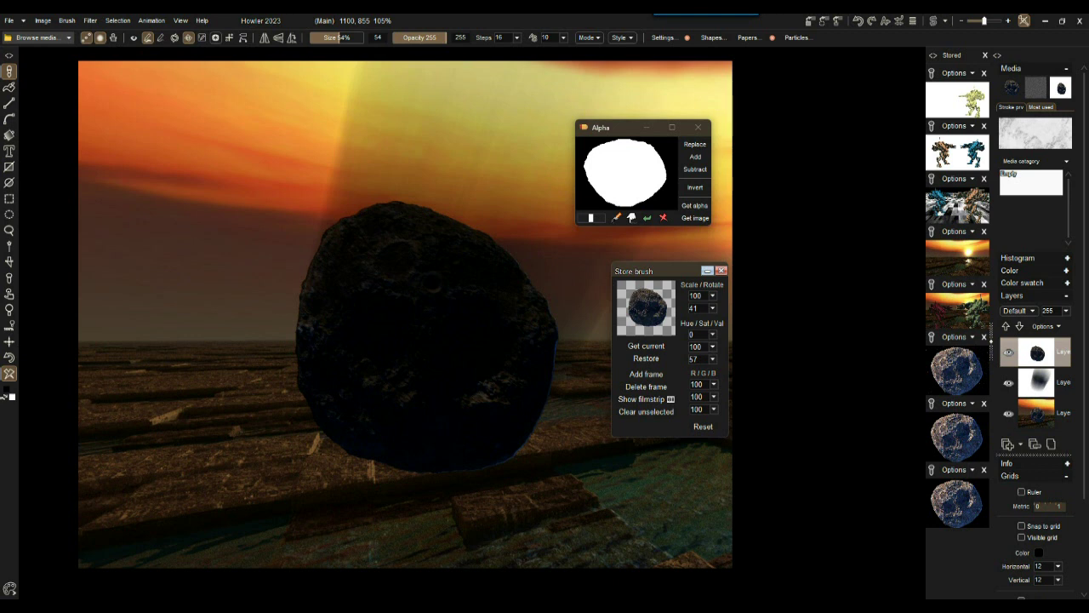
{"action": "left_click", "coordinate": [1019, 311]}
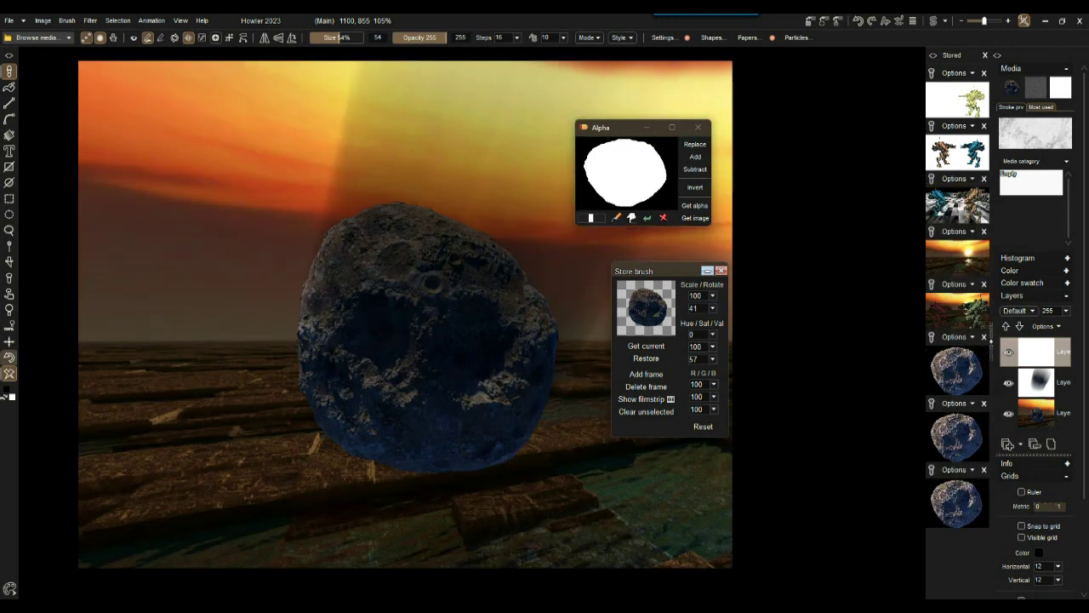
- Choose the Airbrush 100 preset, set its size to 29, and undo a test stroke in the sky
{"action": "left_click", "coordinate": [36, 37]}
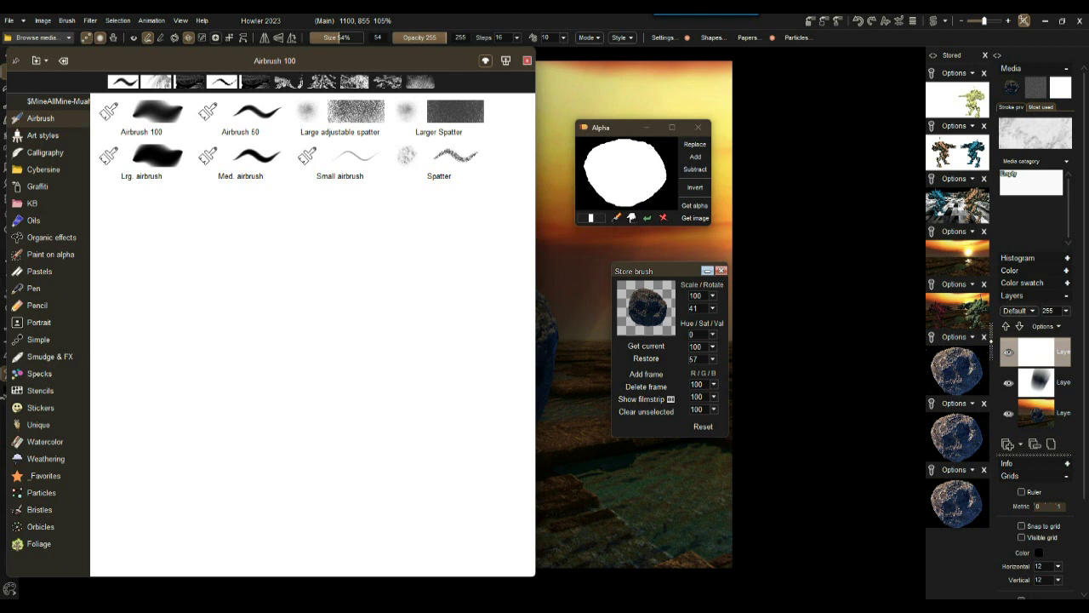
{"action": "left_click", "coordinate": [157, 113]}
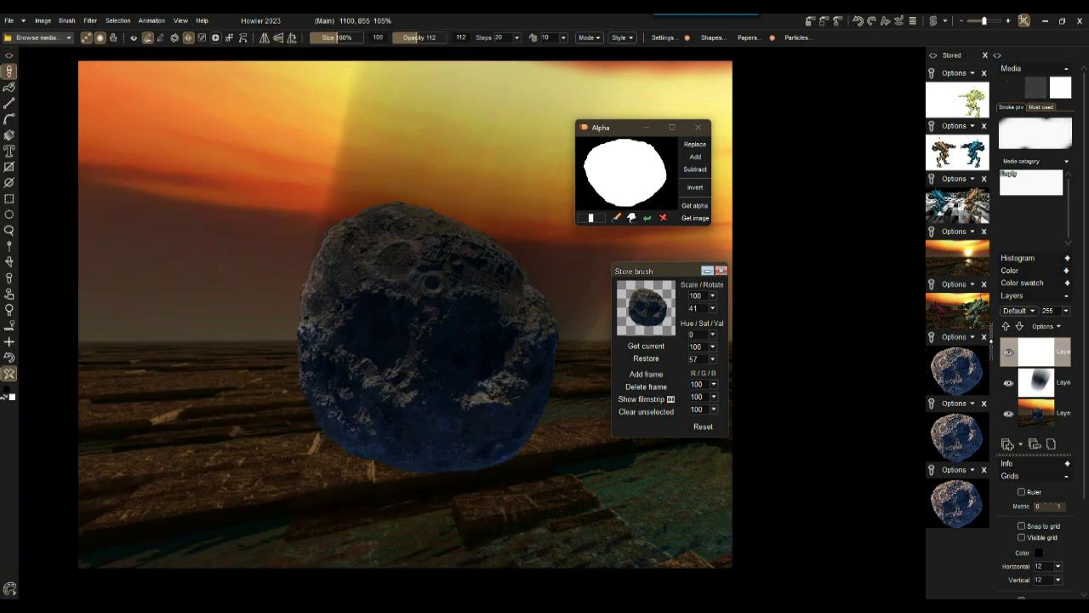
{"action": "left_click_drag", "start_coordinate": [328, 38], "coordinate": [319, 38]}
{"action": "mouse_move", "coordinate": [312, 141]}
{"action": "left_mouse_down"}
{"action": "mouse_move", "coordinate": [478, 128]}
{"action": "mouse_move", "coordinate": [332, 129]}
{"action": "left_mouse_up"}
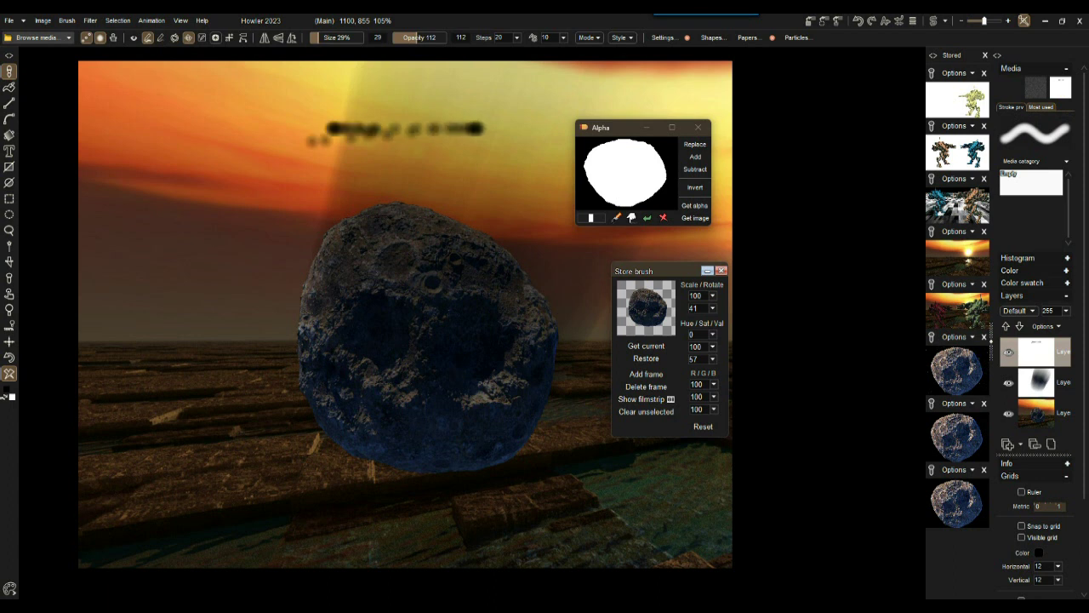
{"action": "key", "text": "ctrl+z"}
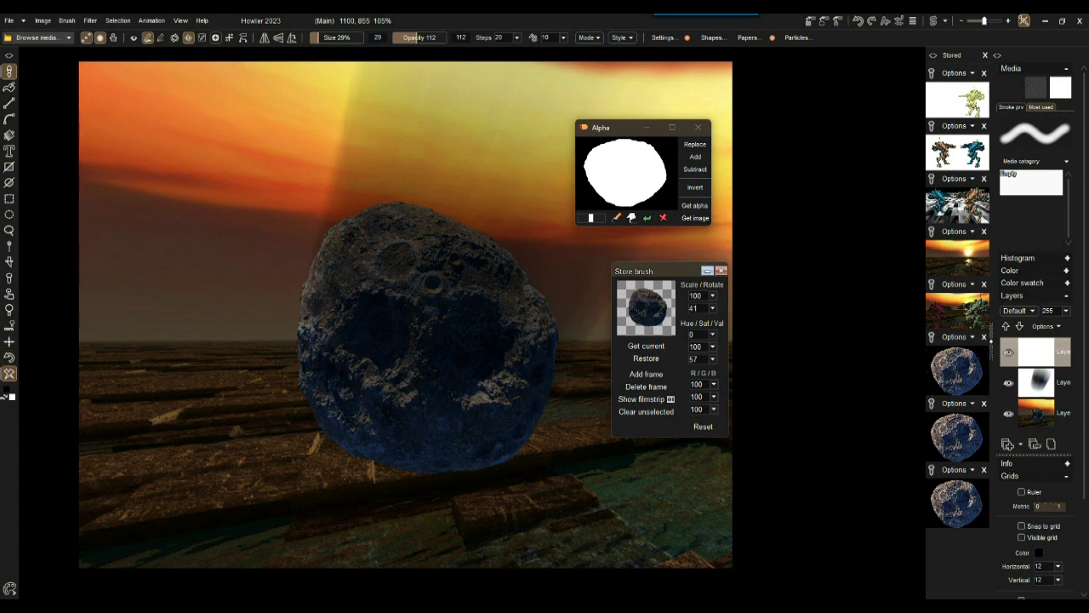
- Set the painting colour to orange (209, 101, 58) and try a stroke along the asteroid's bottom edge
{"action": "left_click", "coordinate": [6, 392]}
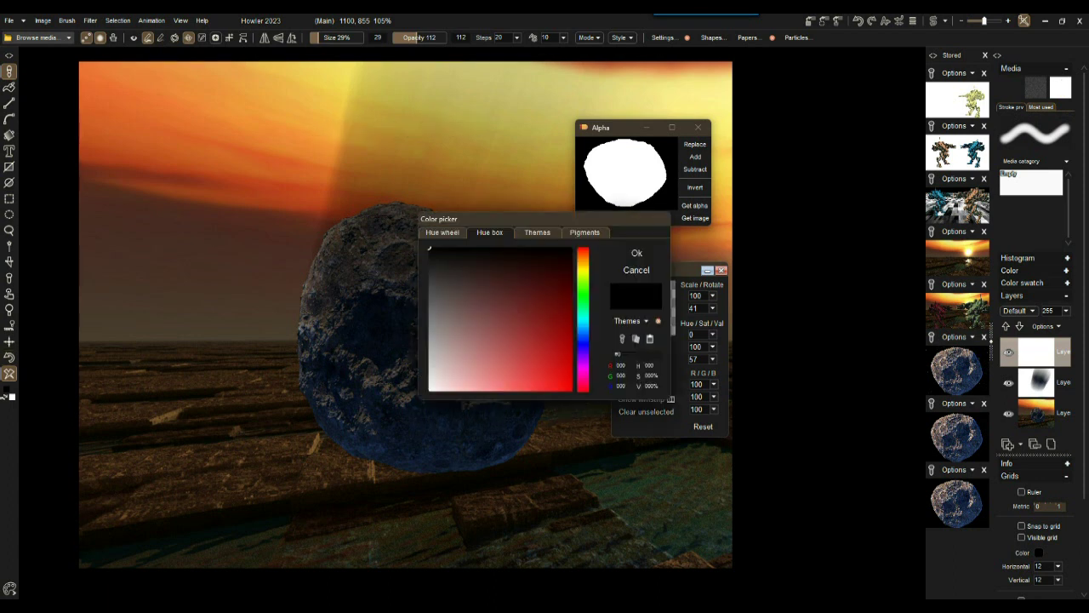
{"action": "left_click", "coordinate": [583, 252]}
{"action": "left_click_drag", "start_coordinate": [541, 353], "coordinate": [532, 365]}
{"action": "left_click", "coordinate": [636, 253]}
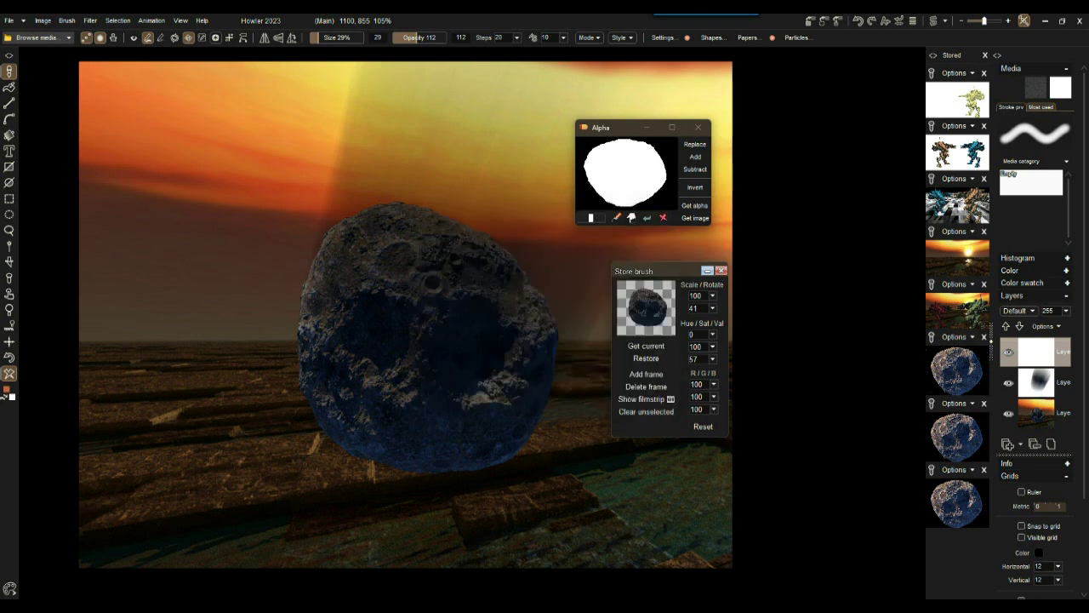
{"action": "mouse_move", "coordinate": [440, 466]}
{"action": "left_mouse_down"}
{"action": "mouse_move", "coordinate": [515, 454]}
{"action": "mouse_move", "coordinate": [524, 441]}
{"action": "left_mouse_up"}
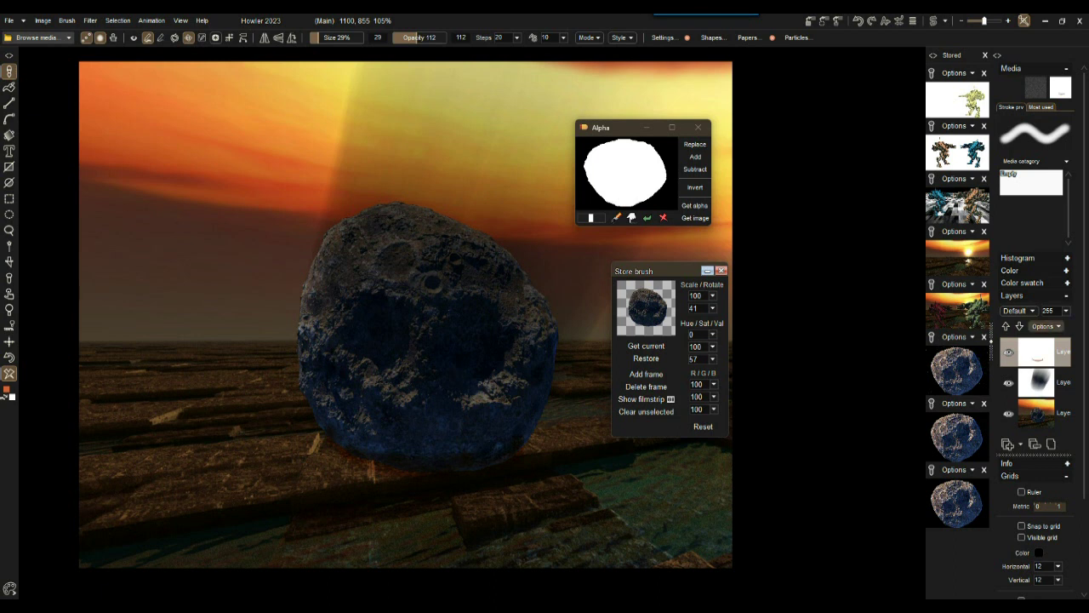
- Fill the top layer with black and set its blend mode to Additive
{"action": "left_click", "coordinate": [1018, 310]}
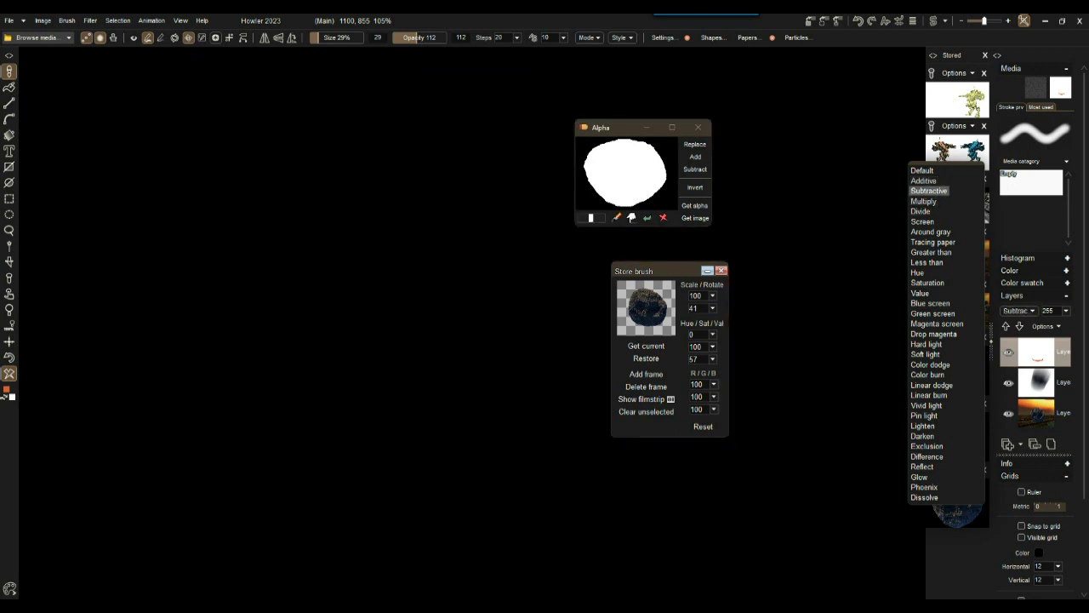
{"action": "right_click", "coordinate": [11, 373]}
{"action": "left_click", "coordinate": [76, 414]}
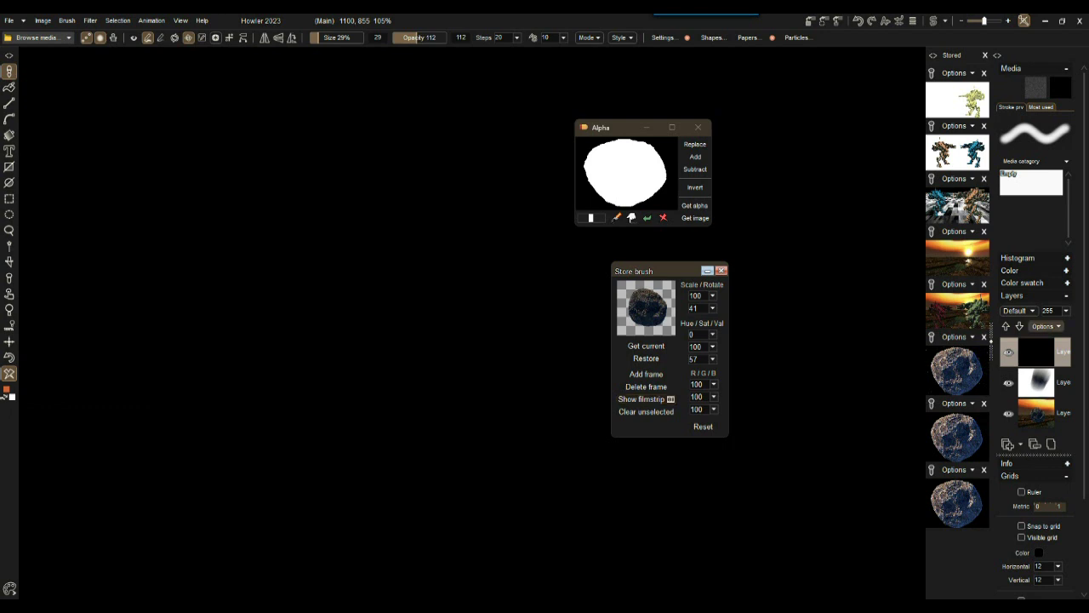
{"action": "left_click", "coordinate": [1018, 310]}
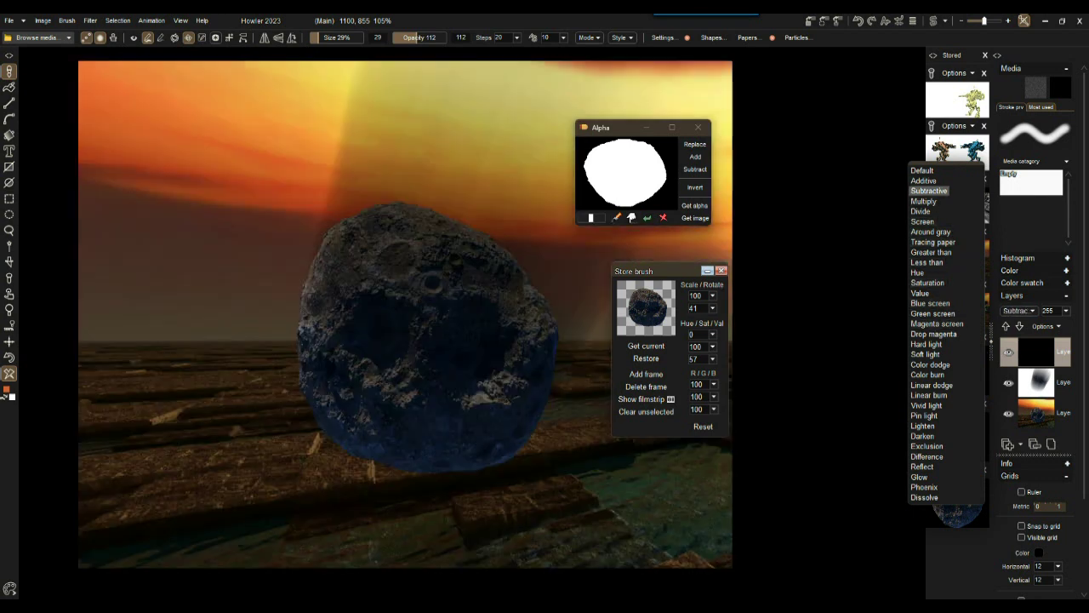
{"action": "left_click", "coordinate": [924, 181]}
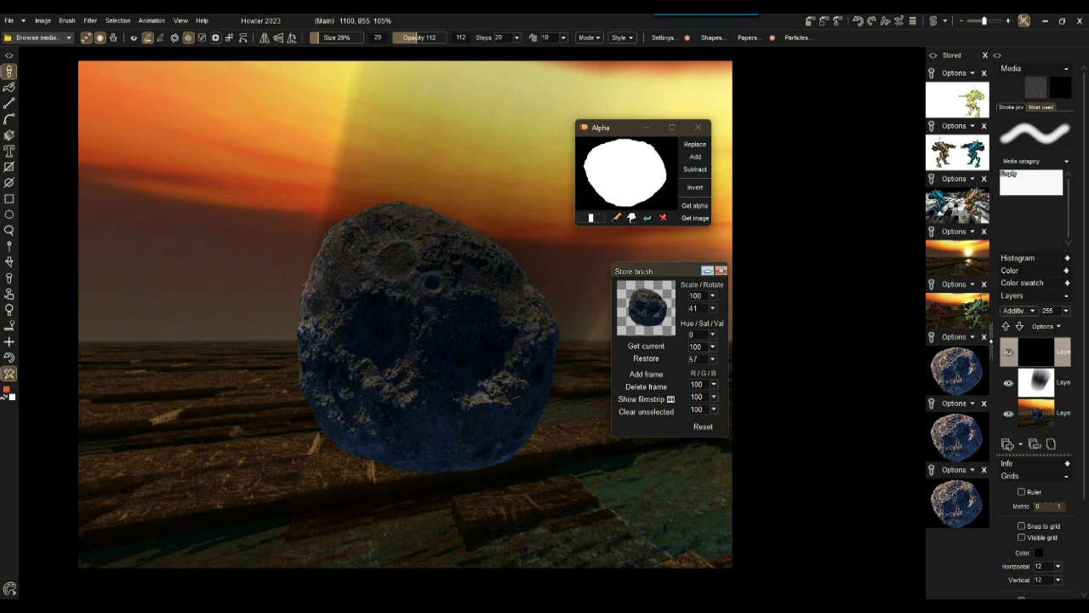
- Try an orange stroke along the asteroid's bottom edge on the additive layer, and undo it
{"action": "left_click_drag", "start_coordinate": [357, 462], "coordinate": [502, 464]}
{"action": "key", "text": "ctrl+z"}
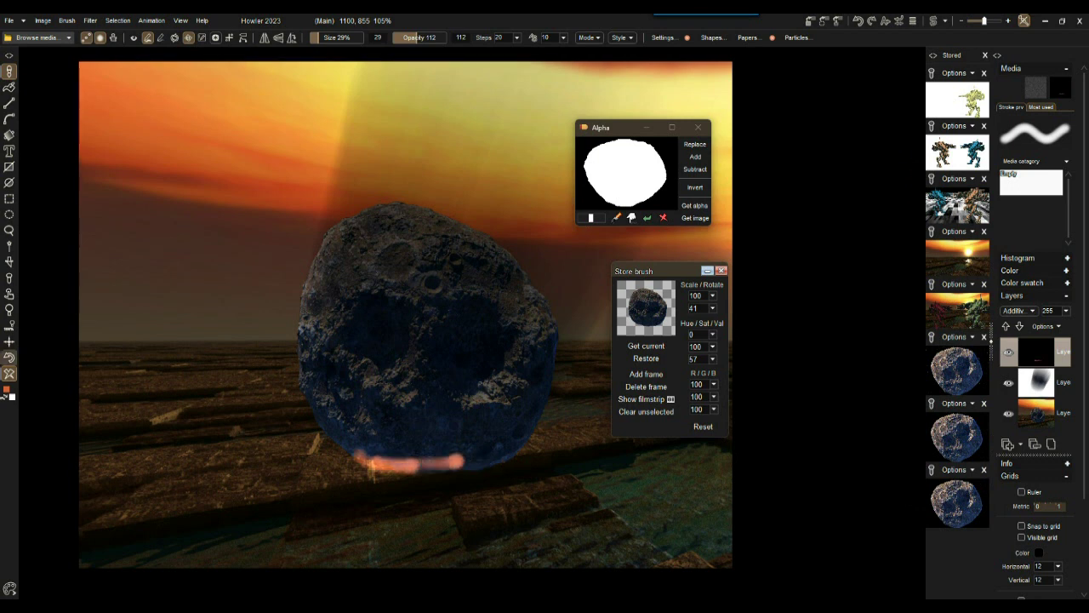
{"action": "key", "text": "ctrl+z"}
- Clear the view of the asteroid's lower edge by moving the Store brush window aside and minimizing the Alpha window
{"action": "scroll", "coordinate": [473, 322], "scroll_direction": "up", "scroll_amount": 4}
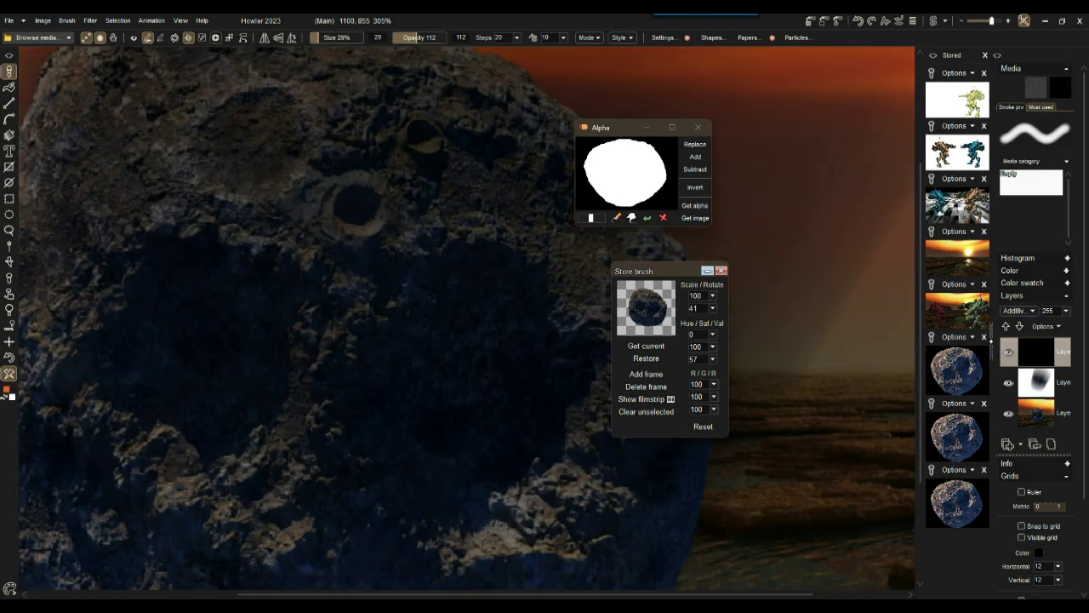
{"action": "left_click_drag", "start_coordinate": [502, 468], "coordinate": [557, 192]}
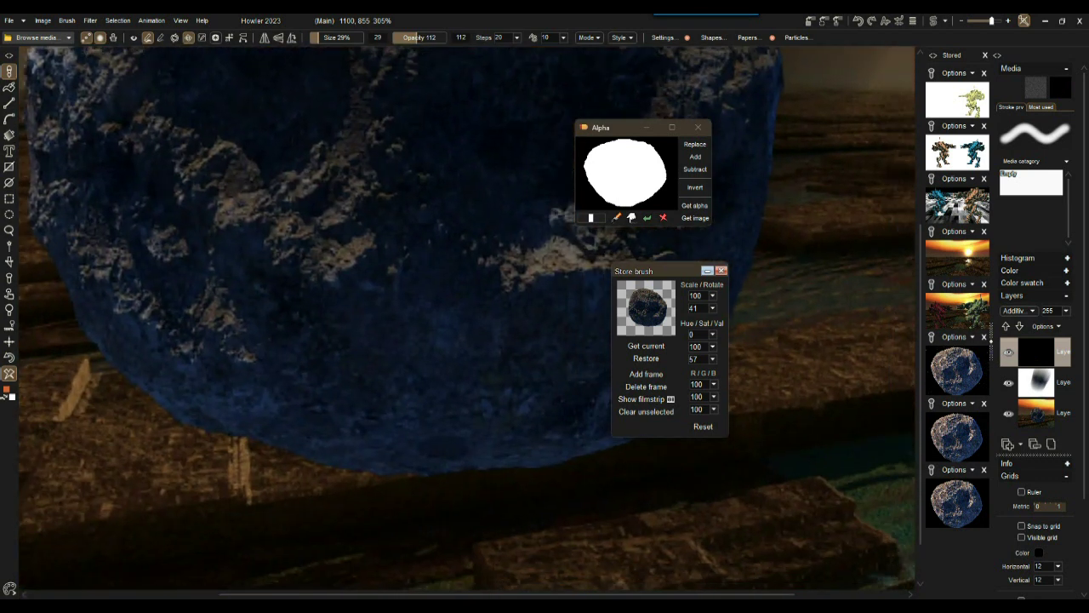
{"action": "mouse_move", "coordinate": [646, 271]}
{"action": "left_mouse_down"}
{"action": "mouse_move", "coordinate": [769, 292]}
{"action": "mouse_move", "coordinate": [890, 396]}
{"action": "left_mouse_up"}
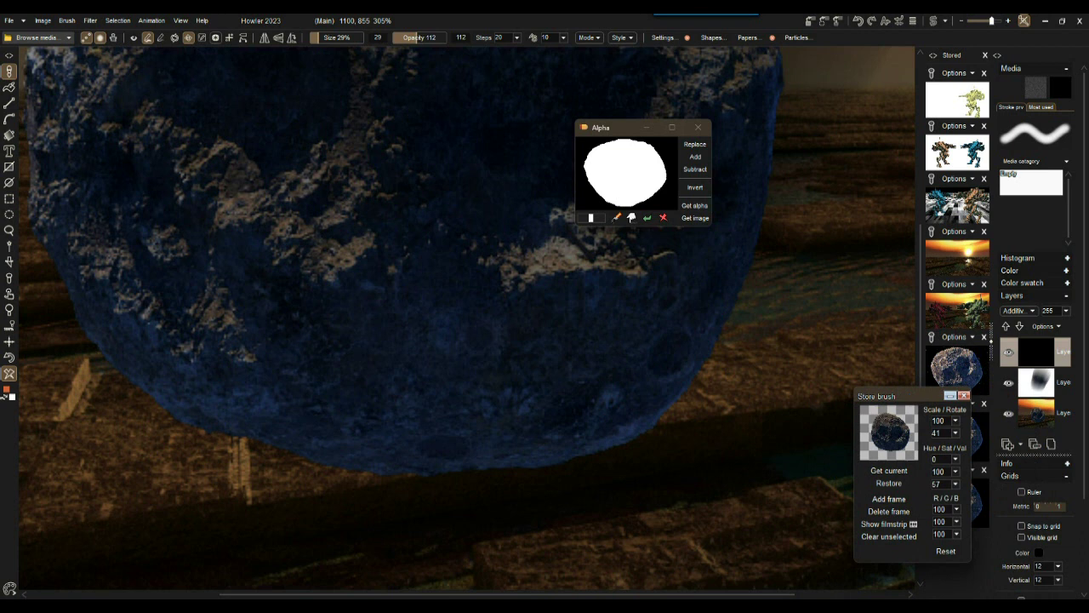
{"action": "left_click", "coordinate": [647, 128]}
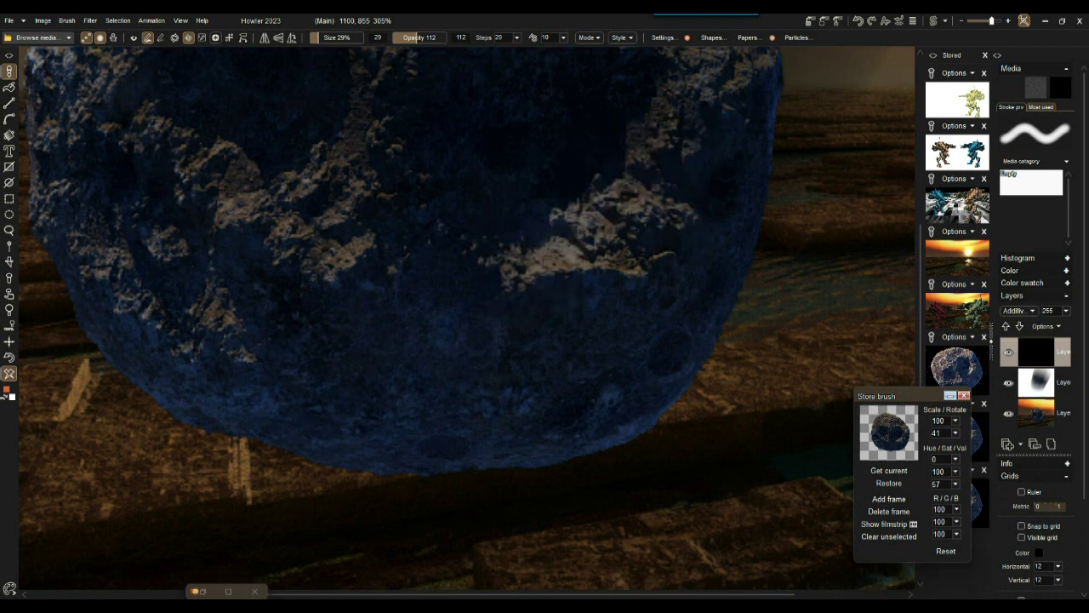
- Open the brush settings, set opacity 32, size 36 and random position 35, and undo a test stroke along the bottom edge
{"action": "left_click_drag", "start_coordinate": [417, 38], "coordinate": [399, 38]}
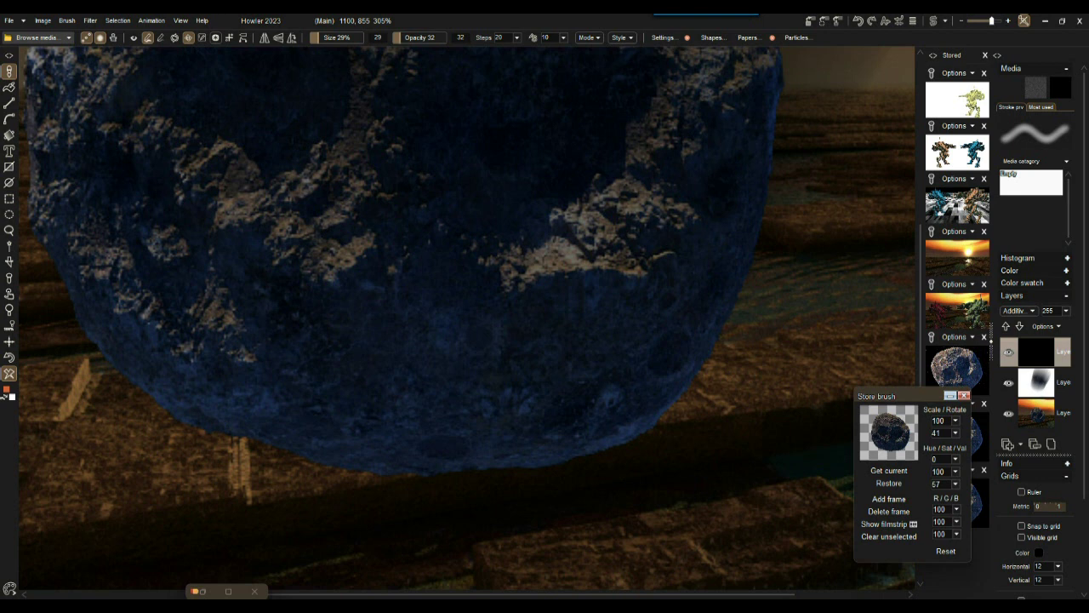
{"action": "left_click_drag", "start_coordinate": [318, 37], "coordinate": [321, 38]}
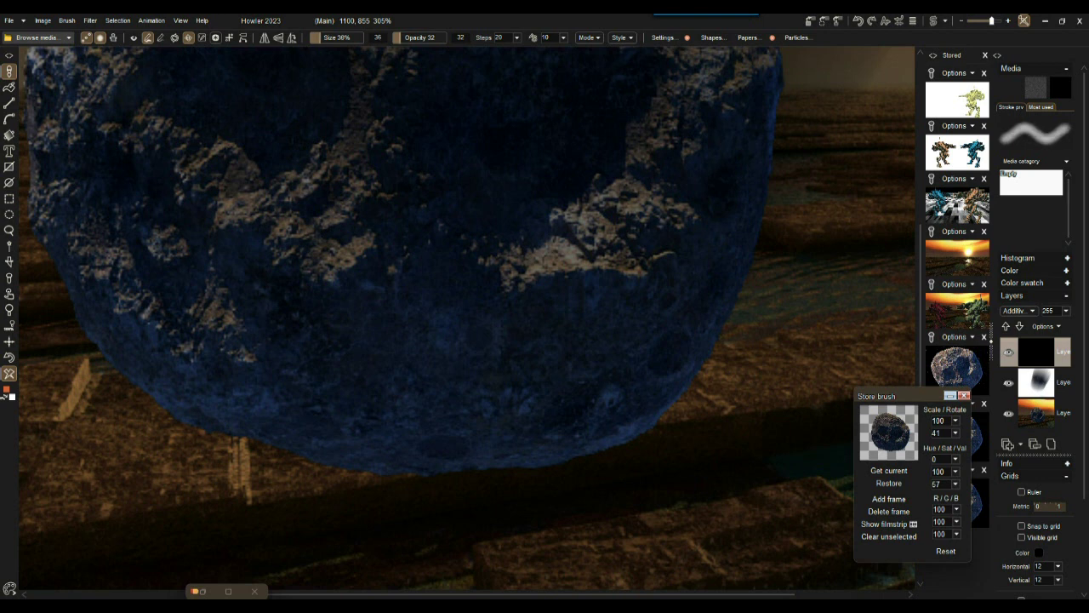
{"action": "left_click", "coordinate": [663, 37]}
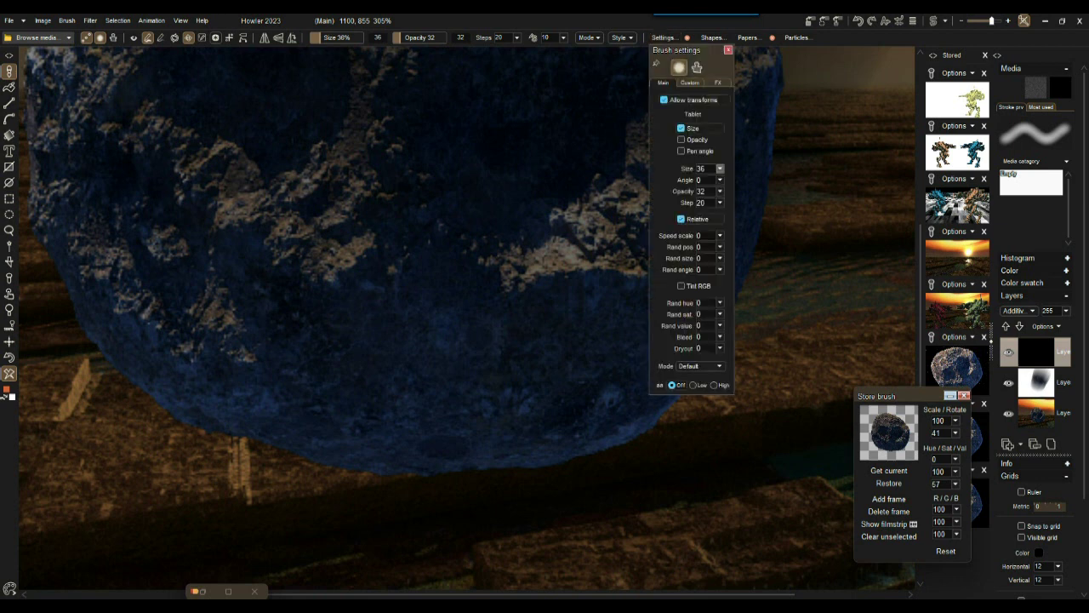
{"action": "left_click", "coordinate": [719, 247]}
{"action": "left_click", "coordinate": [678, 261]}
{"action": "left_click_drag", "start_coordinate": [593, 435], "coordinate": [234, 476]}
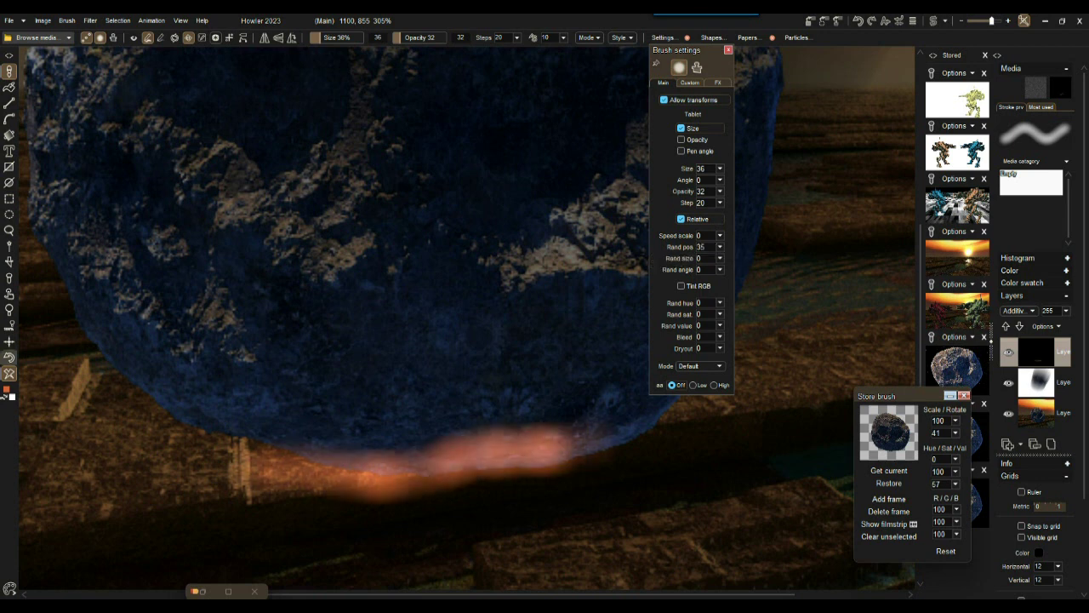
{"action": "key", "text": "ctrl+z"}
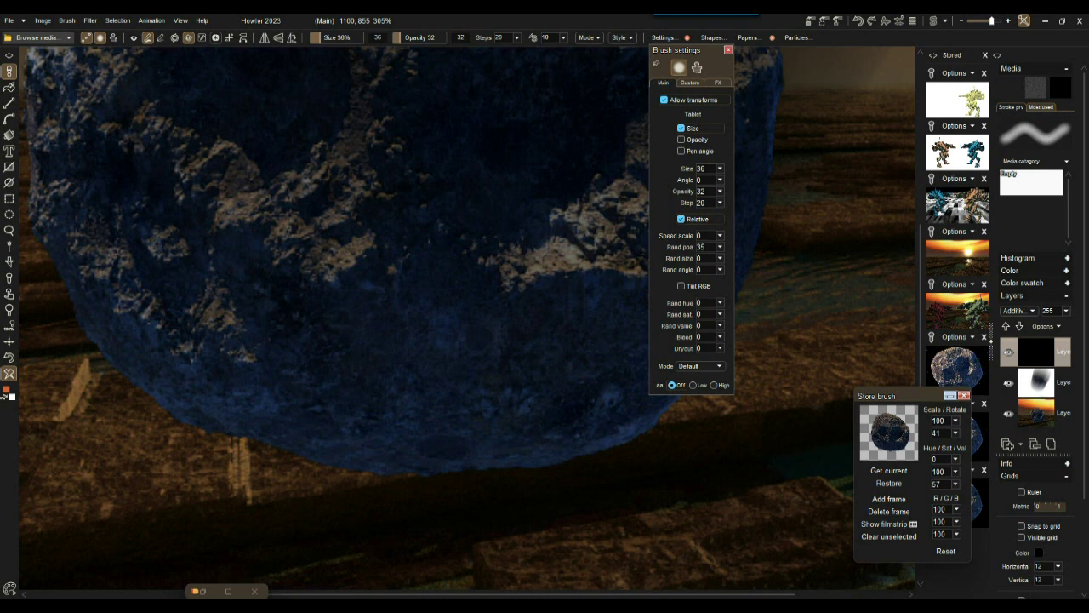
- Raise the brush's random position to 74 and try an orange stroke along the asteroid's bottom edge
{"action": "left_click", "coordinate": [720, 246]}
{"action": "left_click_drag", "start_coordinate": [678, 261], "coordinate": [710, 260]}
{"action": "mouse_move", "coordinate": [590, 448]}
{"action": "left_mouse_down"}
{"action": "mouse_move", "coordinate": [545, 459]}
{"action": "mouse_move", "coordinate": [280, 442]}
{"action": "left_mouse_up"}
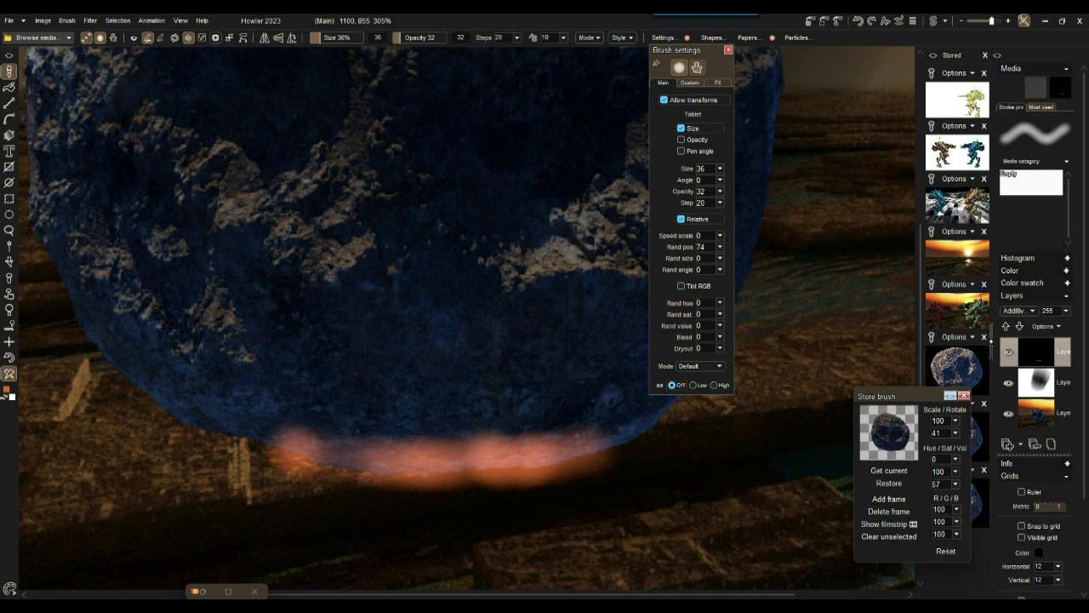
- Switch to the custom asteroid brush and undo a test stroke over the asteroid's lower part
{"action": "left_click", "coordinate": [696, 67]}
{"action": "left_click_drag", "start_coordinate": [562, 468], "coordinate": [519, 442]}
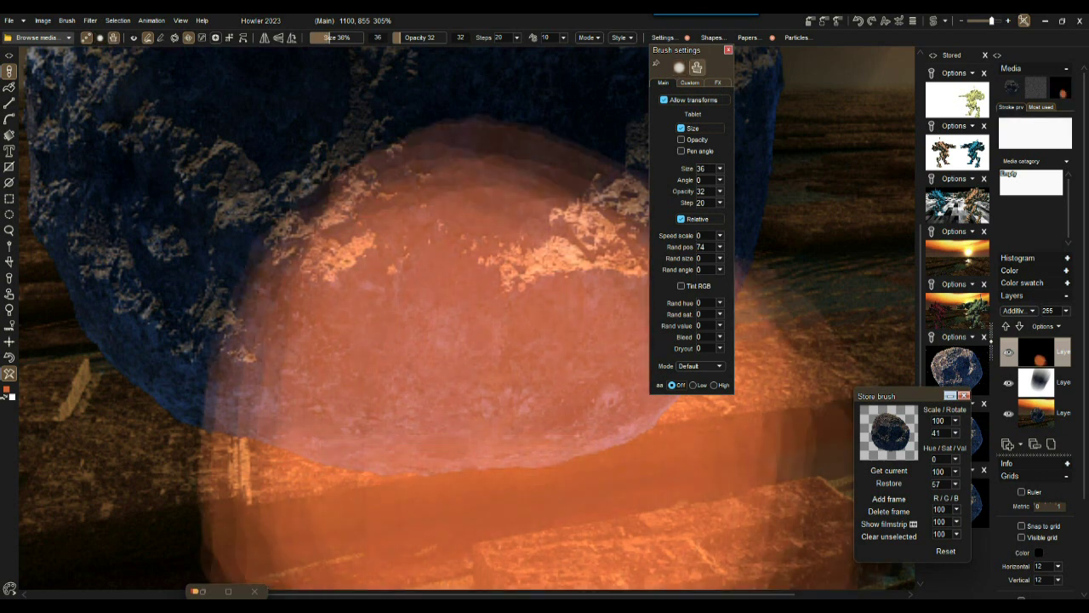
{"action": "left_click", "coordinate": [9, 357]}
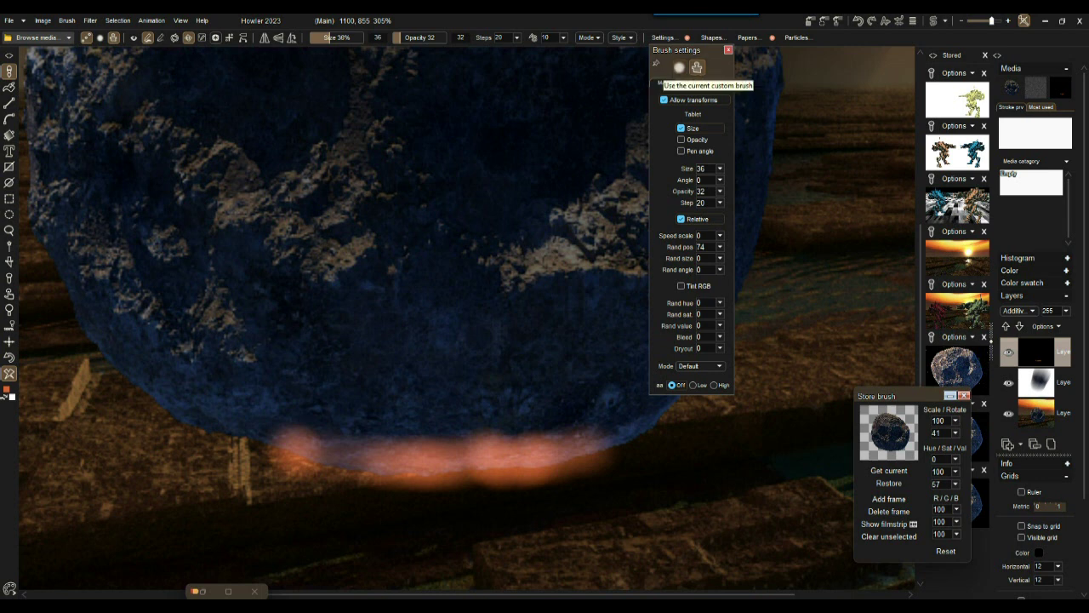
- Set the custom brush's size to 4 and try it along the asteroid's lower-right edge
{"action": "left_click", "coordinate": [719, 169]}
{"action": "left_click_drag", "start_coordinate": [680, 182], "coordinate": [656, 182]}
{"action": "left_click_drag", "start_coordinate": [634, 419], "coordinate": [571, 452]}
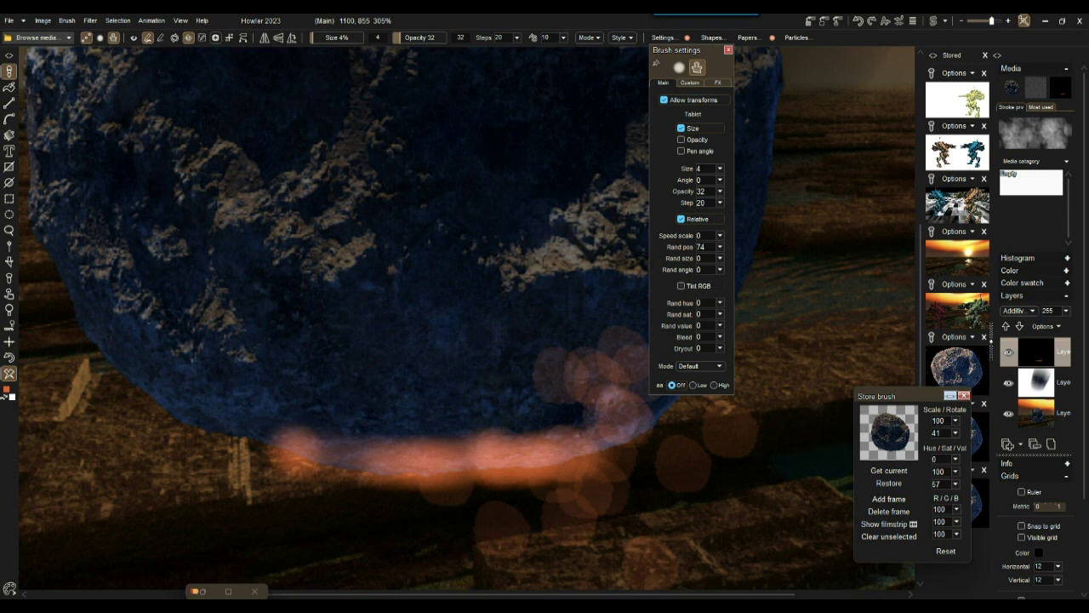
- Set the brush's random position to 12 and try another stroke from the lower-right edge towards the bottom
{"action": "left_click", "coordinate": [719, 246]}
{"action": "left_click_drag", "start_coordinate": [711, 261], "coordinate": [662, 260]}
{"action": "mouse_move", "coordinate": [668, 400]}
{"action": "left_mouse_down"}
{"action": "mouse_move", "coordinate": [608, 409]}
{"action": "mouse_move", "coordinate": [510, 494]}
{"action": "left_mouse_up"}
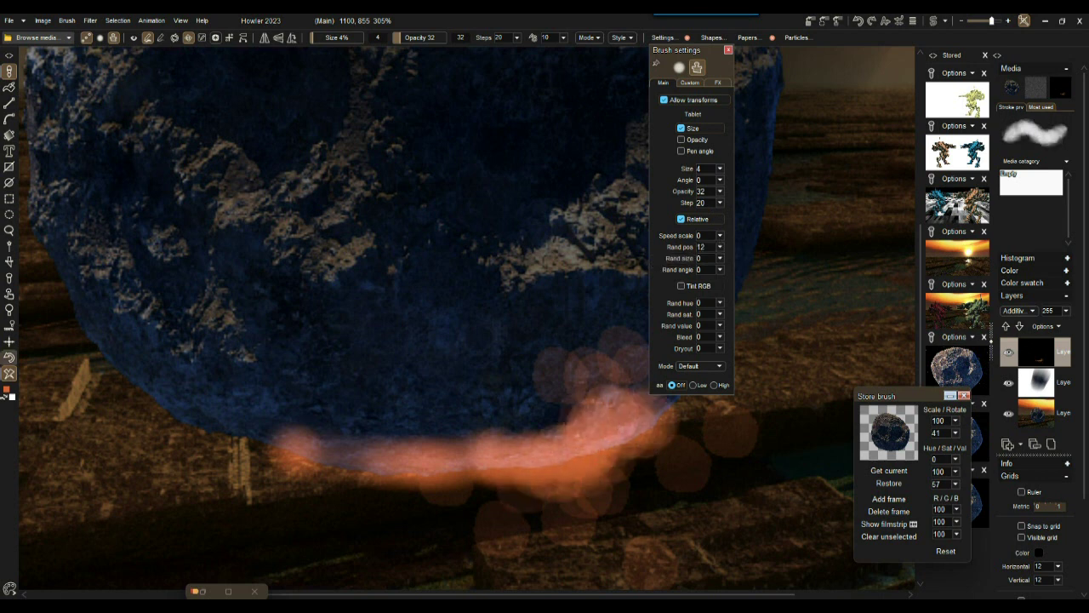
- Undo the three orange test strokes and repaint a faint glow along the asteroid's lower edge at brush opacity 2
{"action": "key", "text": "ctrl+z"}
{"action": "key", "text": "ctrl+z"}
{"action": "key", "text": "ctrl+z"}
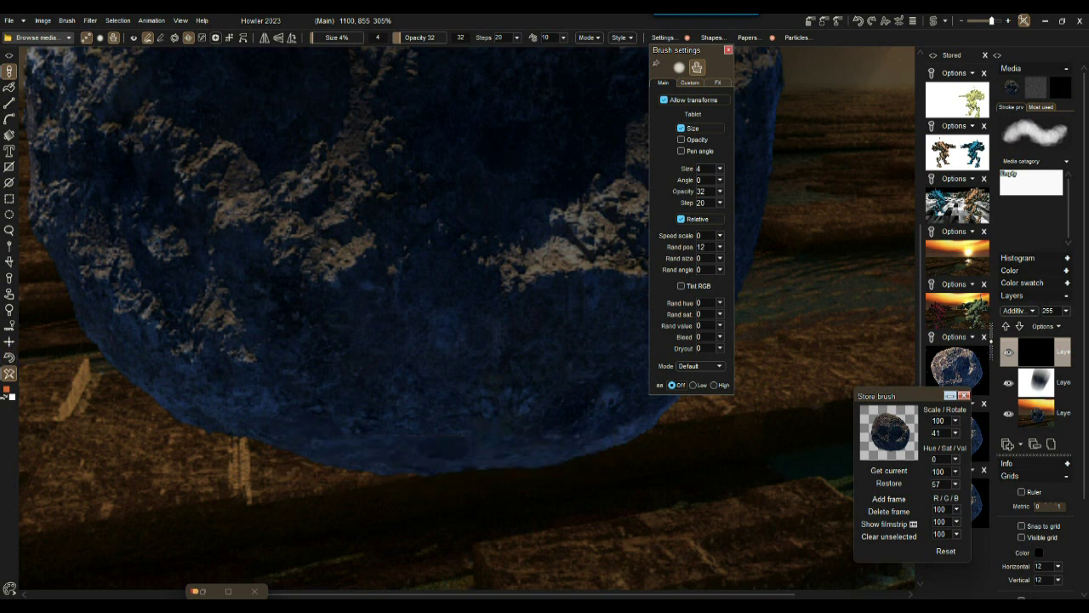
{"action": "left_click_drag", "start_coordinate": [408, 37], "coordinate": [395, 37]}
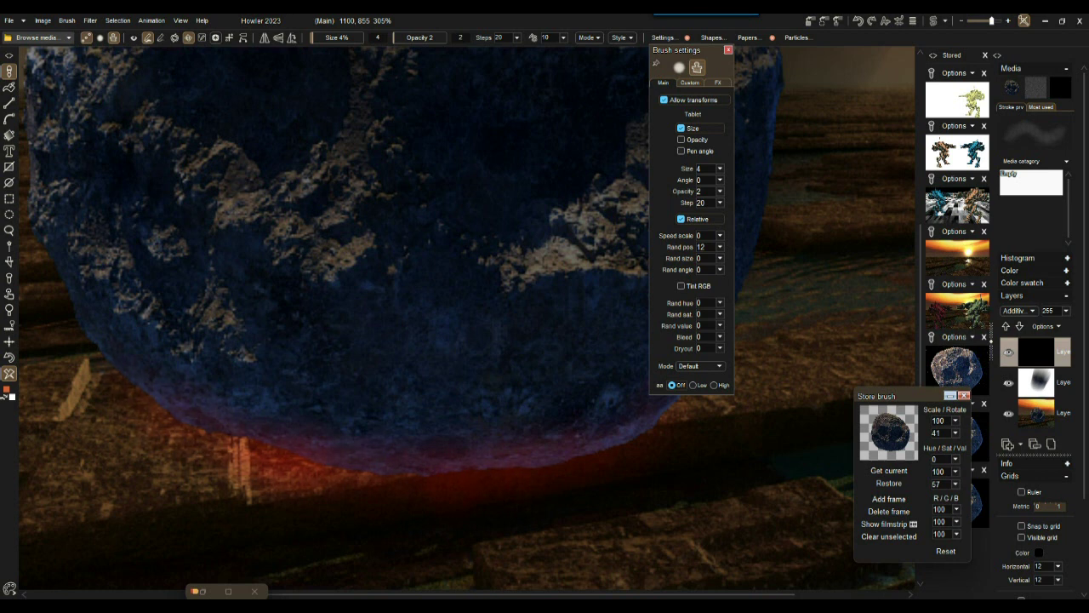
- Change the painting colour to purple (170, 60, 210) and brush it over the glow along the asteroid's lower edge
{"action": "left_click", "coordinate": [6, 391]}
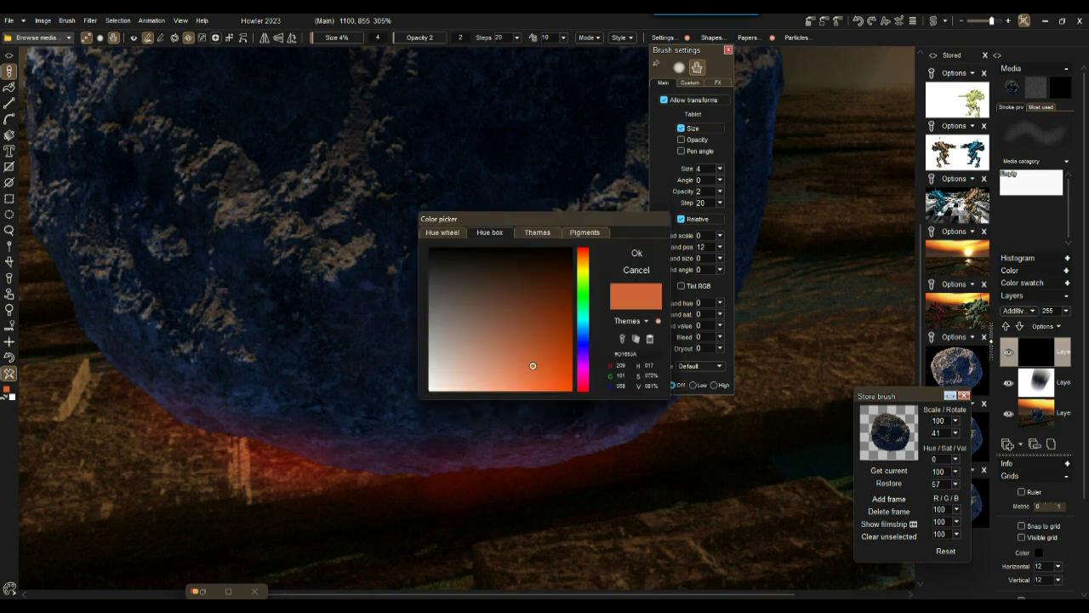
{"action": "left_click", "coordinate": [584, 361]}
{"action": "left_click_drag", "start_coordinate": [532, 366], "coordinate": [532, 367]}
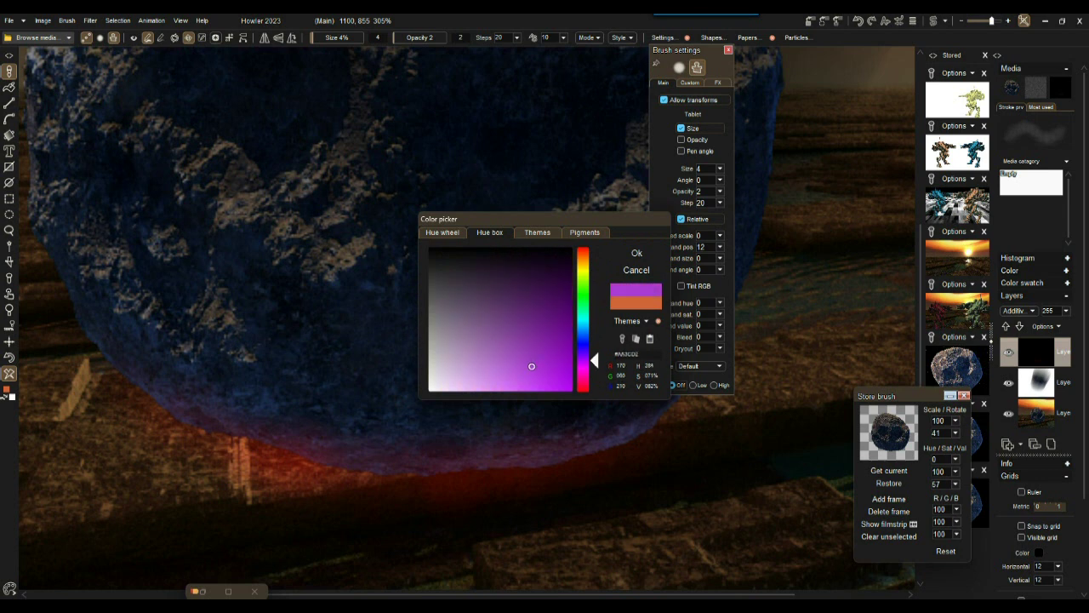
{"action": "left_click", "coordinate": [637, 253]}
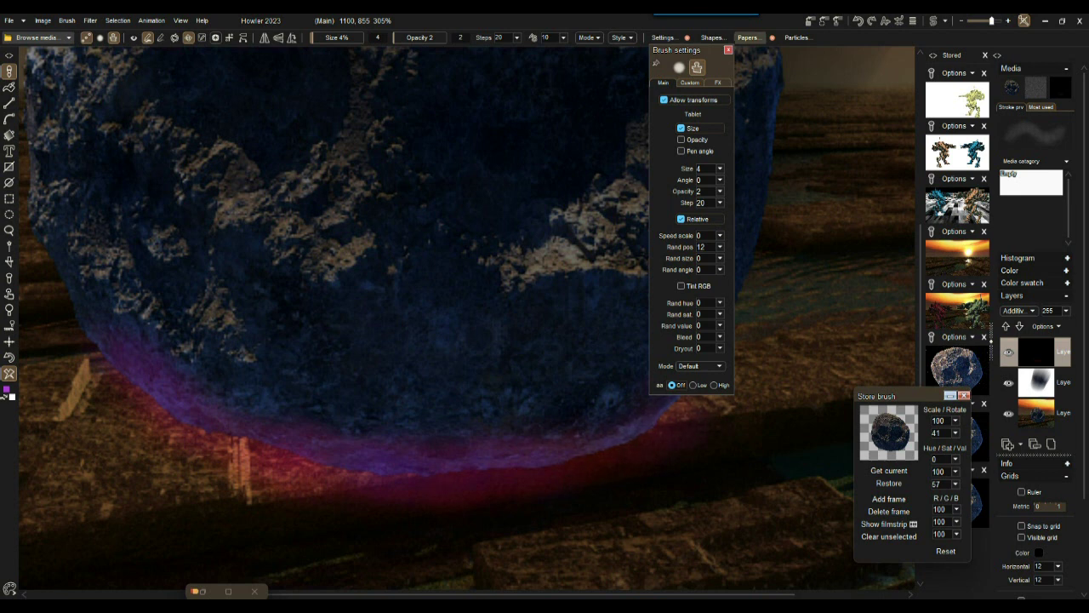
- Change the painting colour to pale purple (185, 153, 197), set the brush size to 3, and brush it over the asteroid's lower-edge glow
{"action": "left_click", "coordinate": [729, 50]}
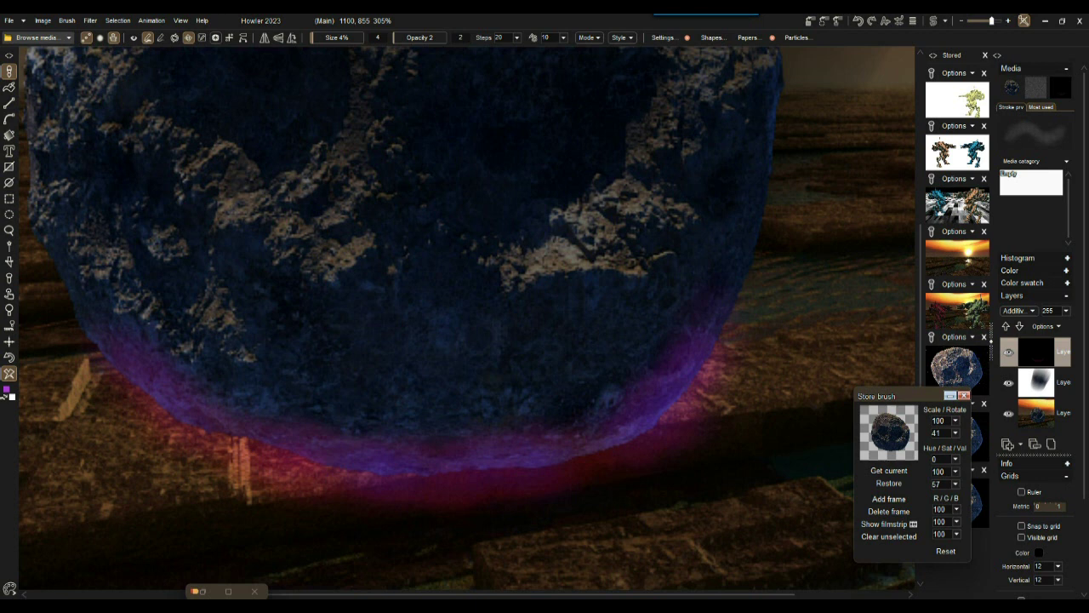
{"action": "left_click", "coordinate": [5, 393]}
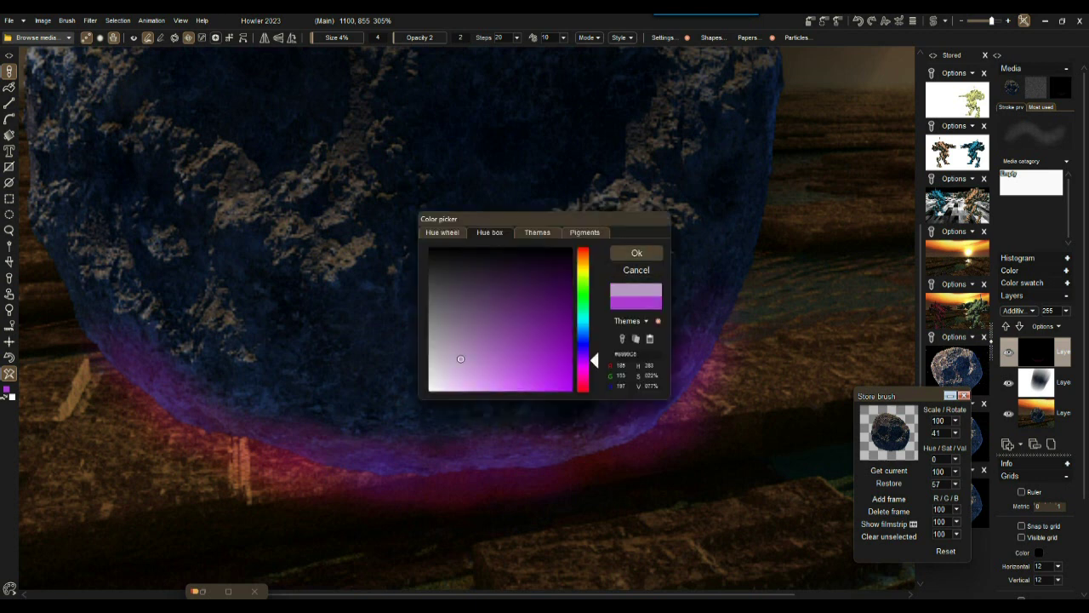
{"action": "left_click", "coordinate": [637, 252]}
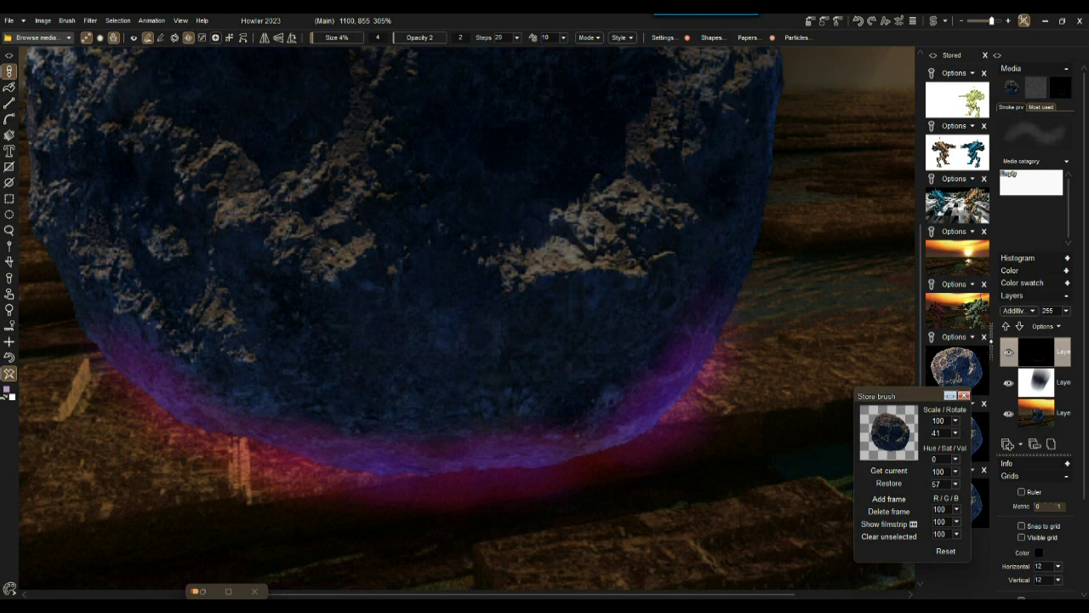
{"action": "key", "text": "["}
{"action": "left_click_drag", "start_coordinate": [380, 479], "coordinate": [510, 482]}
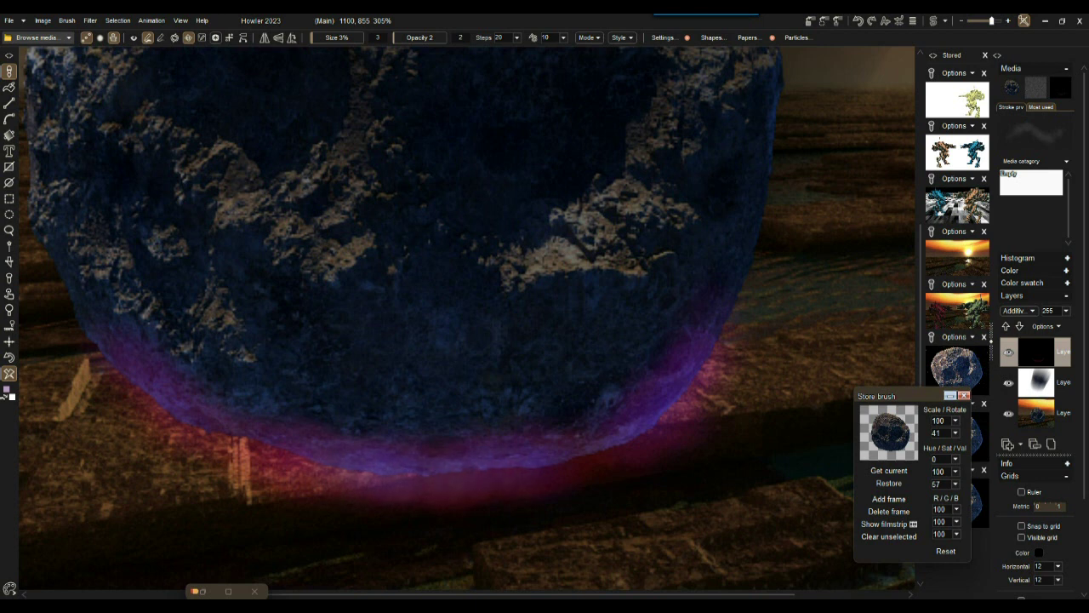
{"action": "left_click_drag", "start_coordinate": [226, 433], "coordinate": [226, 450]}
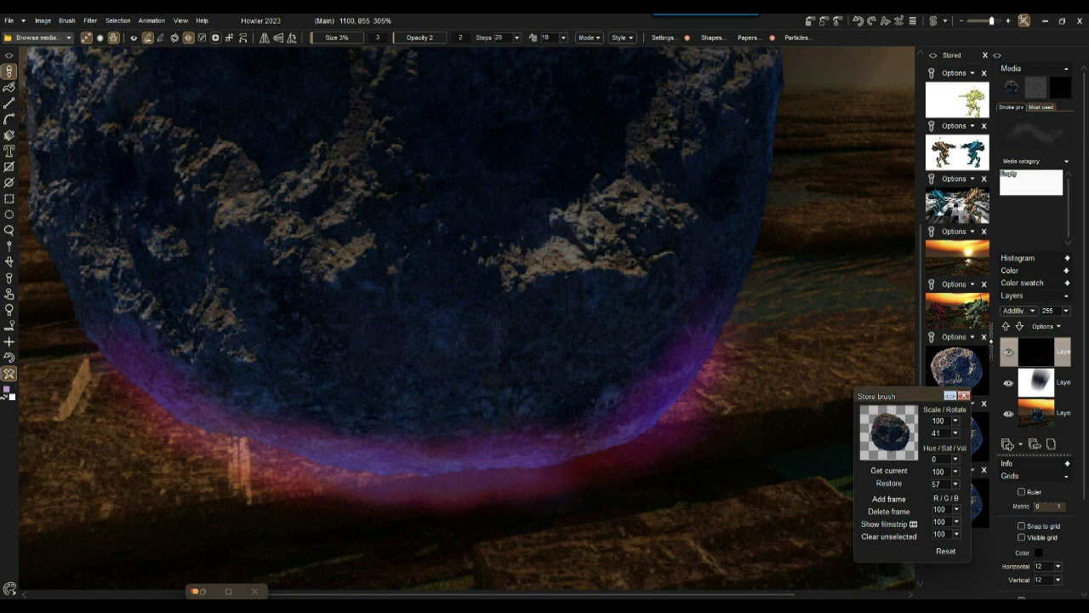
{"action": "left_click_drag", "start_coordinate": [688, 369], "coordinate": [707, 354]}
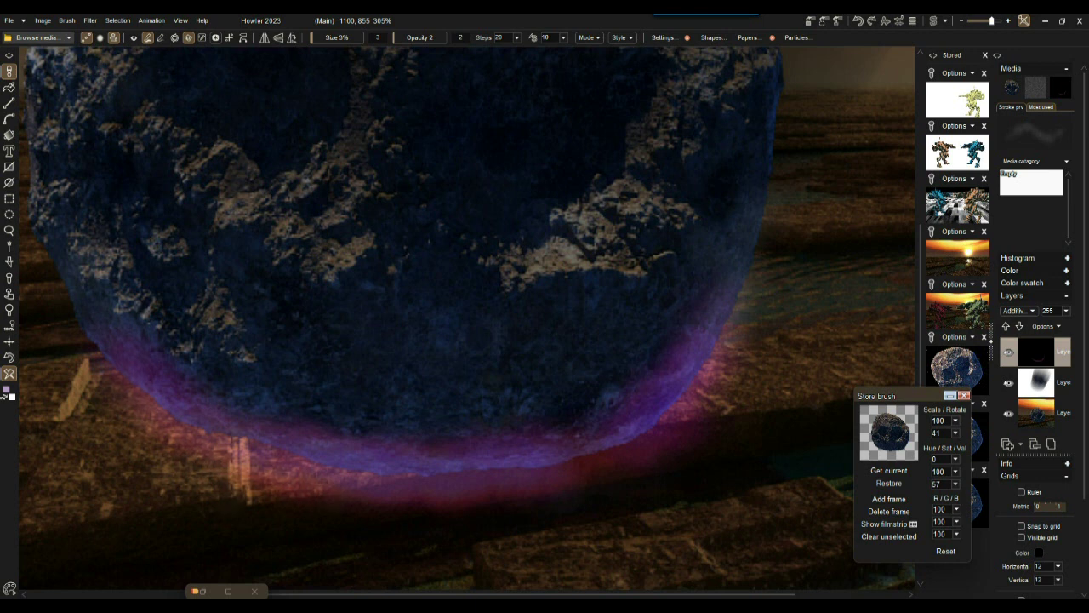
{"action": "left_click", "coordinate": [400, 38]}
{"action": "left_click_drag", "start_coordinate": [313, 447], "coordinate": [434, 469]}
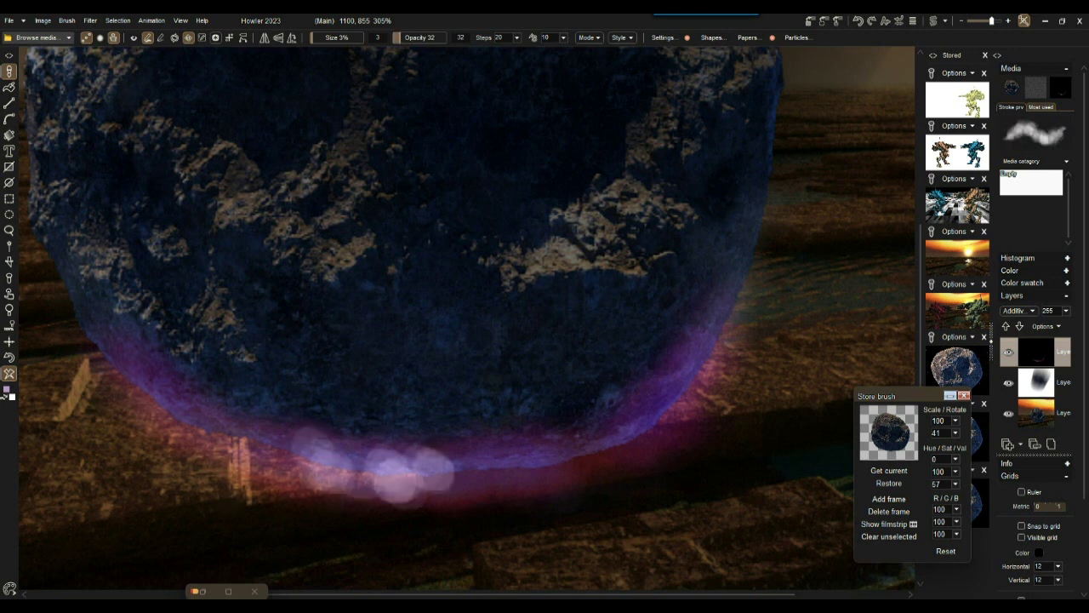
{"action": "key", "text": "ctrl+z"}
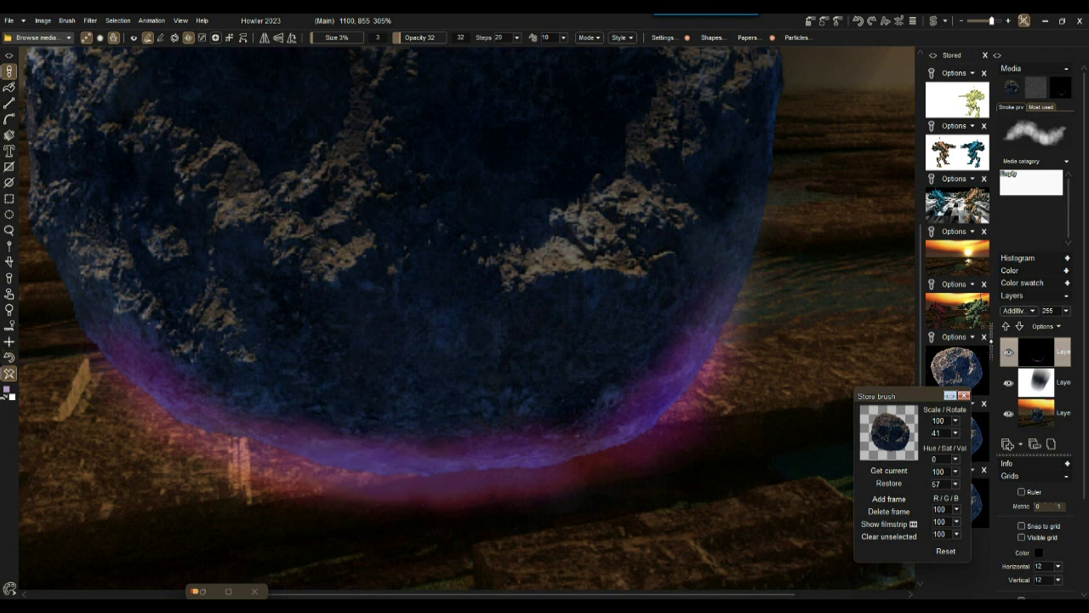
- Set the brush opacity to 10 and paint a brighter pale purple glow along the asteroid's whole lower edge
{"action": "key", "text": "1"}
{"action": "key", "text": "0"}
{"action": "mouse_move", "coordinate": [290, 447]}
{"action": "left_mouse_down"}
{"action": "mouse_move", "coordinate": [463, 475]}
{"action": "mouse_move", "coordinate": [625, 449]}
{"action": "mouse_move", "coordinate": [664, 382]}
{"action": "mouse_move", "coordinate": [267, 468]}
{"action": "mouse_move", "coordinate": [192, 422]}
{"action": "mouse_move", "coordinate": [289, 453]}
{"action": "mouse_move", "coordinate": [659, 400]}
{"action": "mouse_move", "coordinate": [497, 449]}
{"action": "left_mouse_up"}
- Apply a short, vertical motion blur to the glow layer
{"action": "left_click", "coordinate": [89, 20]}
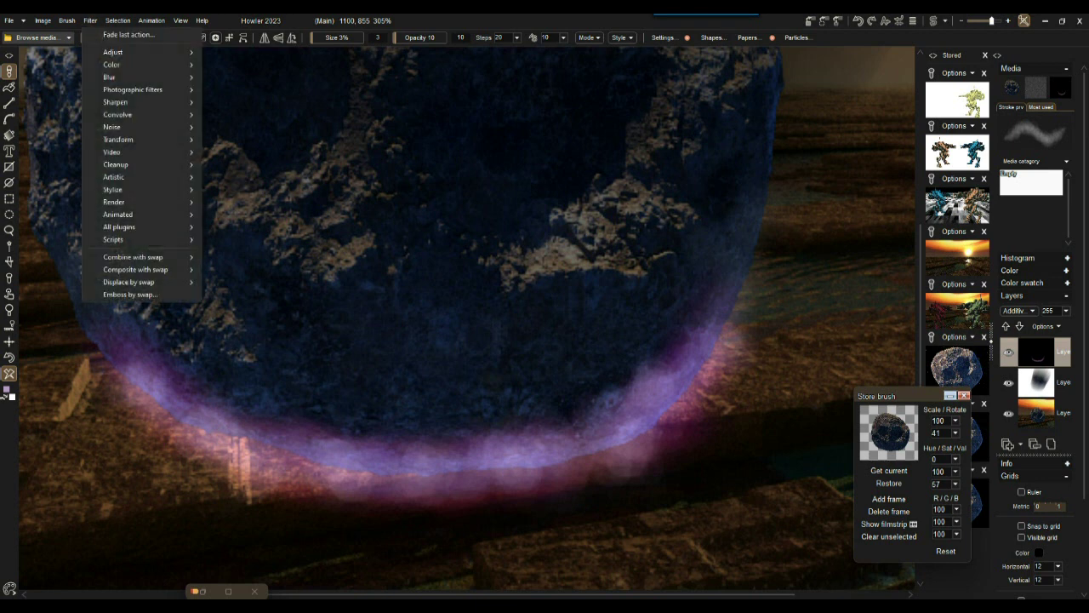
{"action": "mouse_move", "coordinate": [136, 76]}
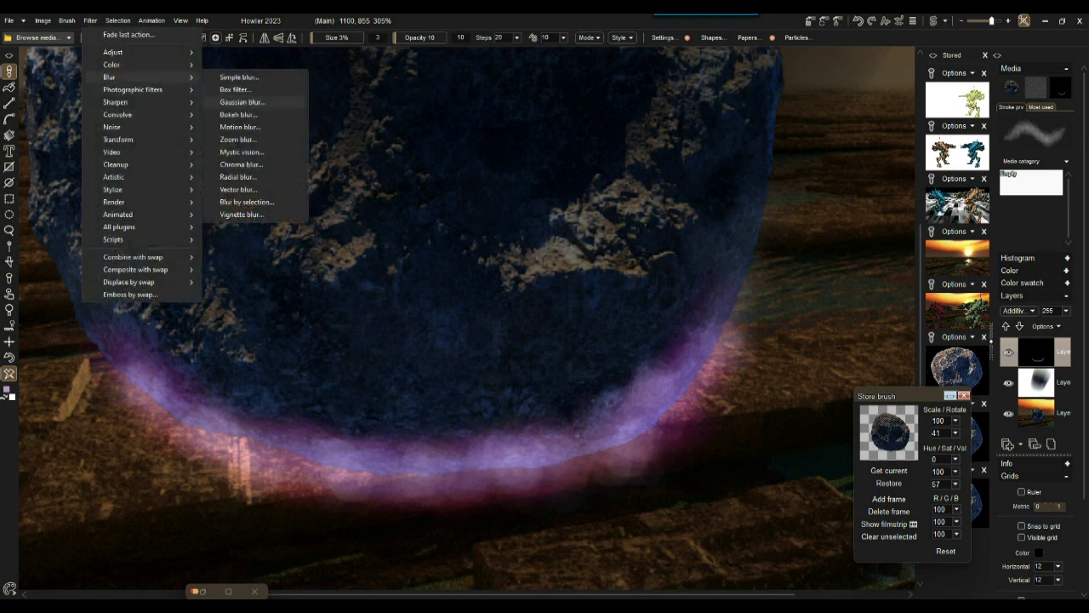
{"action": "left_click", "coordinate": [240, 127]}
{"action": "mouse_move", "coordinate": [545, 315]}
{"action": "left_mouse_down"}
{"action": "mouse_move", "coordinate": [550, 351]}
{"action": "mouse_move", "coordinate": [553, 305]}
{"action": "mouse_move", "coordinate": [547, 316]}
{"action": "mouse_move", "coordinate": [587, 309]}
{"action": "mouse_move", "coordinate": [518, 341]}
{"action": "mouse_move", "coordinate": [533, 319]}
{"action": "mouse_move", "coordinate": [524, 331]}
{"action": "mouse_move", "coordinate": [545, 324]}
{"action": "left_mouse_up"}
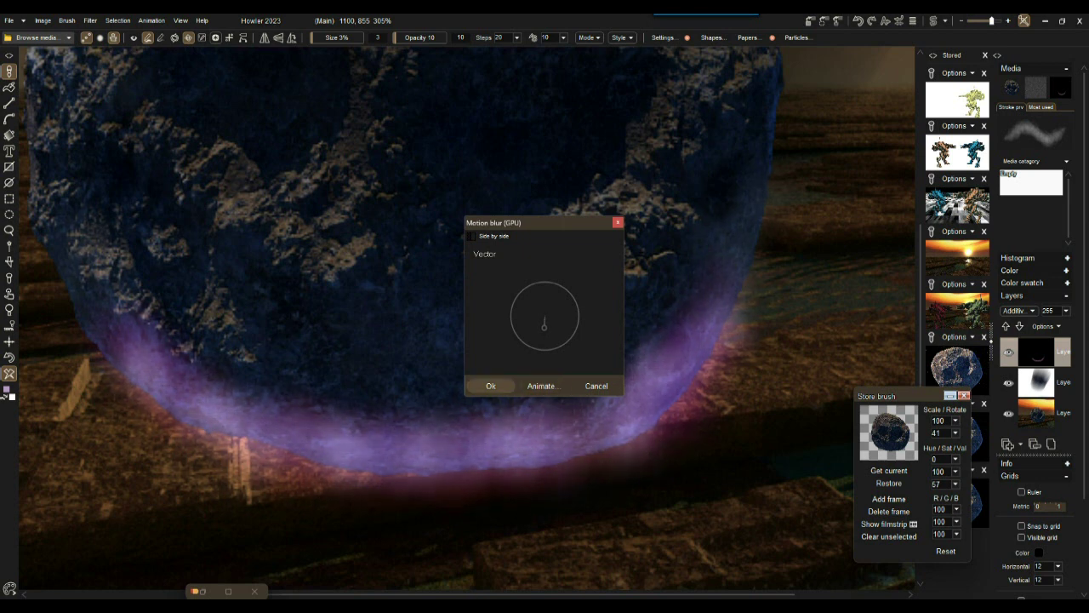
{"action": "left_click", "coordinate": [491, 386]}
- Shift the glow layer's pixels by 1 in X and 9 in Y
{"action": "left_click", "coordinate": [89, 21]}
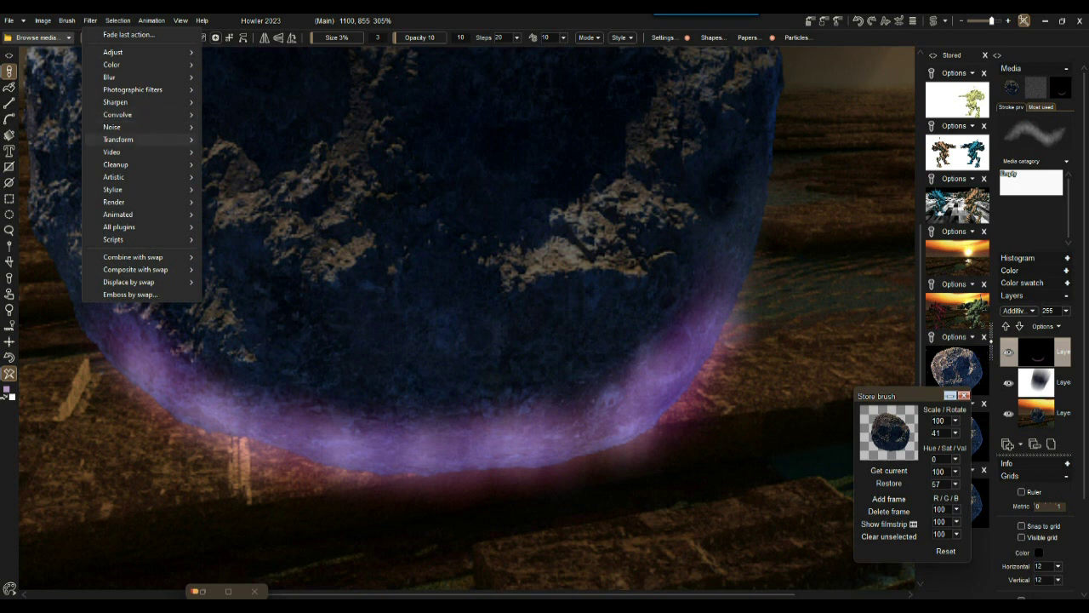
{"action": "mouse_move", "coordinate": [140, 139]}
{"action": "left_click", "coordinate": [228, 151]}
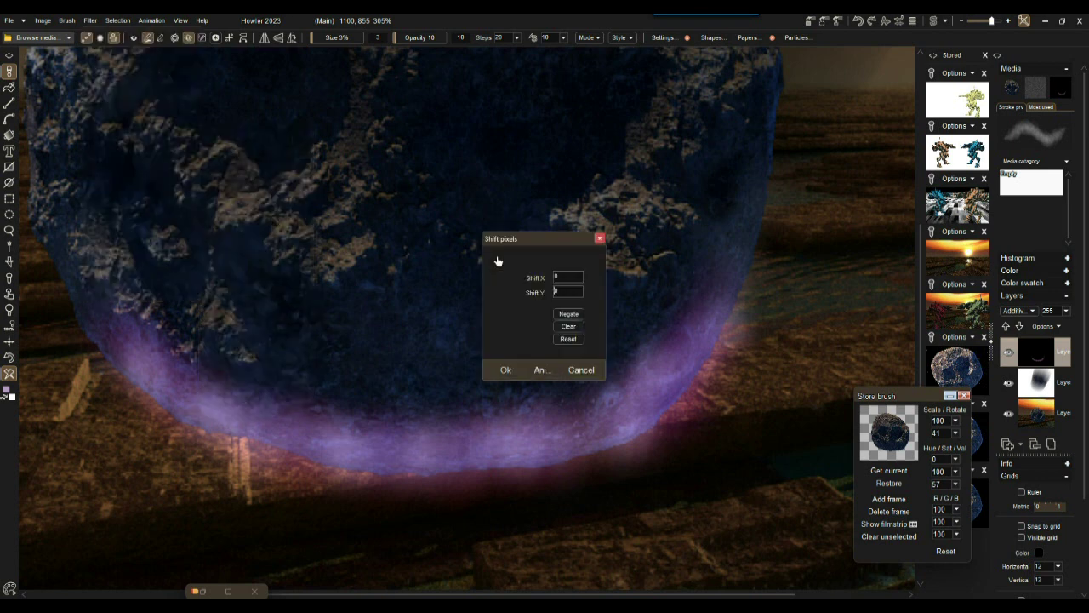
{"action": "left_click_drag", "start_coordinate": [499, 262], "coordinate": [500, 268]}
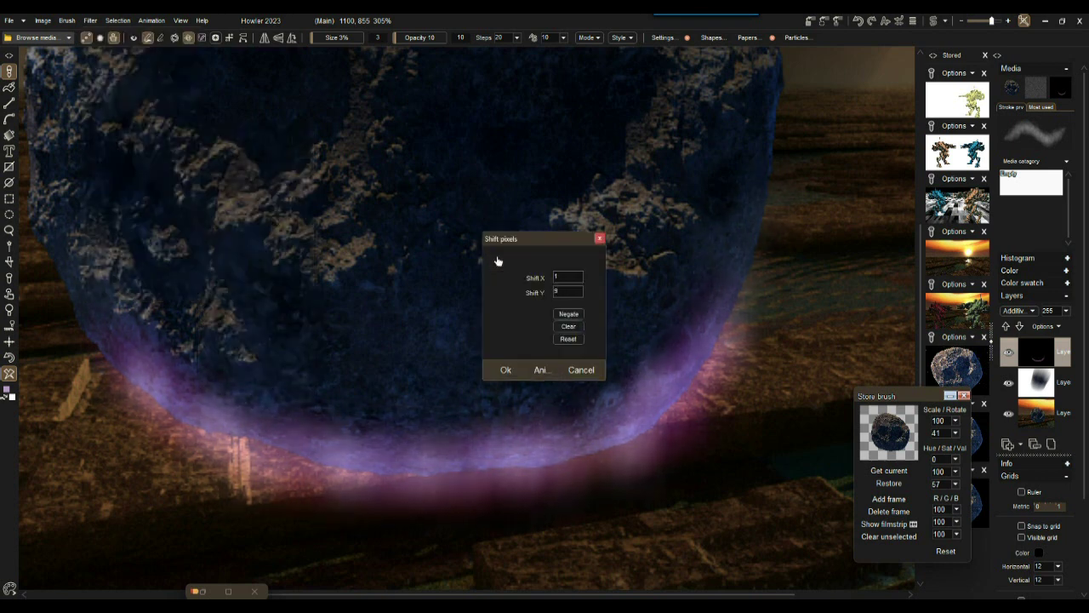
{"action": "left_click", "coordinate": [505, 369]}
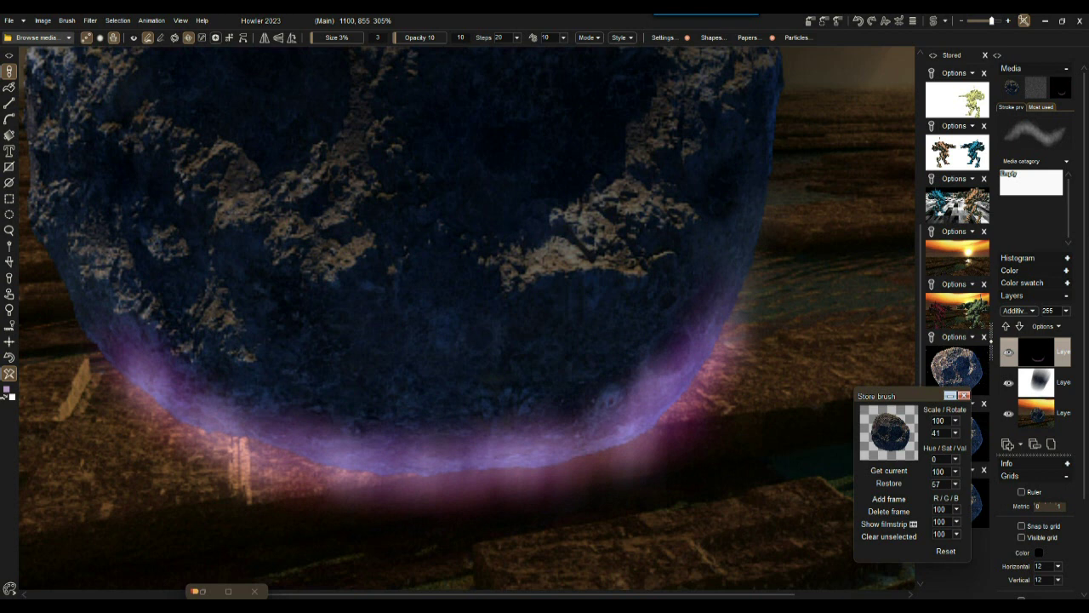
{"action": "left_click", "coordinate": [89, 20]}
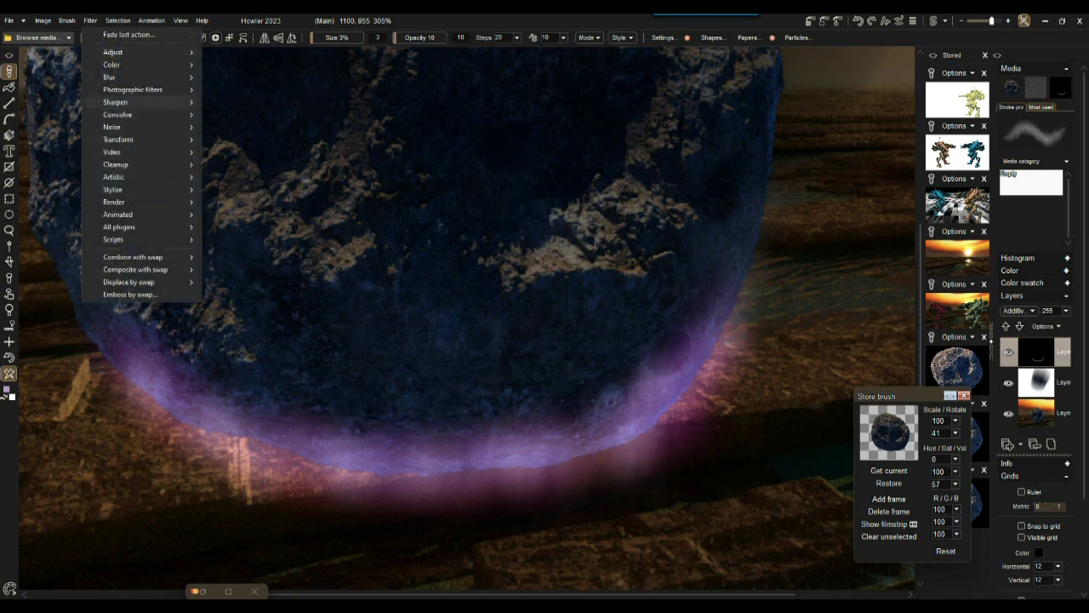
{"action": "mouse_move", "coordinate": [110, 77]}
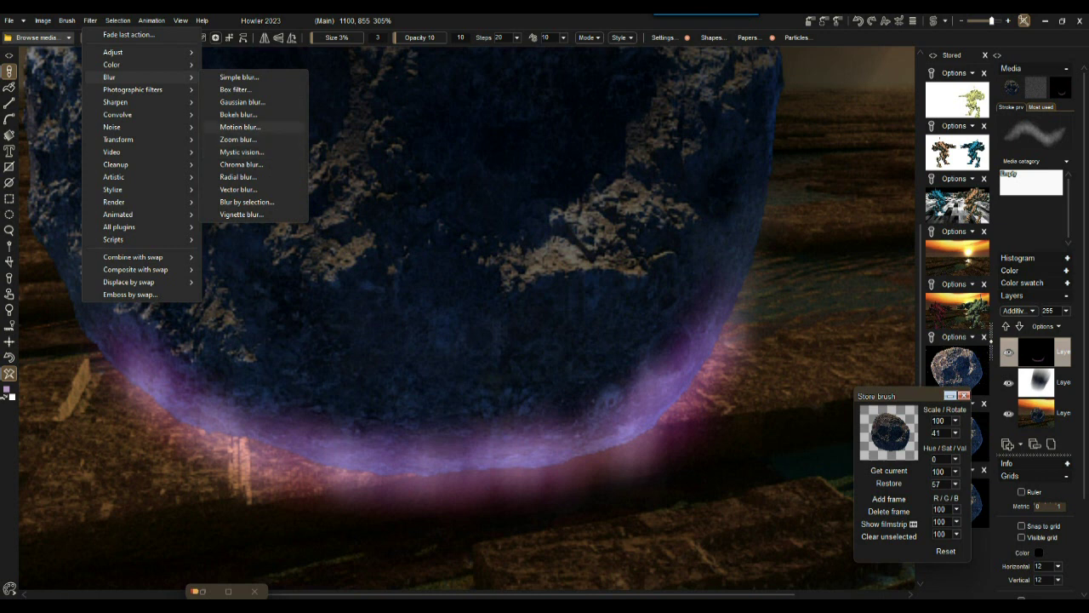
{"action": "left_click", "coordinate": [240, 126]}
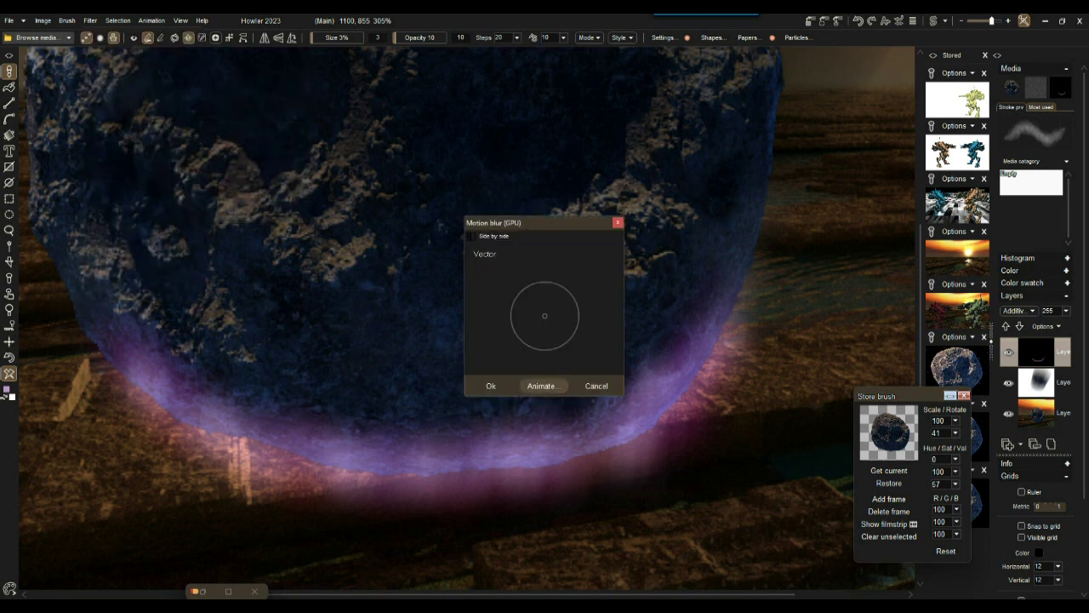
{"action": "left_click_drag", "start_coordinate": [544, 316], "coordinate": [558, 321]}
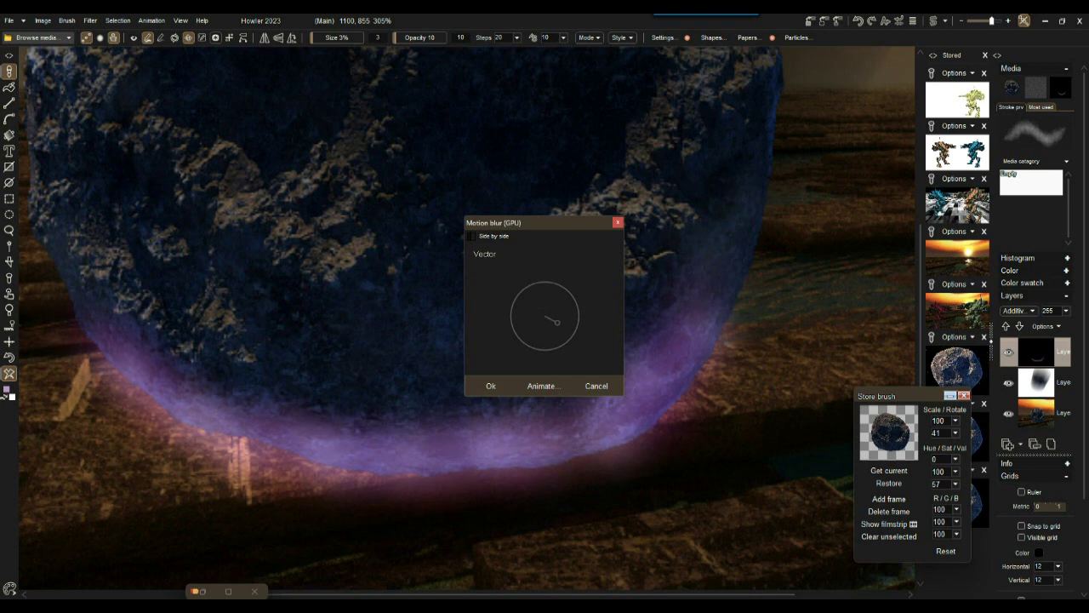
{"action": "left_click", "coordinate": [597, 386]}
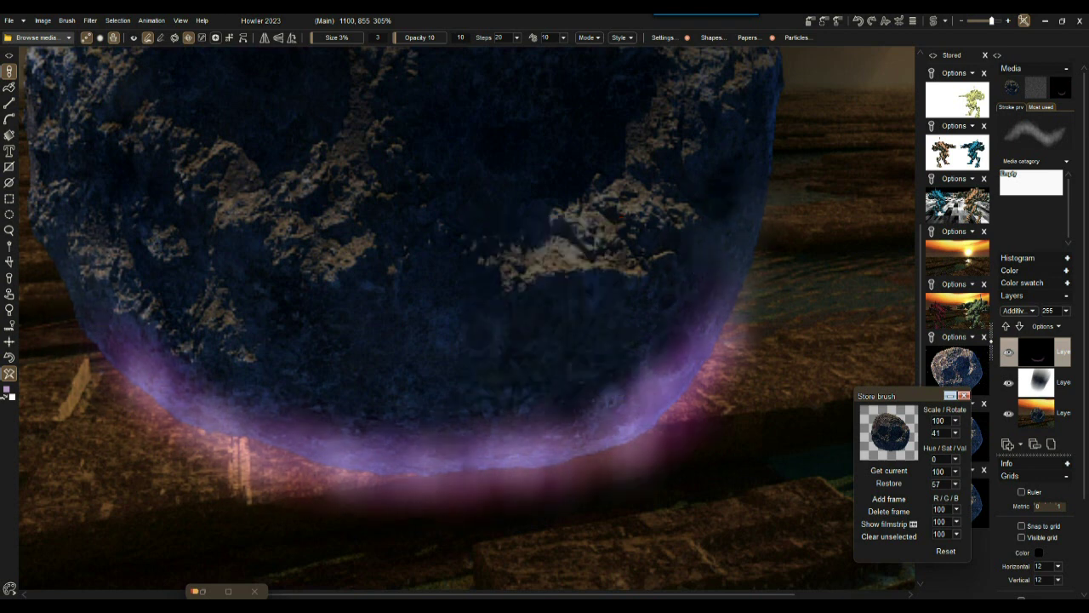
- Soften the glow layer with a slight bokeh blur
{"action": "left_click", "coordinate": [89, 21]}
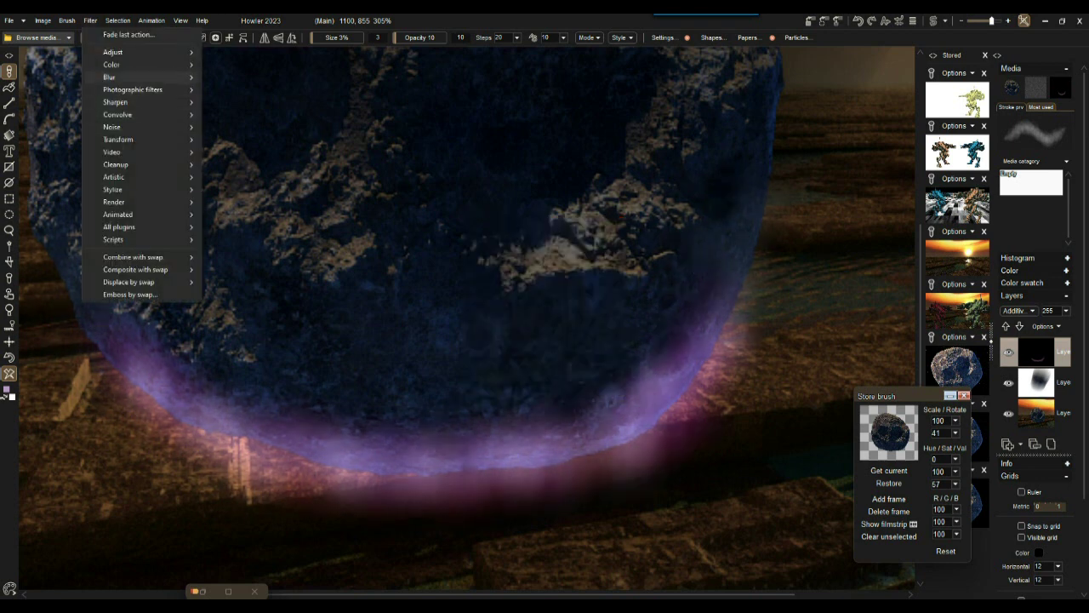
{"action": "mouse_move", "coordinate": [111, 77]}
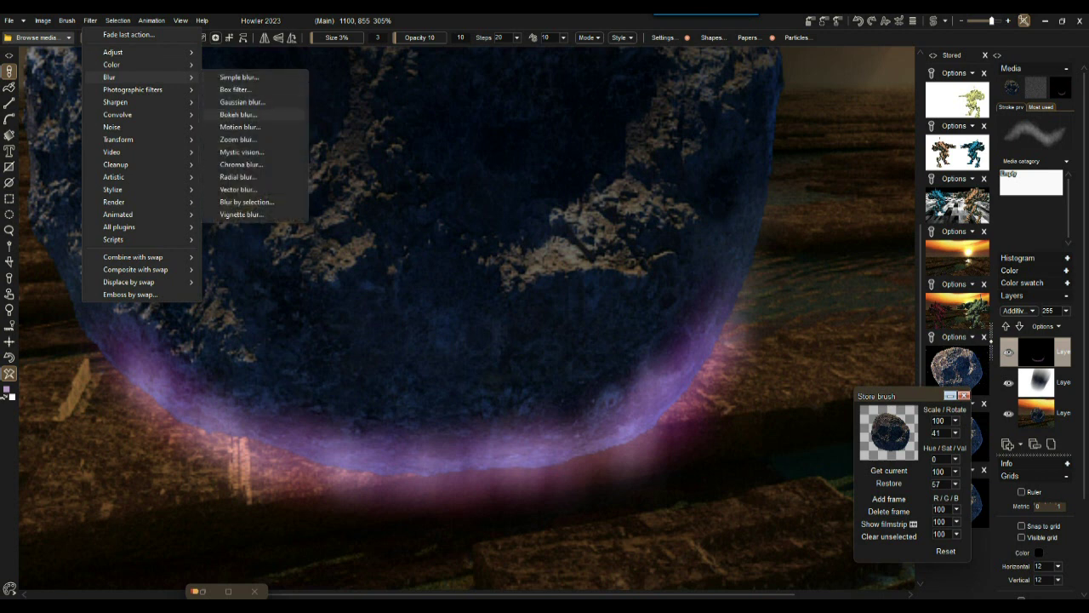
{"action": "left_click", "coordinate": [239, 114]}
{"action": "mouse_move", "coordinate": [565, 257]}
{"action": "left_mouse_down"}
{"action": "mouse_move", "coordinate": [600, 257]}
{"action": "mouse_move", "coordinate": [563, 257]}
{"action": "mouse_move", "coordinate": [578, 257]}
{"action": "left_mouse_up"}
{"action": "left_click", "coordinate": [470, 383]}
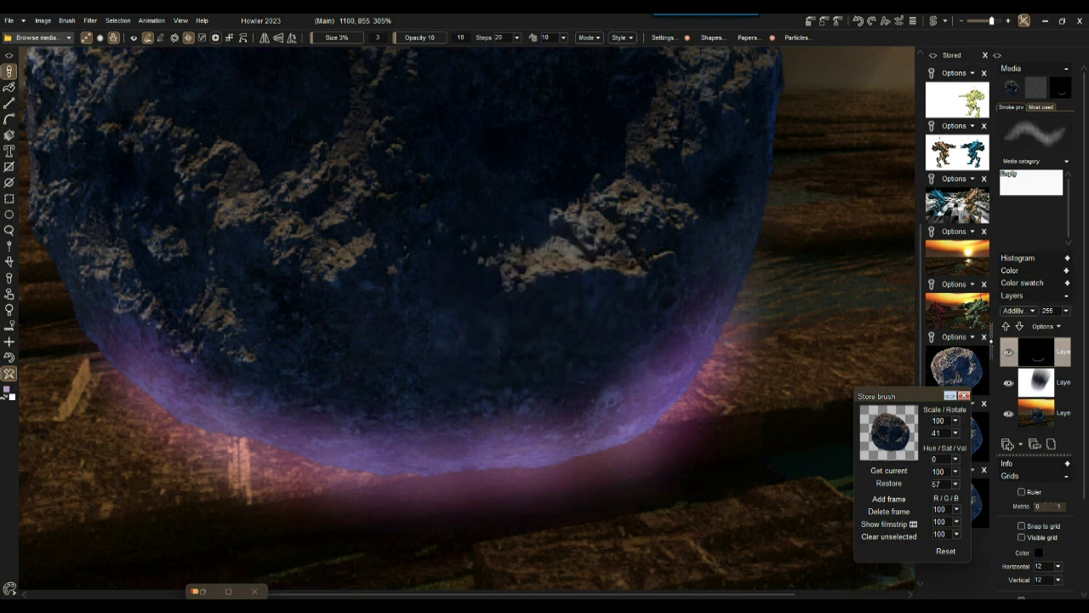
- Store a copy of the glow layer's image among the stored images
{"action": "scroll", "coordinate": [470, 379], "scroll_direction": "down", "scroll_amount": 10}
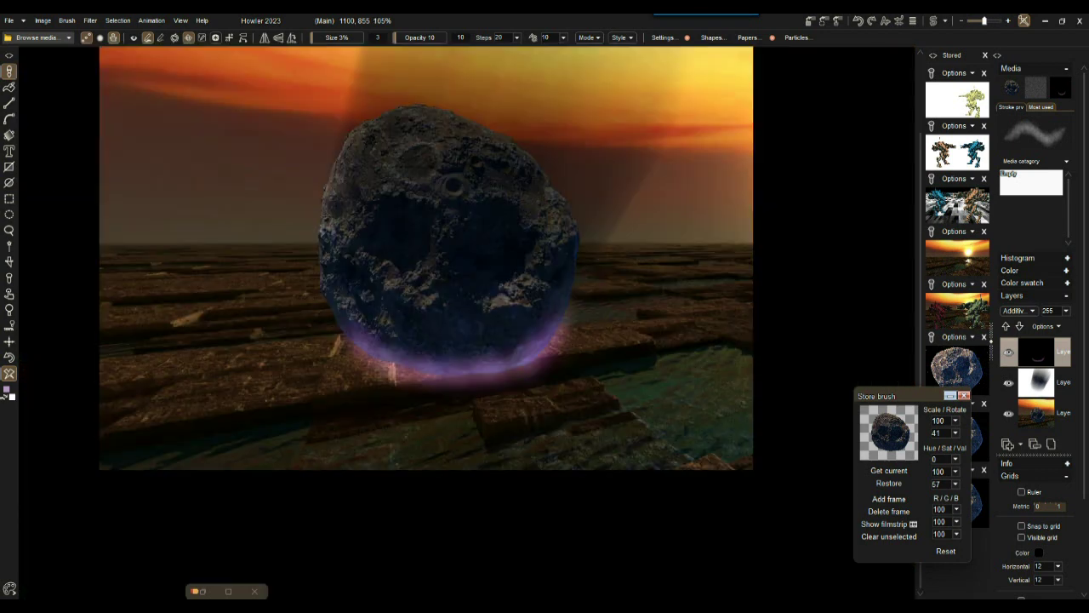
{"action": "scroll", "coordinate": [469, 320], "scroll_direction": "up", "scroll_amount": 2}
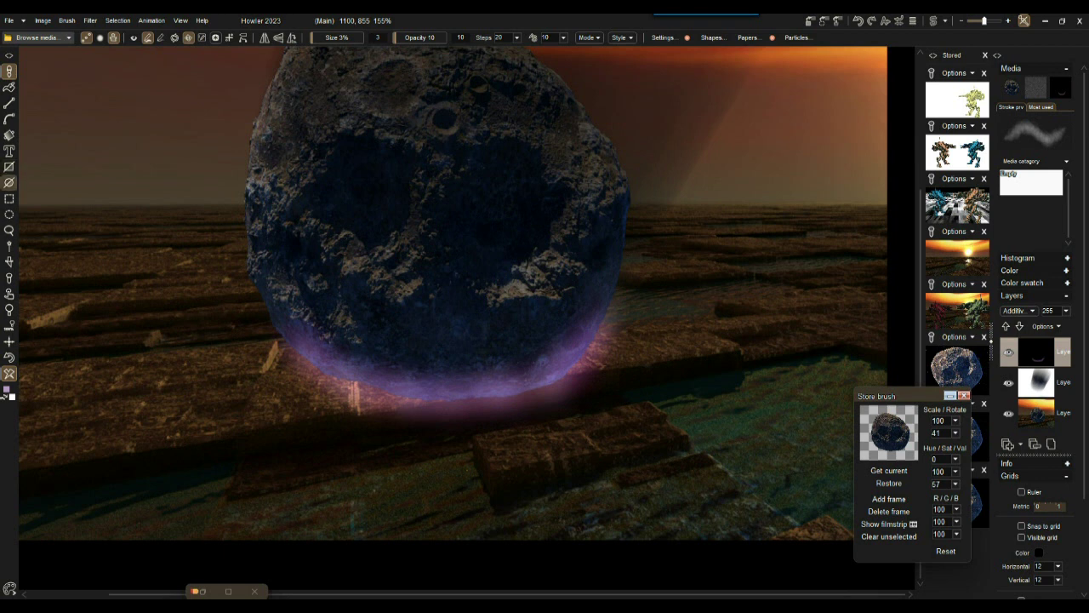
{"action": "left_click", "coordinate": [8, 135]}
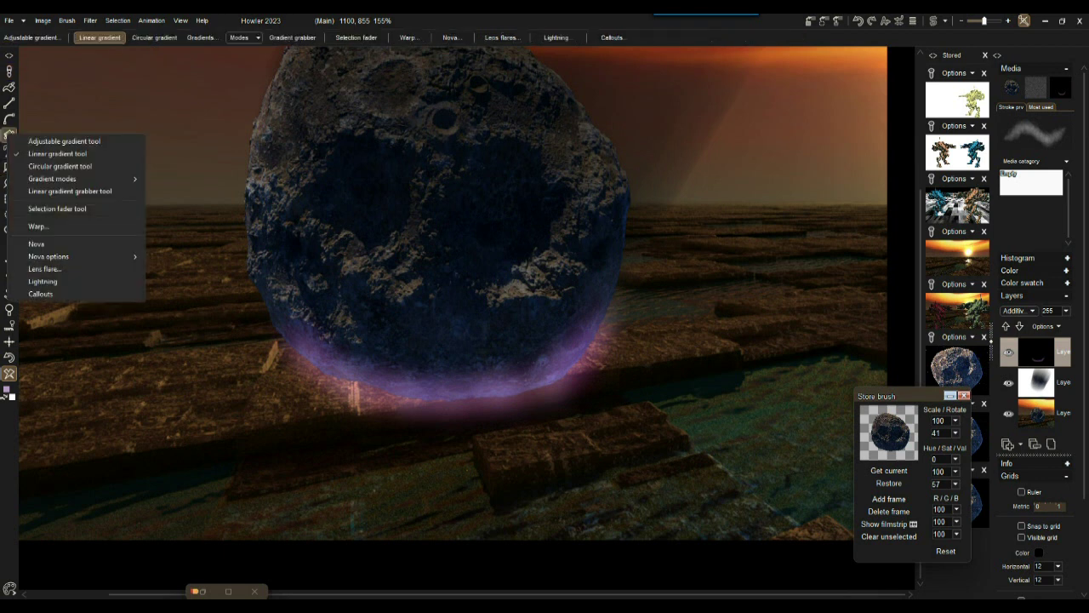
{"action": "left_click", "coordinate": [811, 21]}
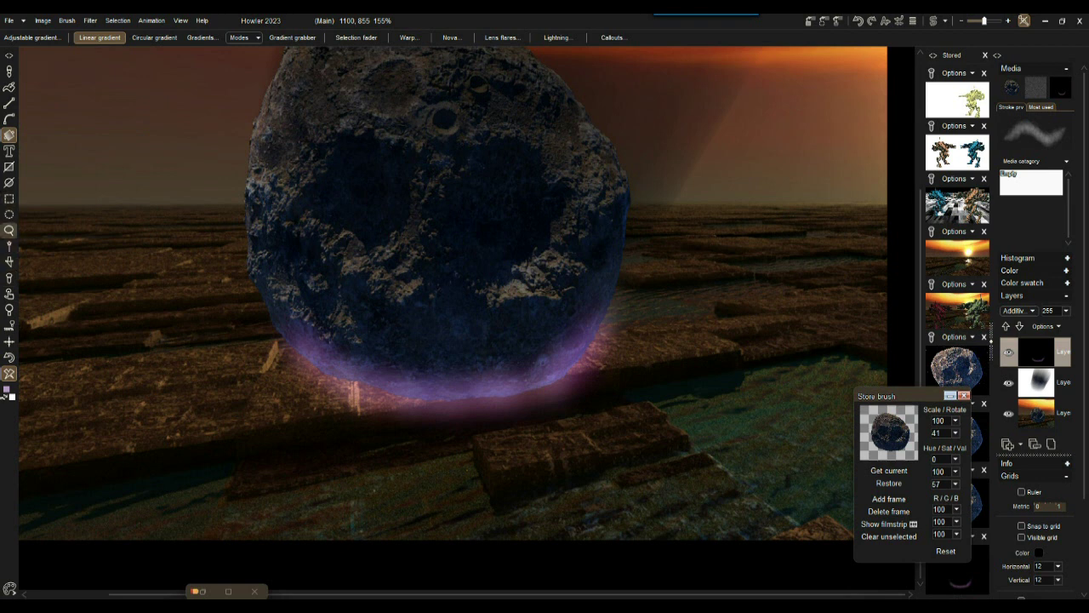
- Choose the pink star lens flare preset and place small flares at several spots along the asteroid's glowing lower edge
{"action": "left_click", "coordinate": [8, 134]}
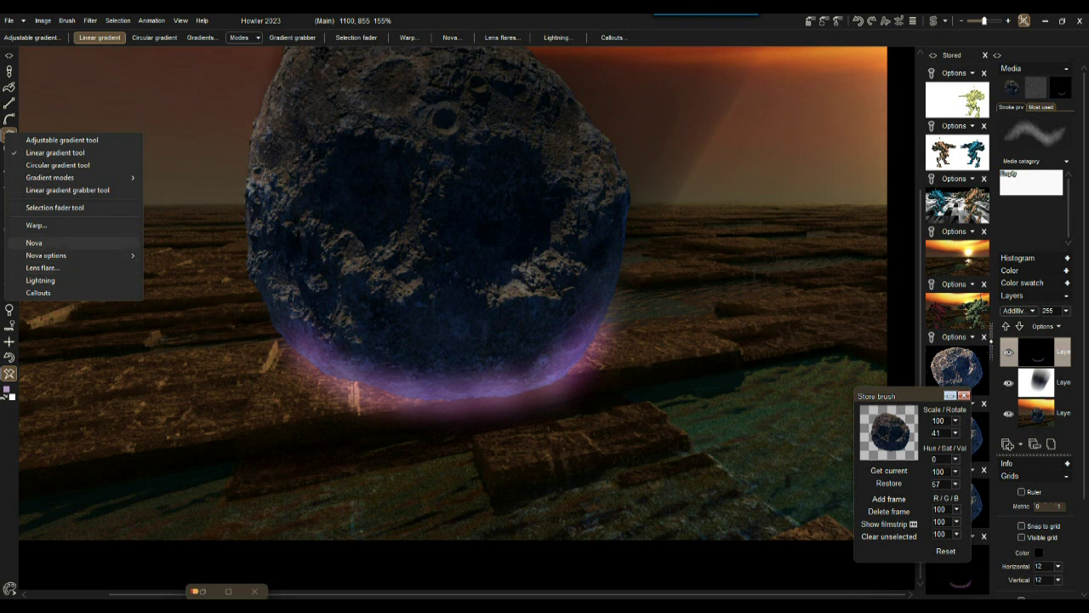
{"action": "left_click", "coordinate": [43, 267]}
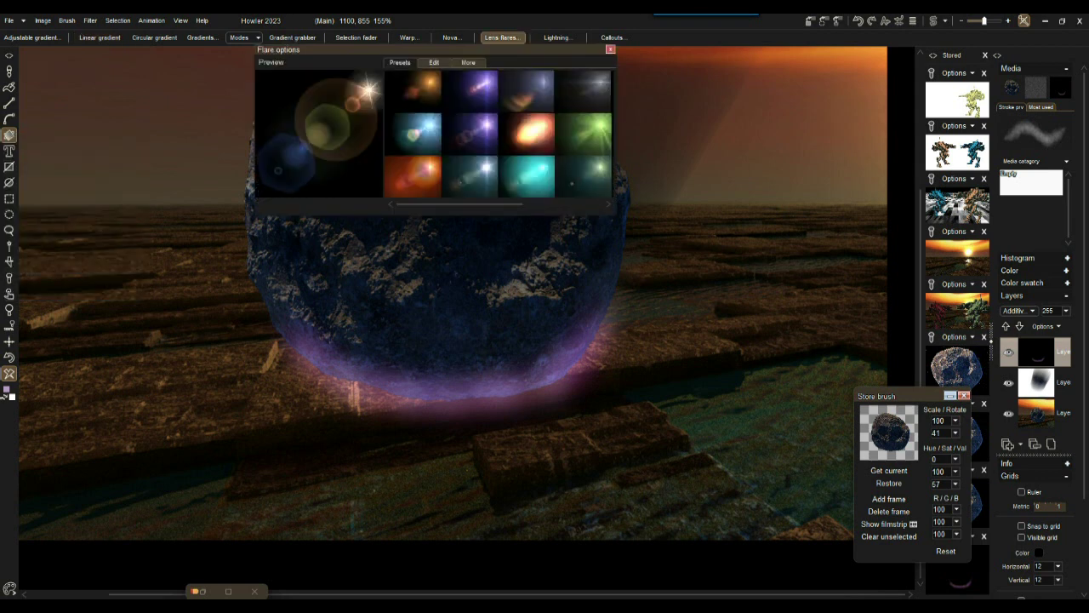
{"action": "left_click_drag", "start_coordinate": [426, 50], "coordinate": [206, 398]}
{"action": "left_click_drag", "start_coordinate": [241, 553], "coordinate": [289, 553]}
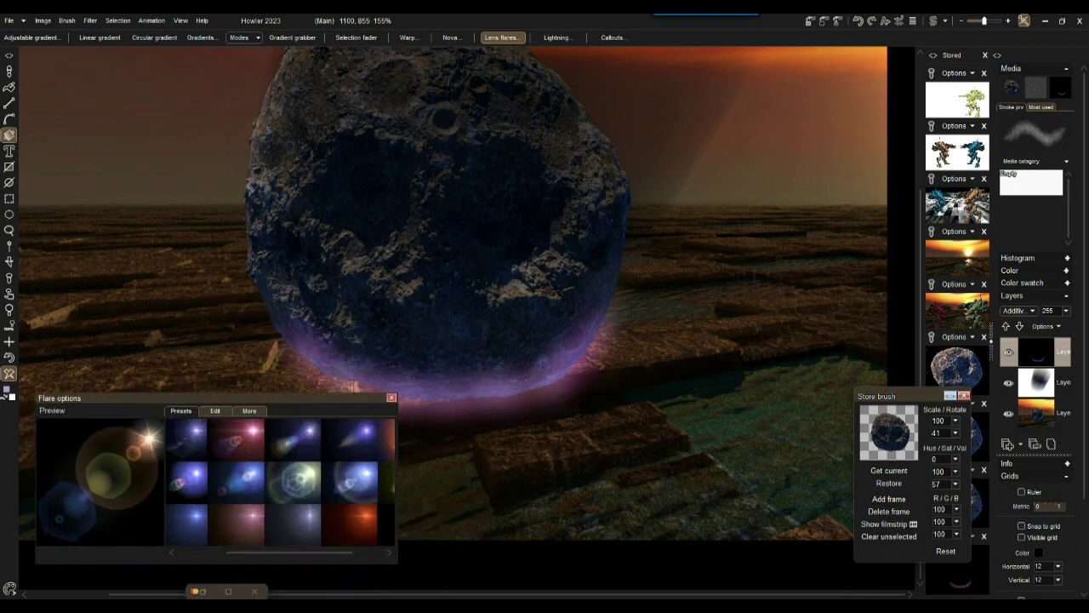
{"action": "left_click", "coordinate": [237, 524]}
{"action": "left_click_drag", "start_coordinate": [511, 394], "coordinate": [568, 378]}
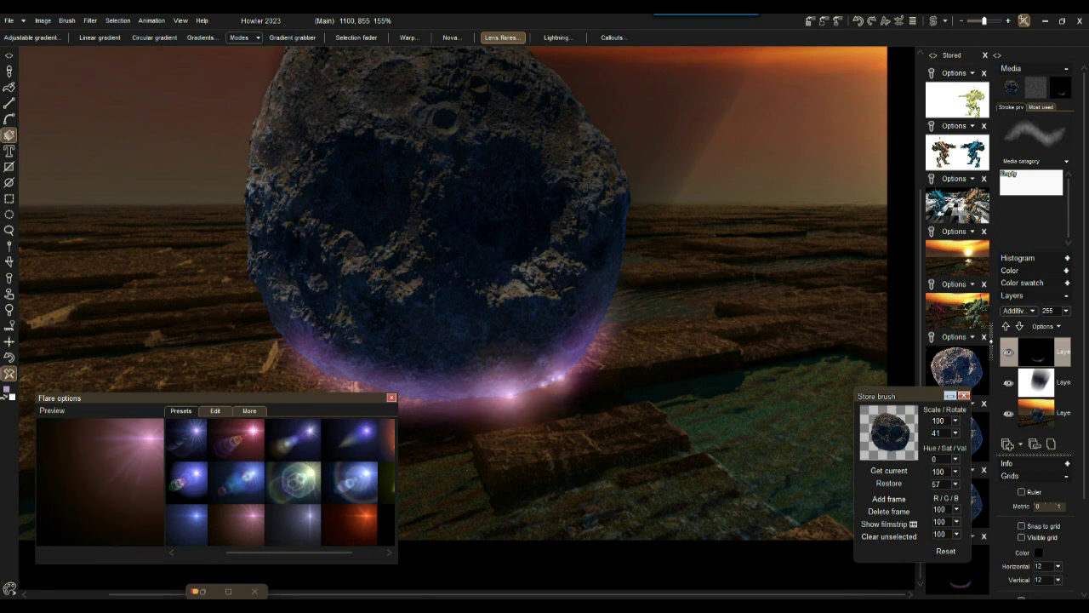
{"action": "left_click_drag", "start_coordinate": [440, 396], "coordinate": [447, 397]}
{"action": "left_click_drag", "start_coordinate": [350, 384], "coordinate": [361, 385]}
{"action": "left_click_drag", "start_coordinate": [320, 363], "coordinate": [327, 363]}
- Place a larger red-orange flare at the asteroid's bottom centre and a small blue flare on its lower-left edge
{"action": "left_click", "coordinate": [350, 524]}
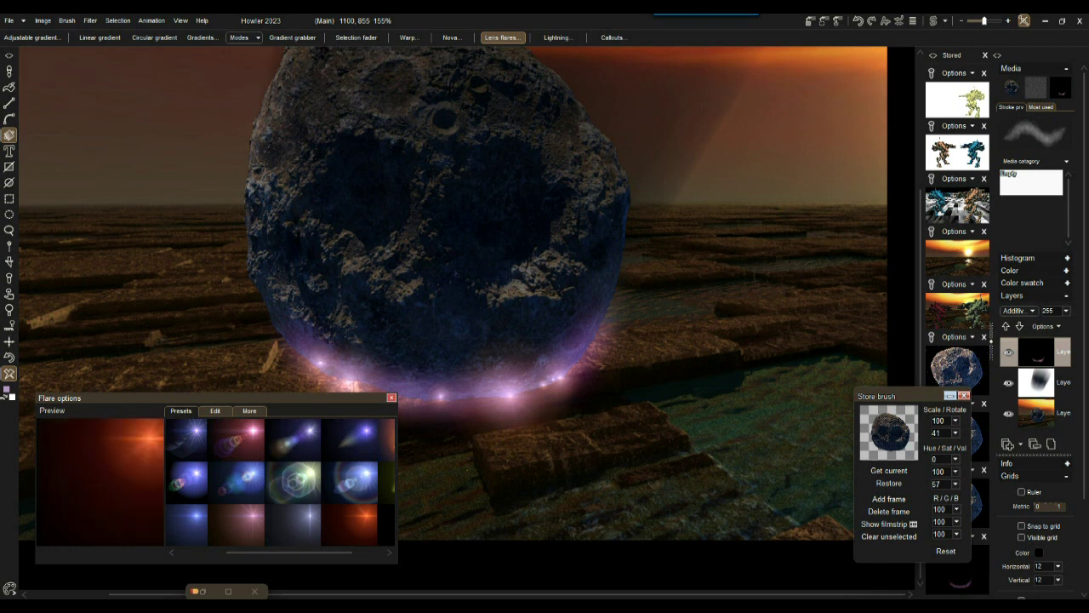
{"action": "left_click_drag", "start_coordinate": [411, 398], "coordinate": [441, 401]}
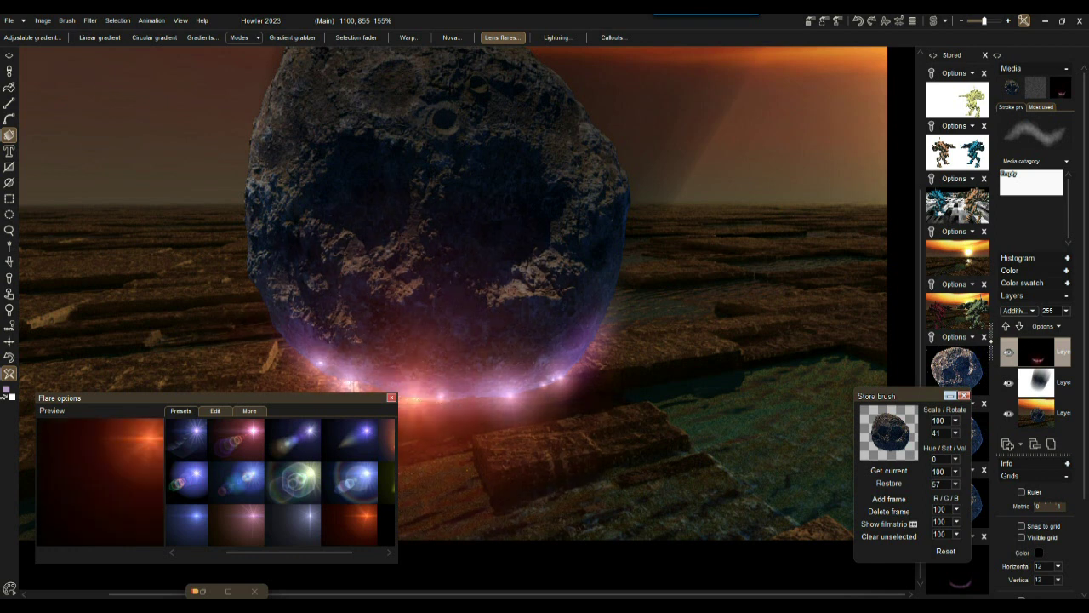
{"action": "scroll", "coordinate": [472, 321], "scroll_direction": "down", "scroll_amount": 5}
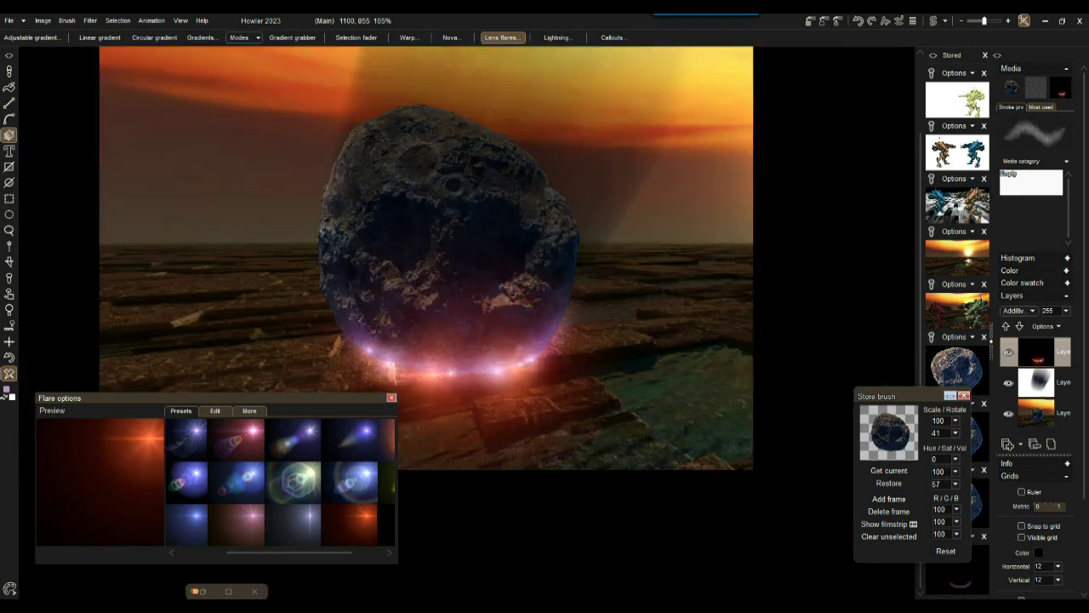
{"action": "left_click", "coordinate": [186, 524]}
{"action": "left_click", "coordinate": [355, 347]}
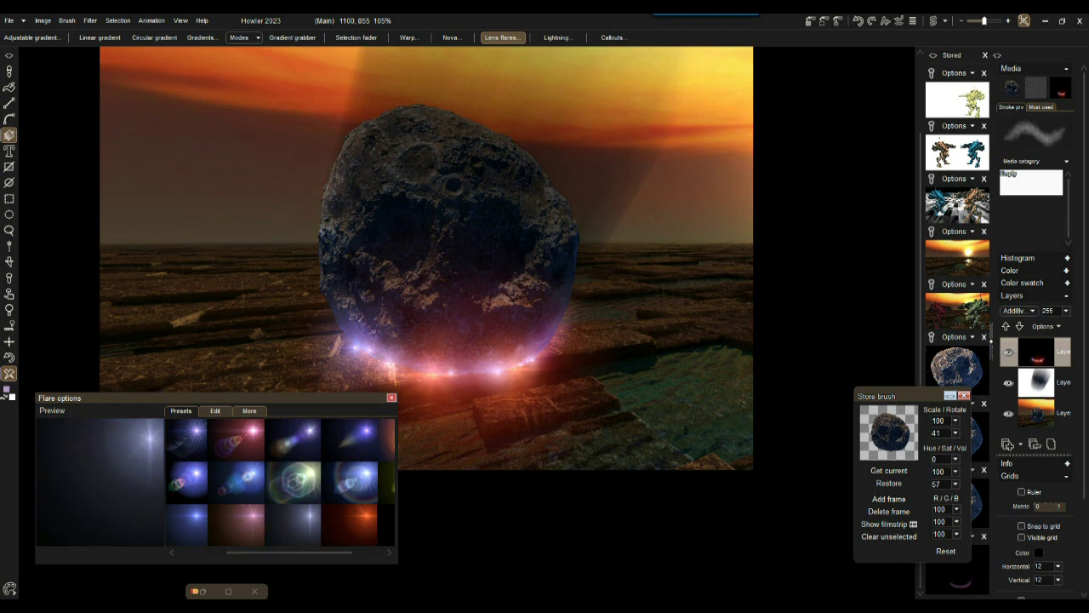
- Place one more small flare on the asteroid's lower-left edge, and a golden star flare preset as a sun in the scene's upper-left sky
{"action": "left_click", "coordinate": [407, 375]}
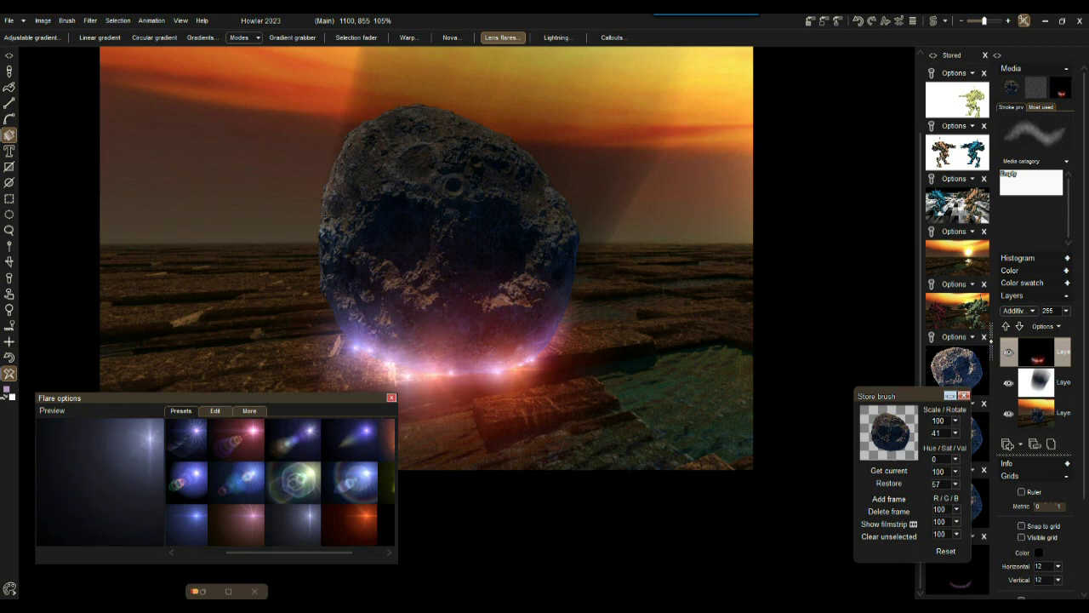
{"action": "scroll", "coordinate": [471, 322], "scroll_direction": "down", "scroll_amount": 4}
{"action": "scroll", "coordinate": [472, 323], "scroll_direction": "up", "scroll_amount": 2}
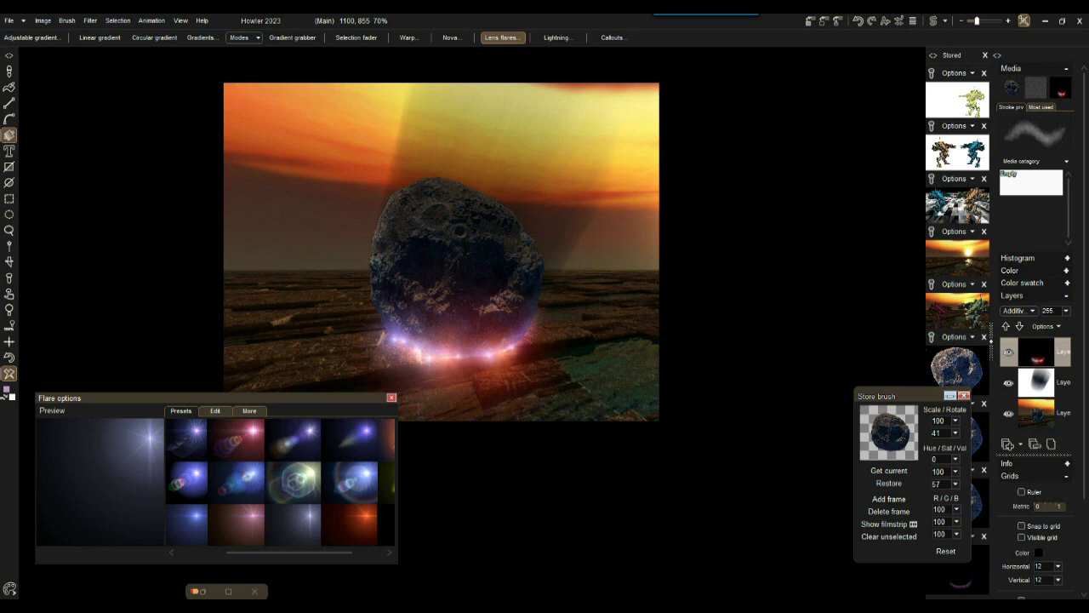
{"action": "left_click_drag", "start_coordinate": [327, 552], "coordinate": [362, 552]}
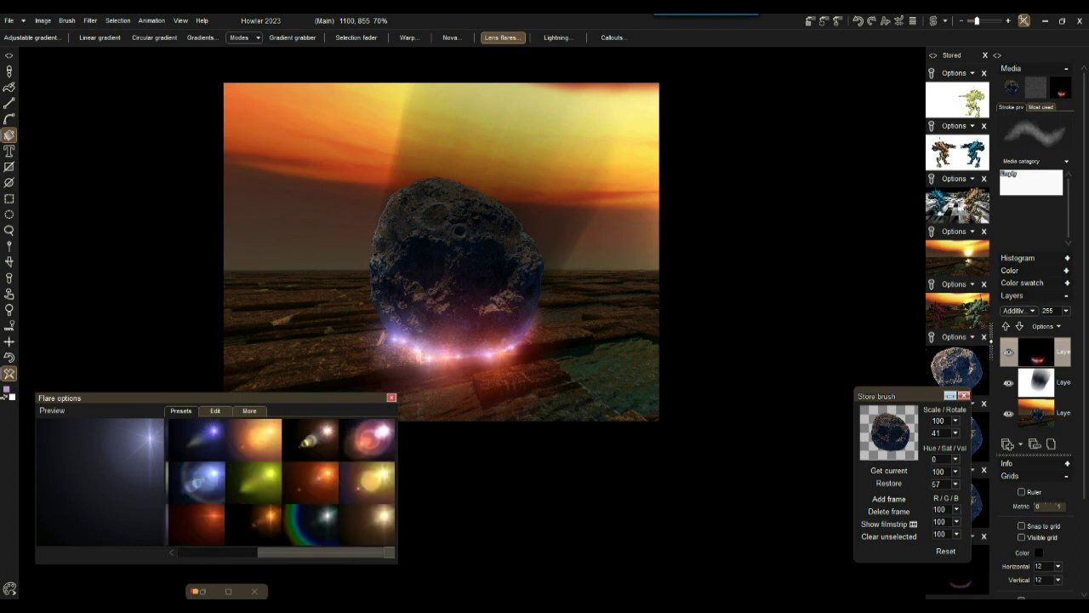
{"action": "left_click", "coordinate": [369, 525]}
{"action": "left_click_drag", "start_coordinate": [312, 114], "coordinate": [346, 106]}
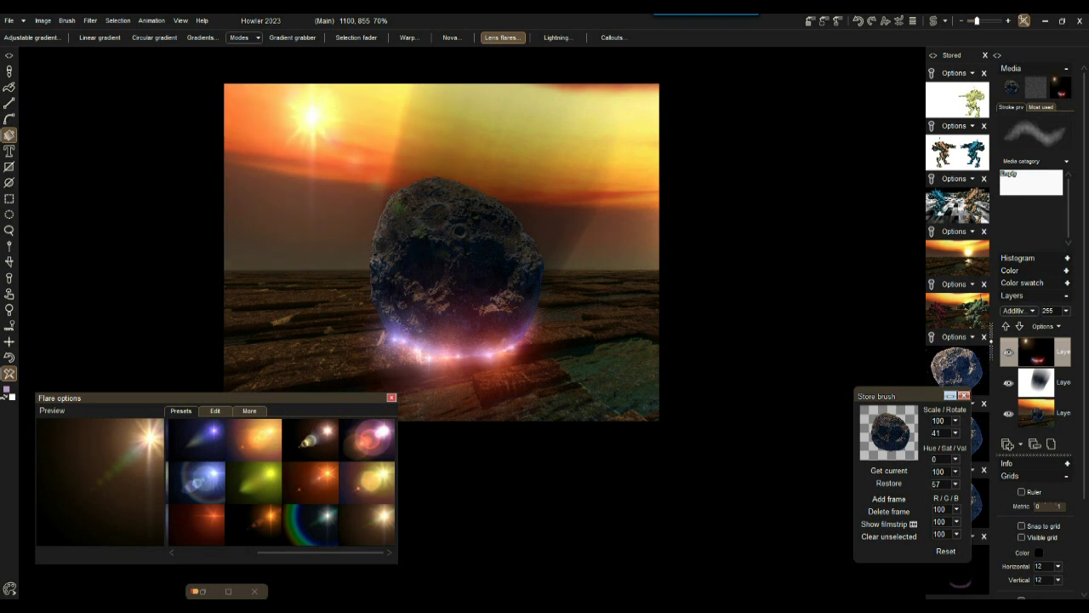
{"action": "left_click", "coordinate": [391, 397]}
{"action": "scroll", "coordinate": [471, 322], "scroll_direction": "up", "scroll_amount": 3}
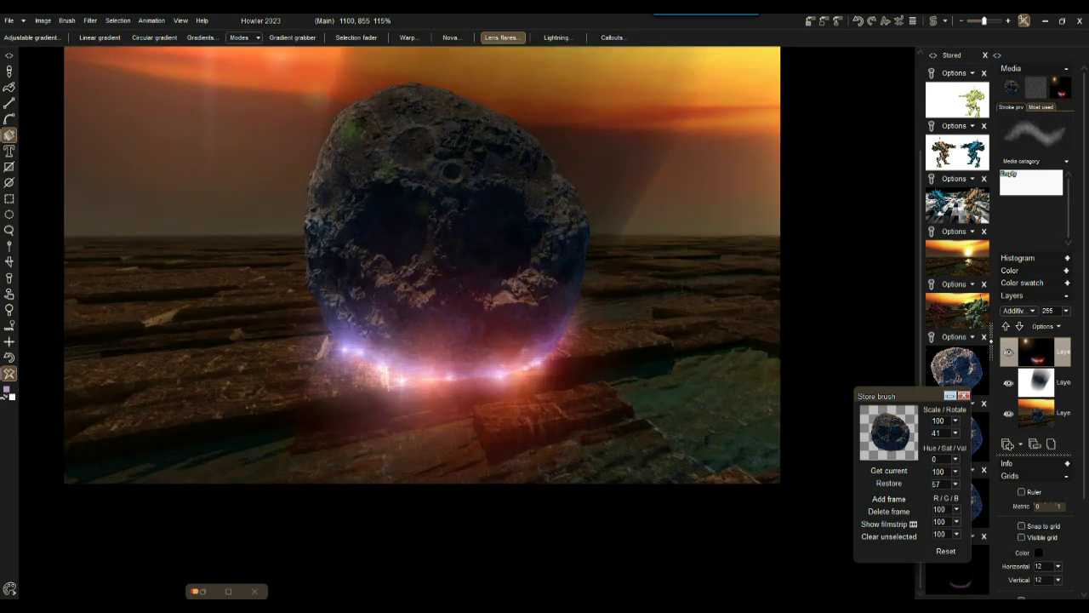
{"action": "scroll", "coordinate": [471, 324], "scroll_direction": "down", "scroll_amount": 5}
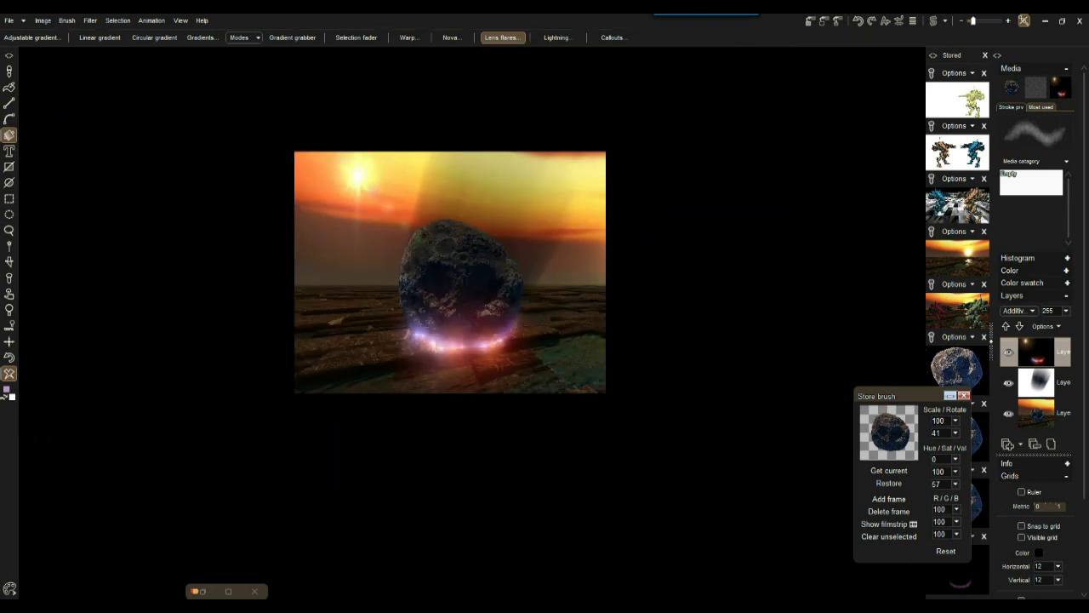
{"action": "key", "text": "plus"}
{"action": "key", "text": "plus"}
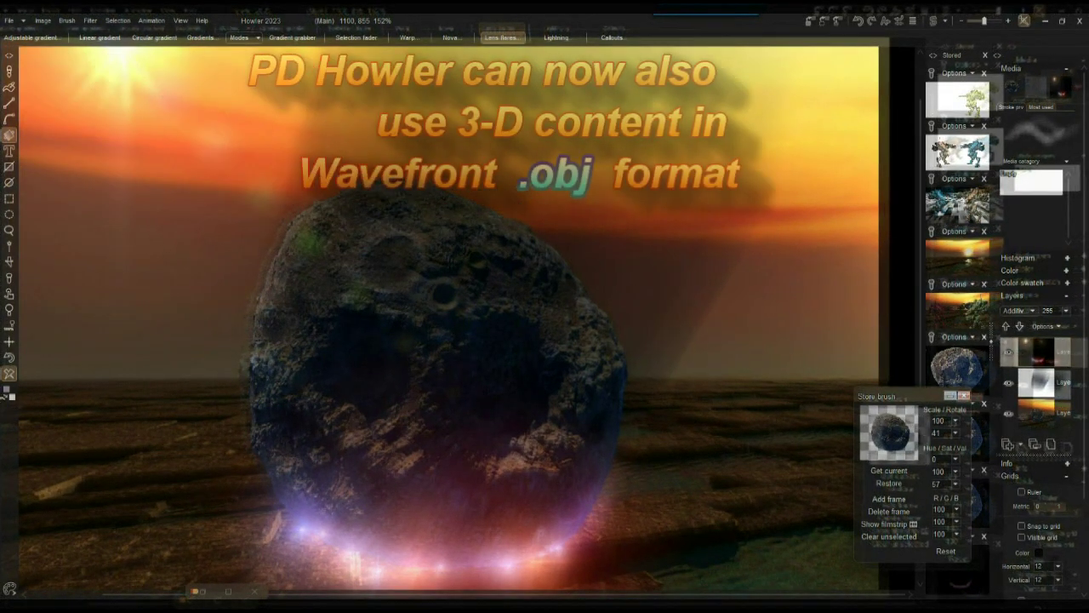